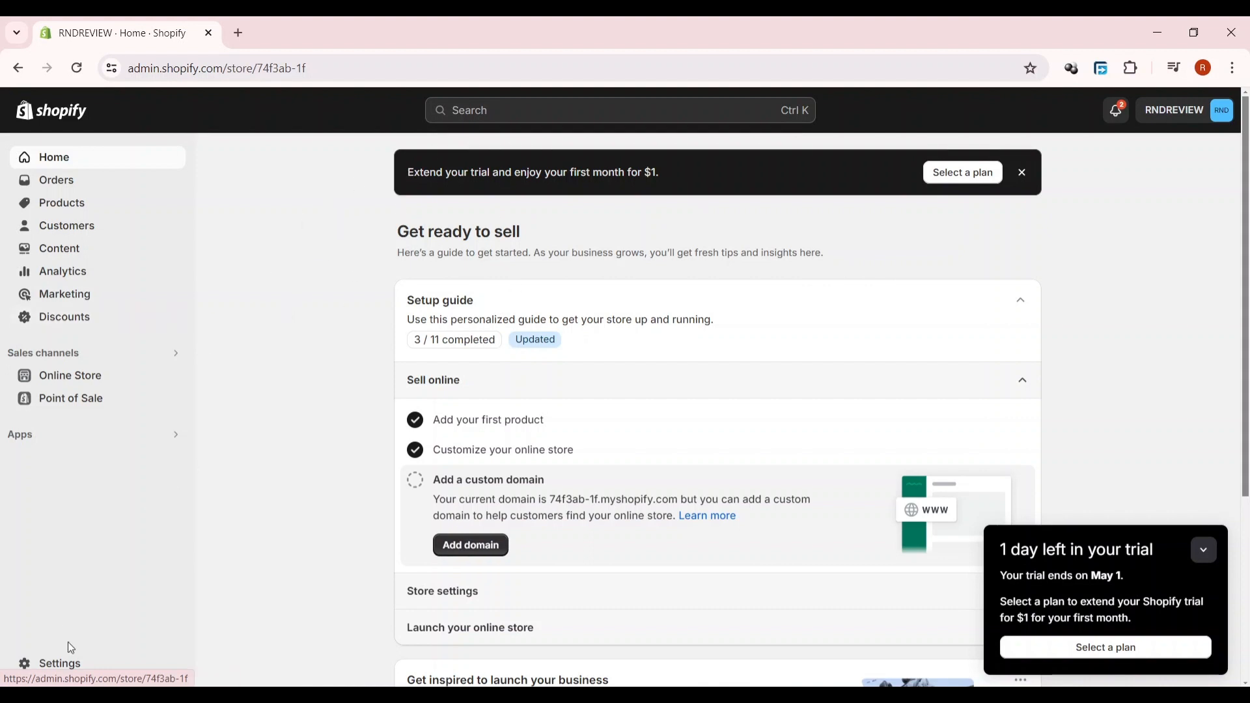
Open the store details settings and try to remove the last digit of the store phone number in the profile.
{"action": "left_click", "coordinate": [58, 663]}
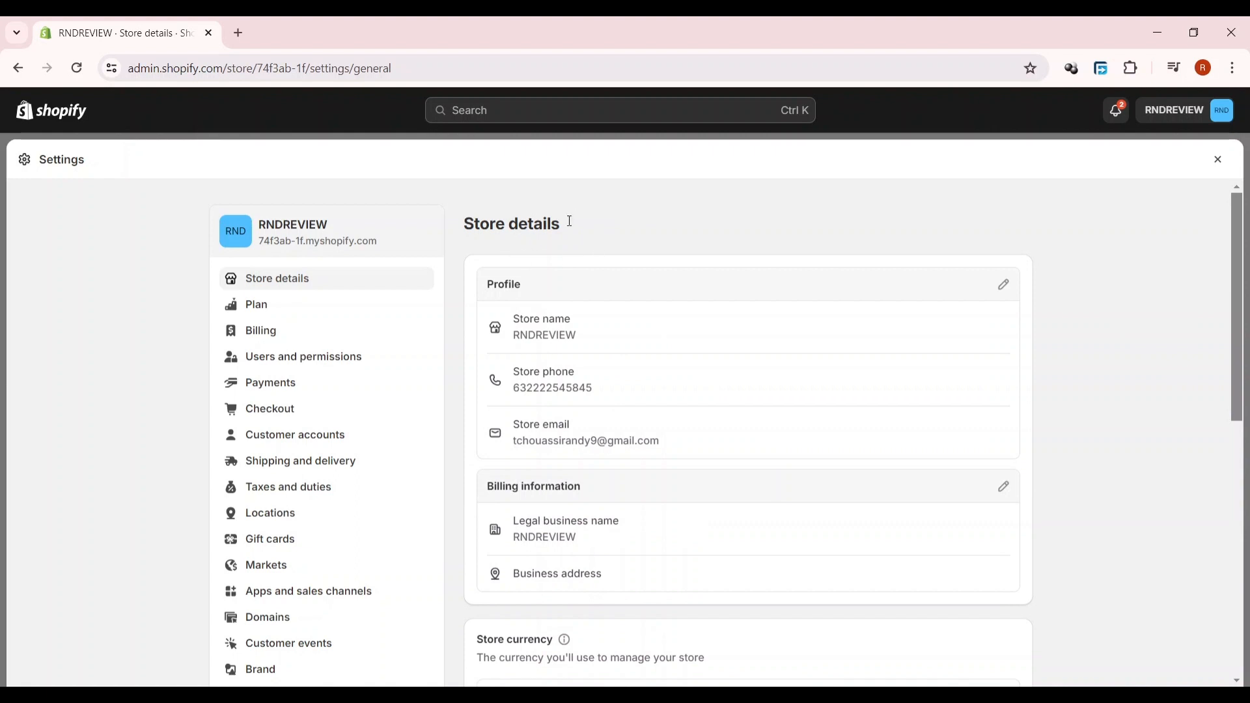
{"action": "left_click", "coordinate": [1006, 288]}
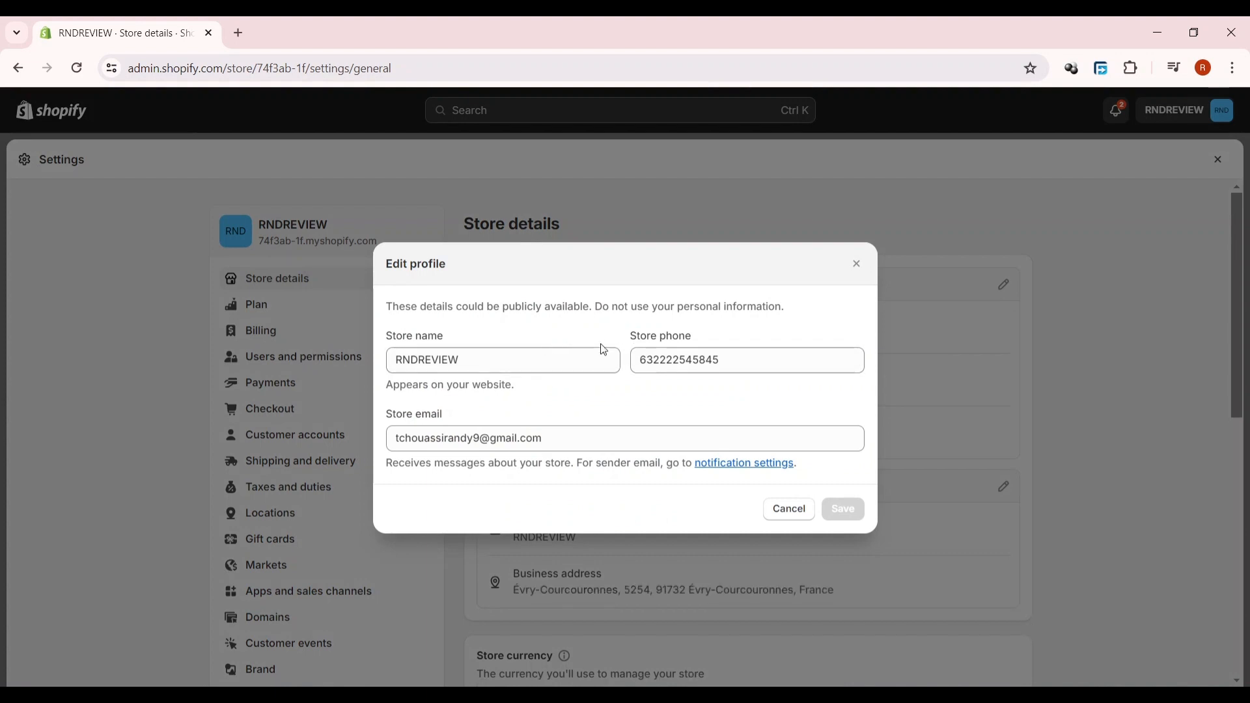
{"action": "left_click", "coordinate": [535, 363]}
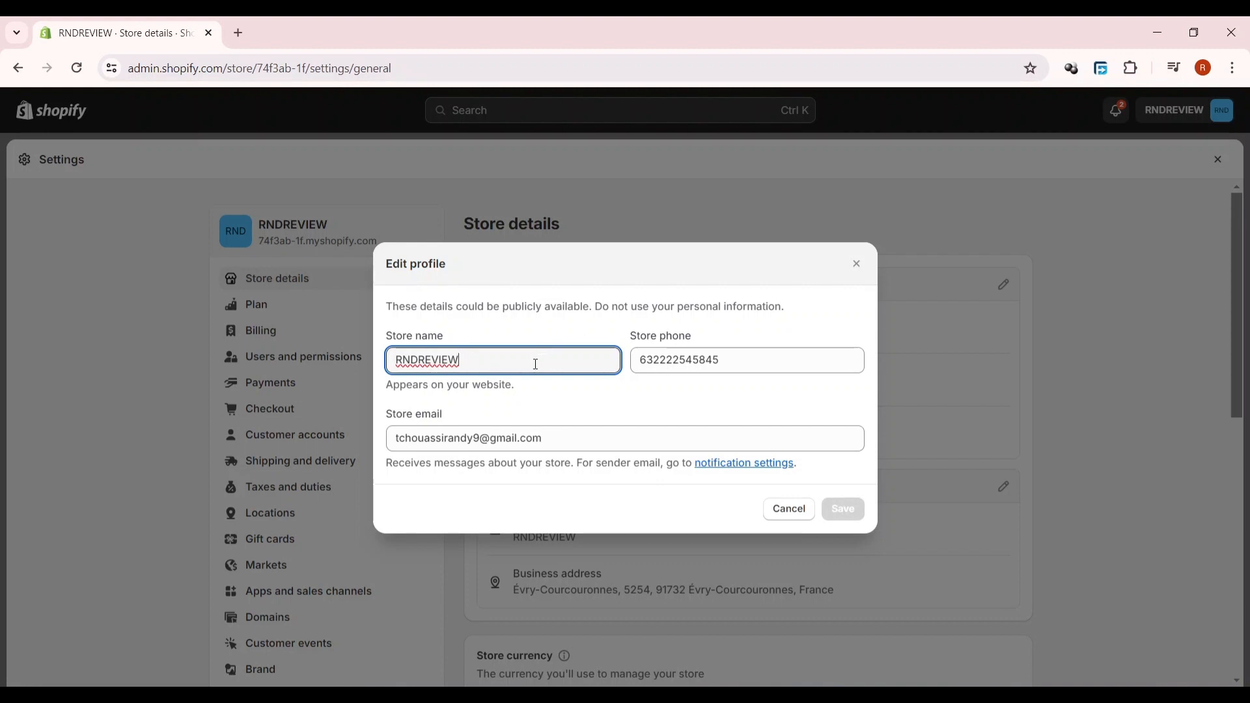
{"action": "left_click", "coordinate": [789, 368]}
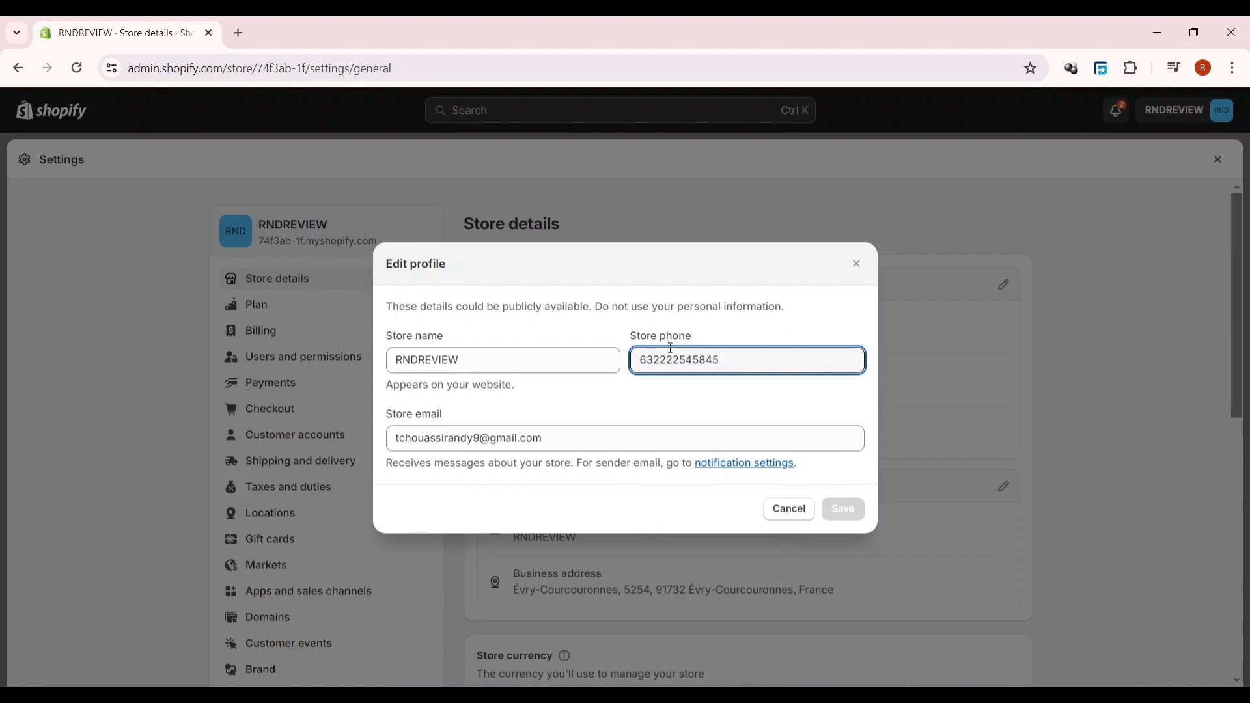
{"action": "key", "text": "BackSpace"}
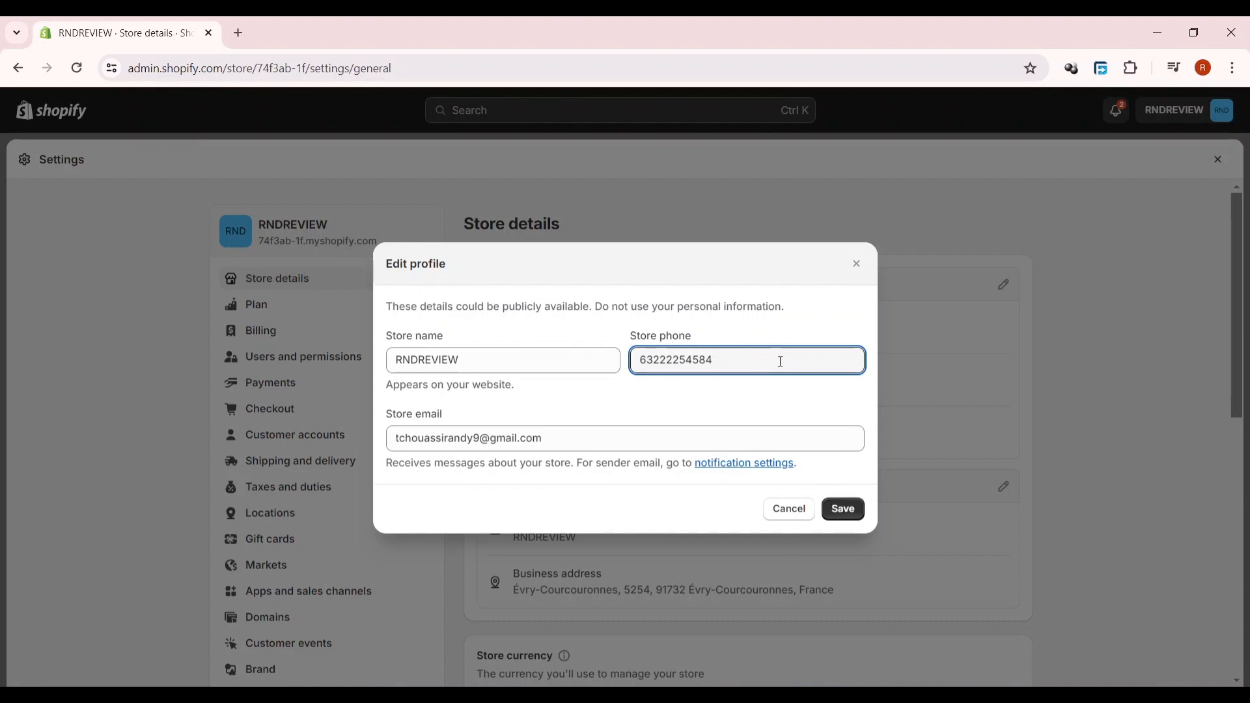
{"action": "left_click", "coordinate": [845, 511]}
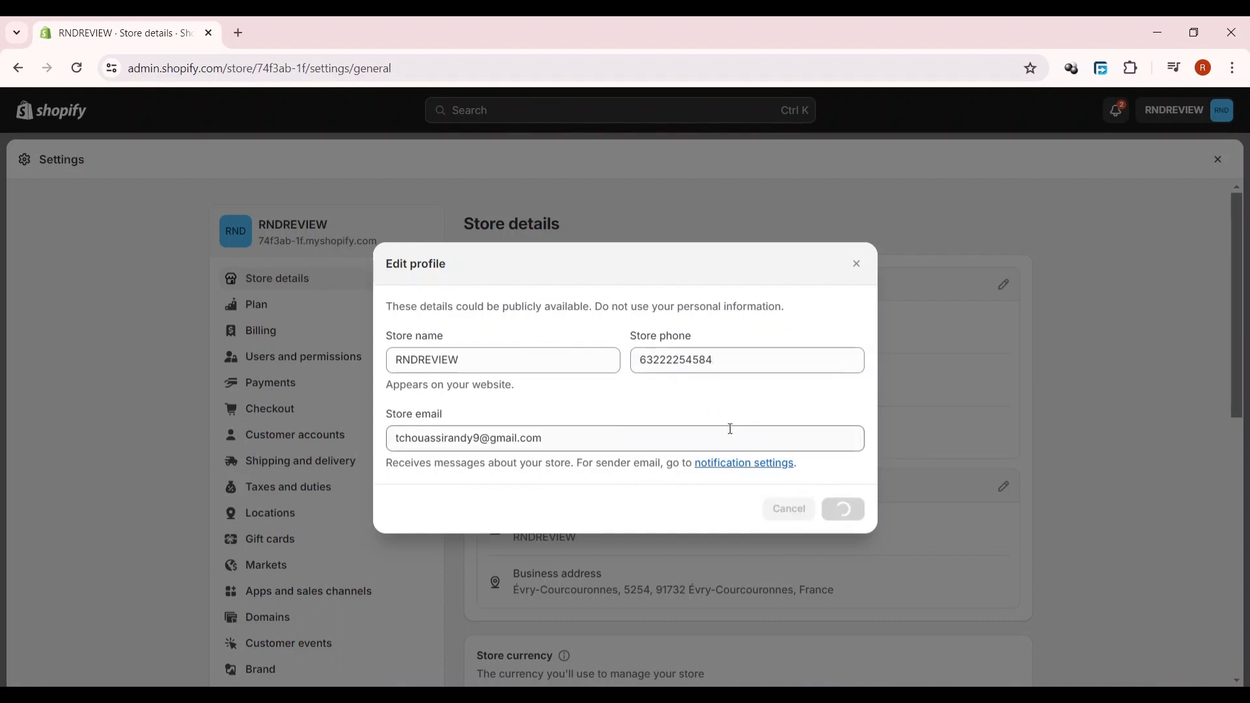
{"action": "left_click", "coordinate": [857, 264]}
Review the country, address, apartment, postal code and city fields in the store's billing information without saving changes.
{"action": "scroll", "coordinate": [1055, 399], "scroll_direction": "down", "scroll_amount": 3}
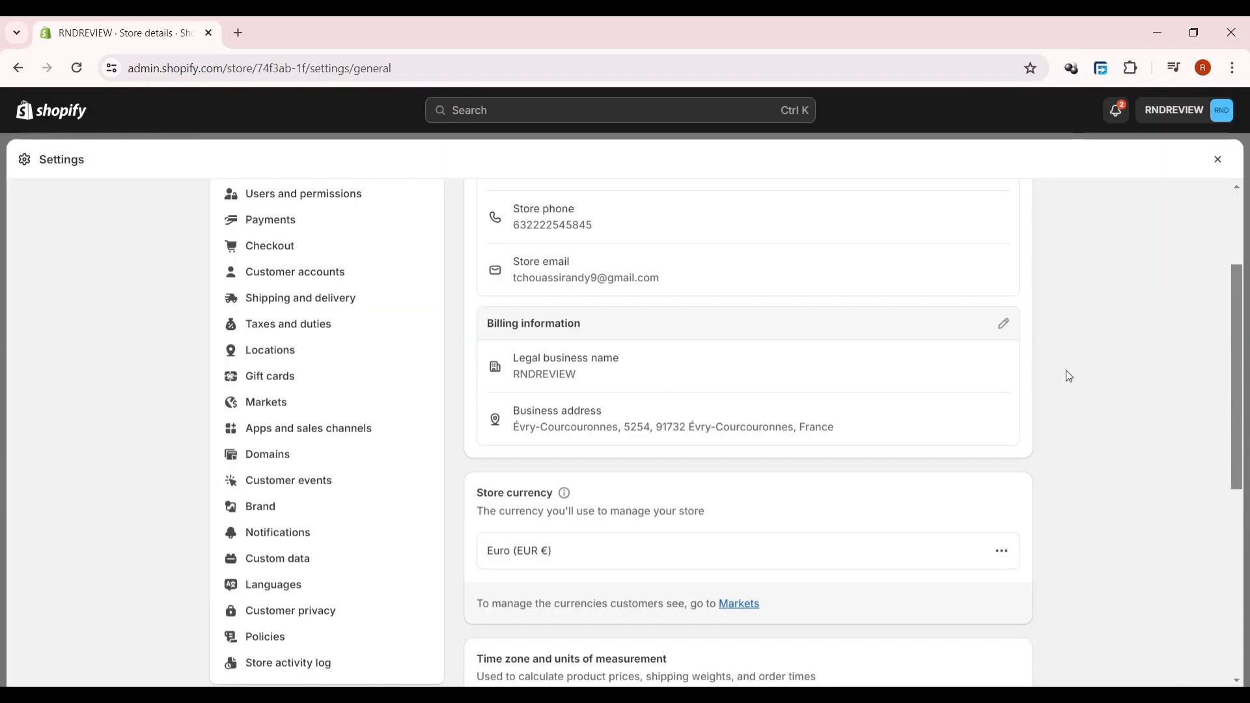
{"action": "left_click", "coordinate": [1003, 324]}
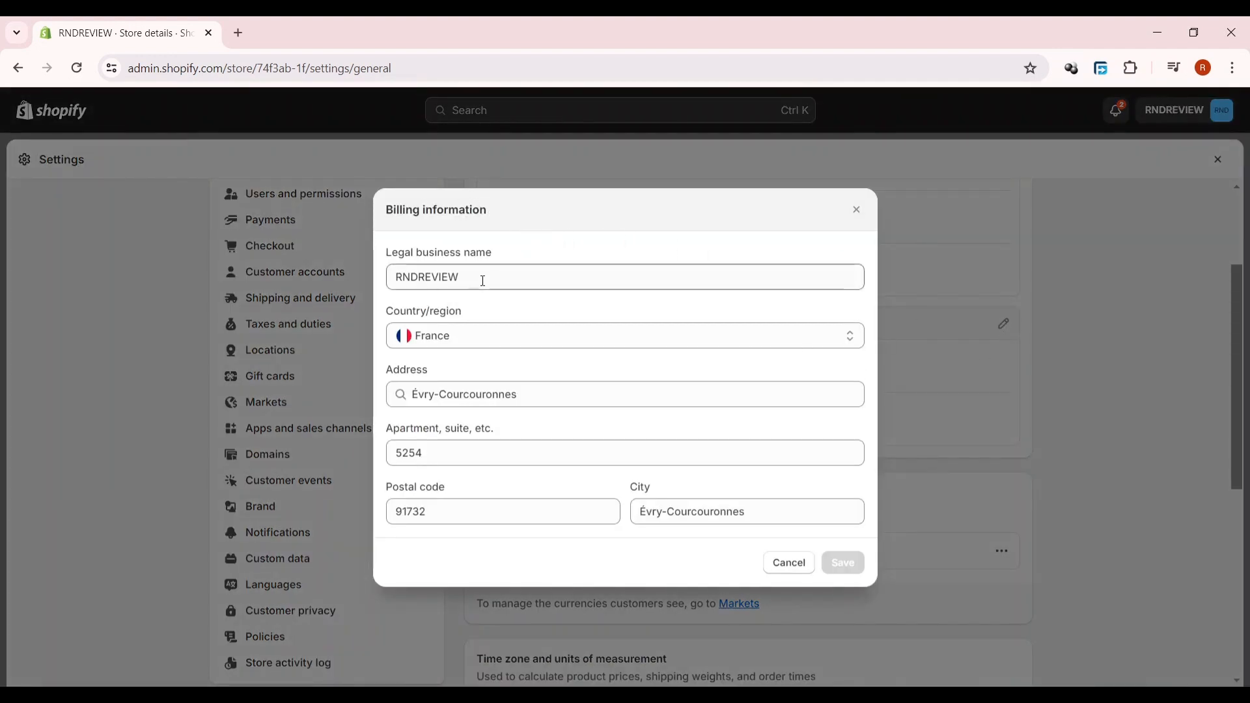
{"action": "left_click", "coordinate": [676, 349]}
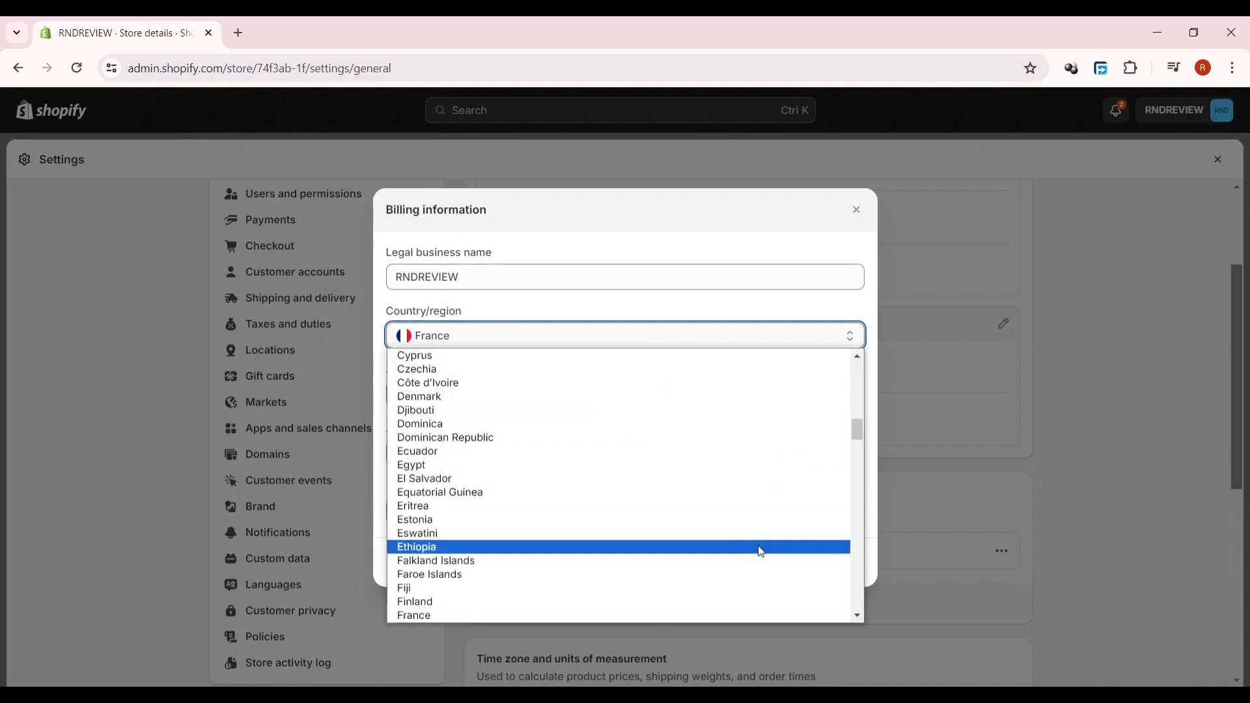
{"action": "left_click", "coordinate": [776, 614]}
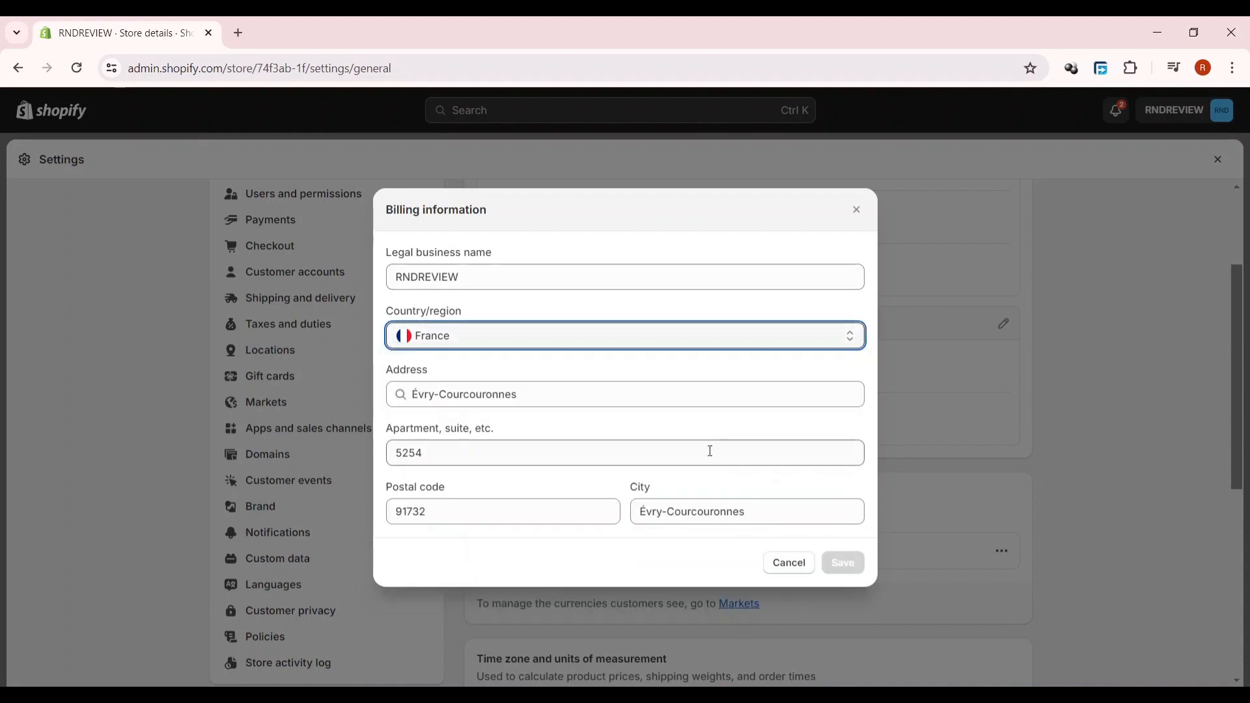
{"action": "left_click", "coordinate": [656, 395]}
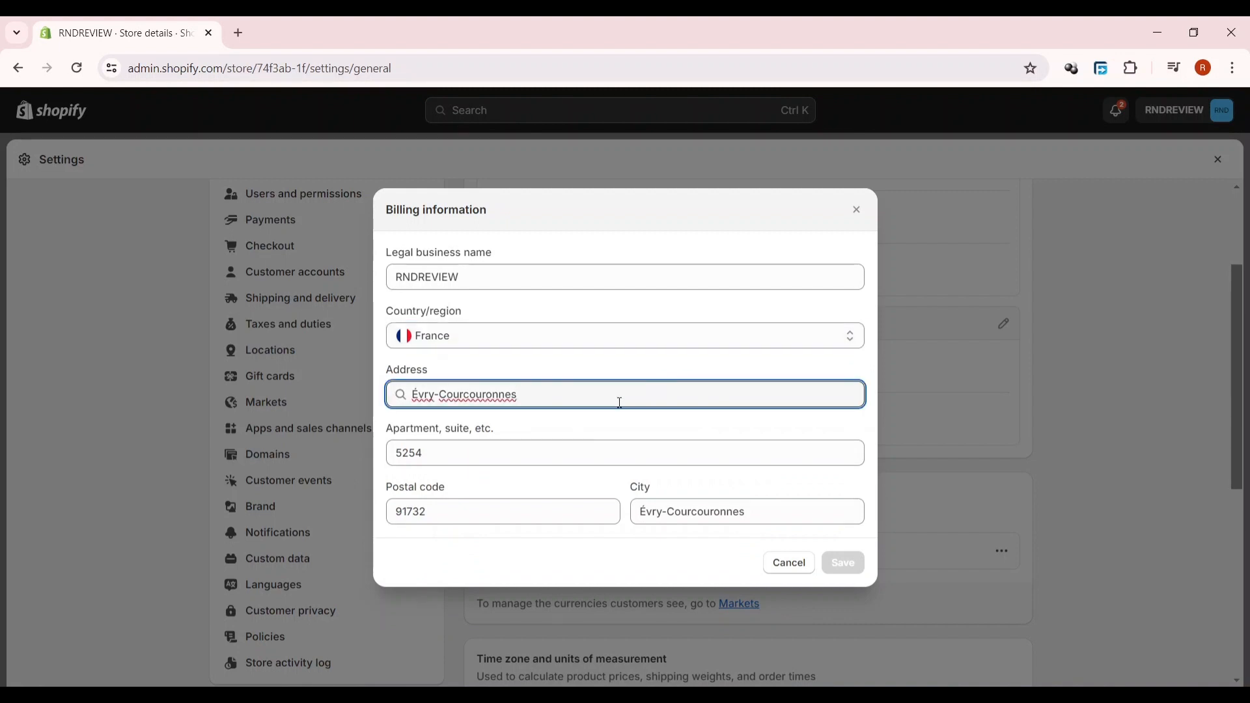
{"action": "left_click", "coordinate": [558, 451]}
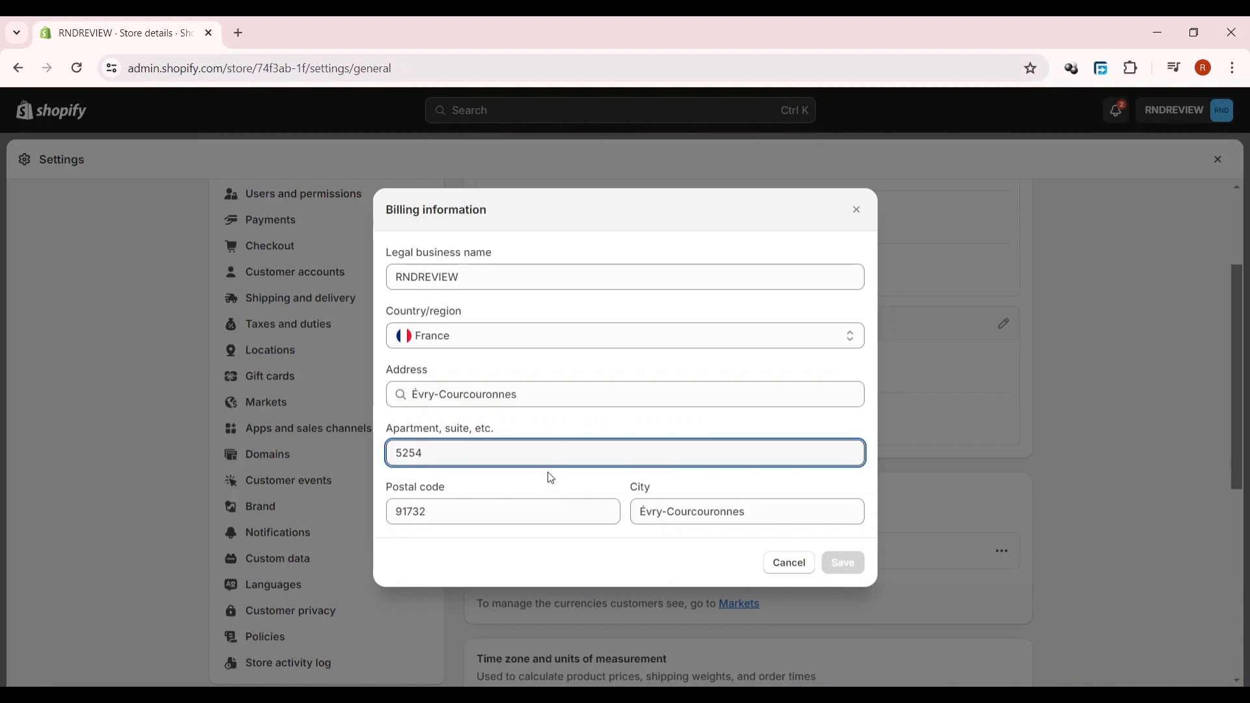
{"action": "left_click", "coordinate": [523, 519]}
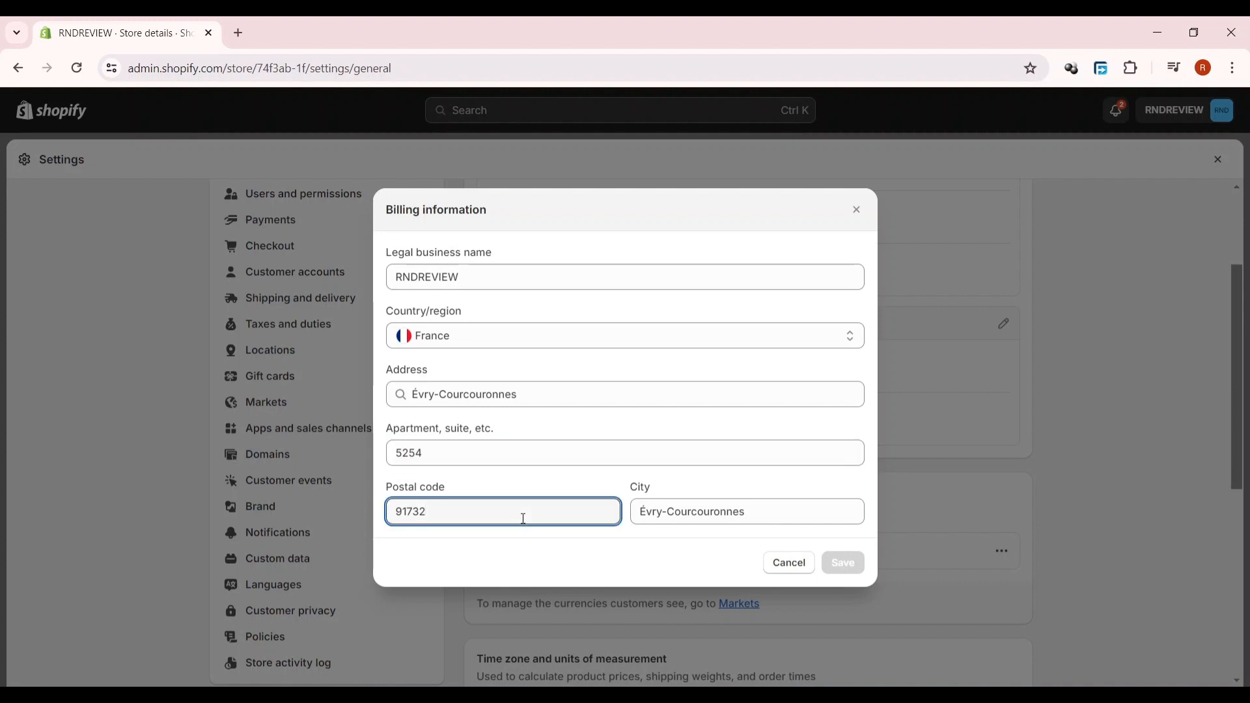
{"action": "left_click", "coordinate": [751, 519]}
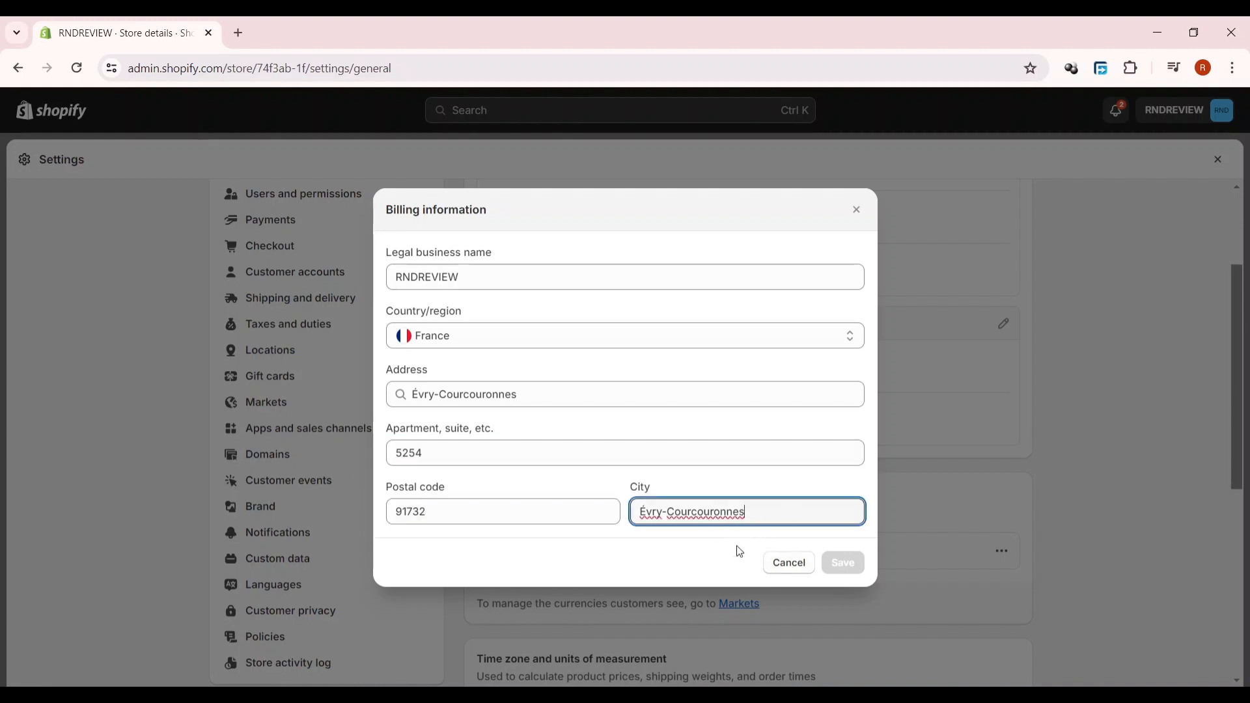
{"action": "left_click", "coordinate": [790, 563]}
Check which currencies are available for the store currency, leaving the setting as it is.
{"action": "scroll", "coordinate": [702, 446], "scroll_direction": "down", "scroll_amount": 4}
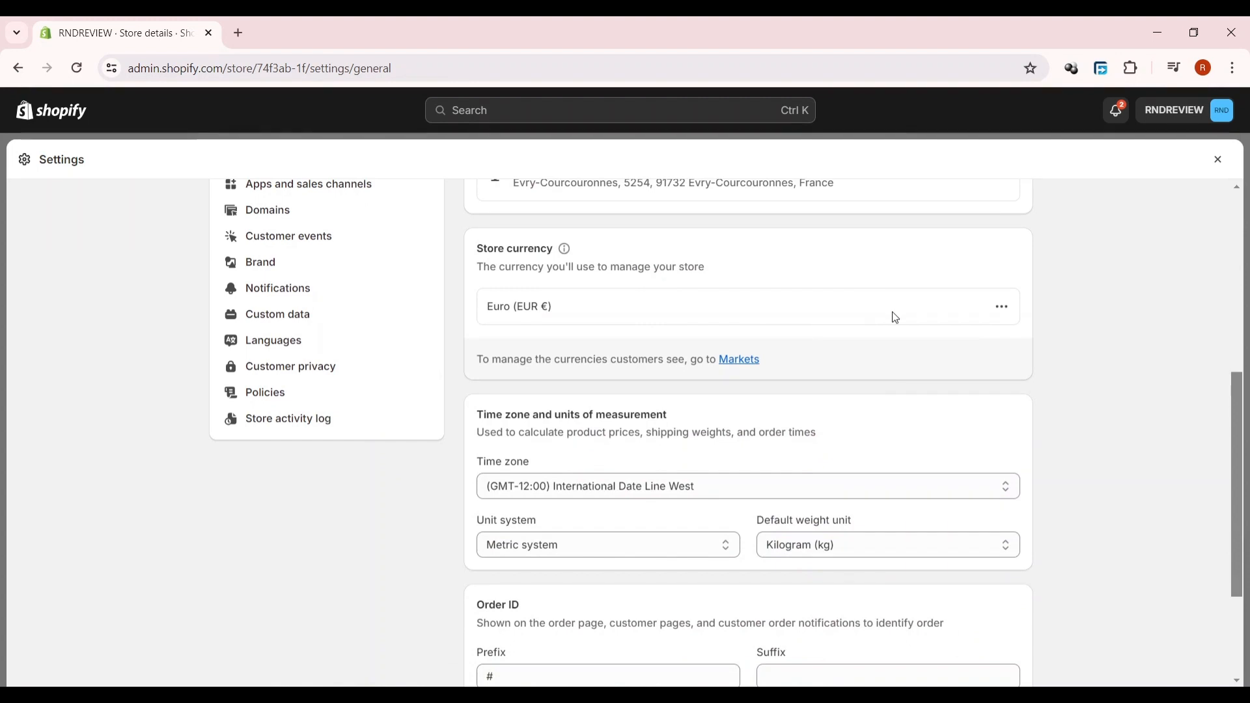
{"action": "left_click", "coordinate": [1000, 312]}
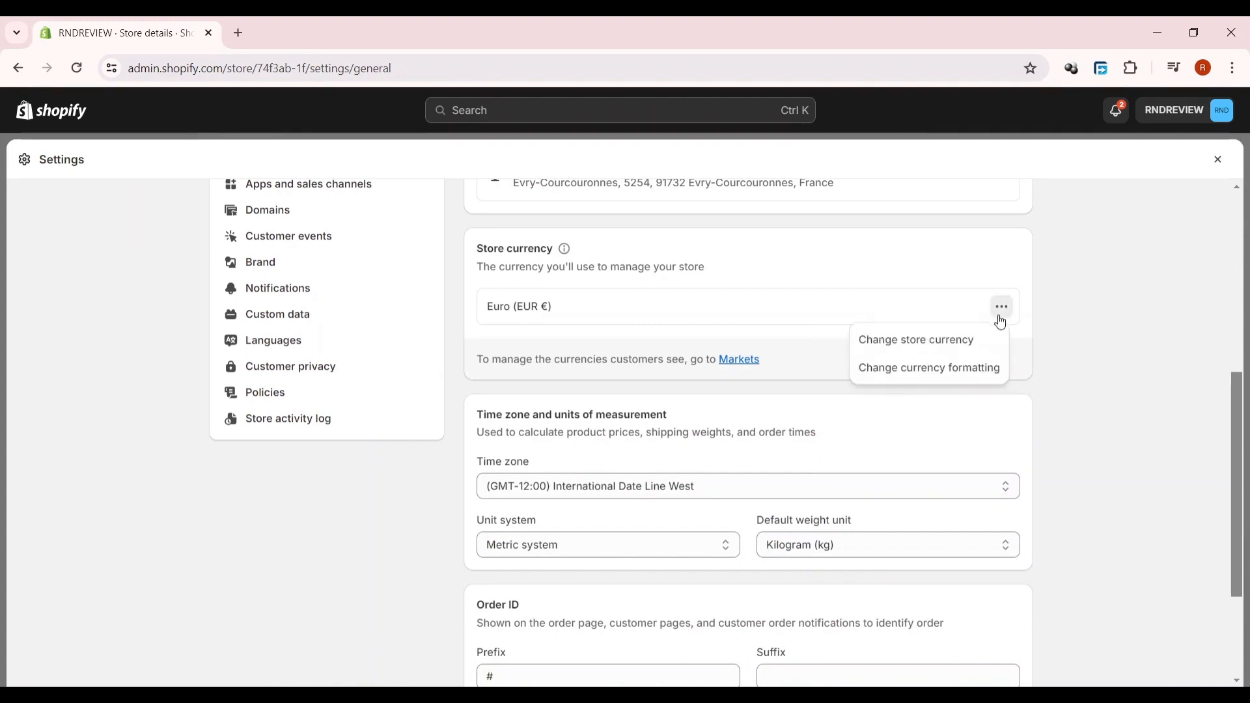
{"action": "left_click", "coordinate": [948, 351]}
{"action": "left_click", "coordinate": [789, 333]}
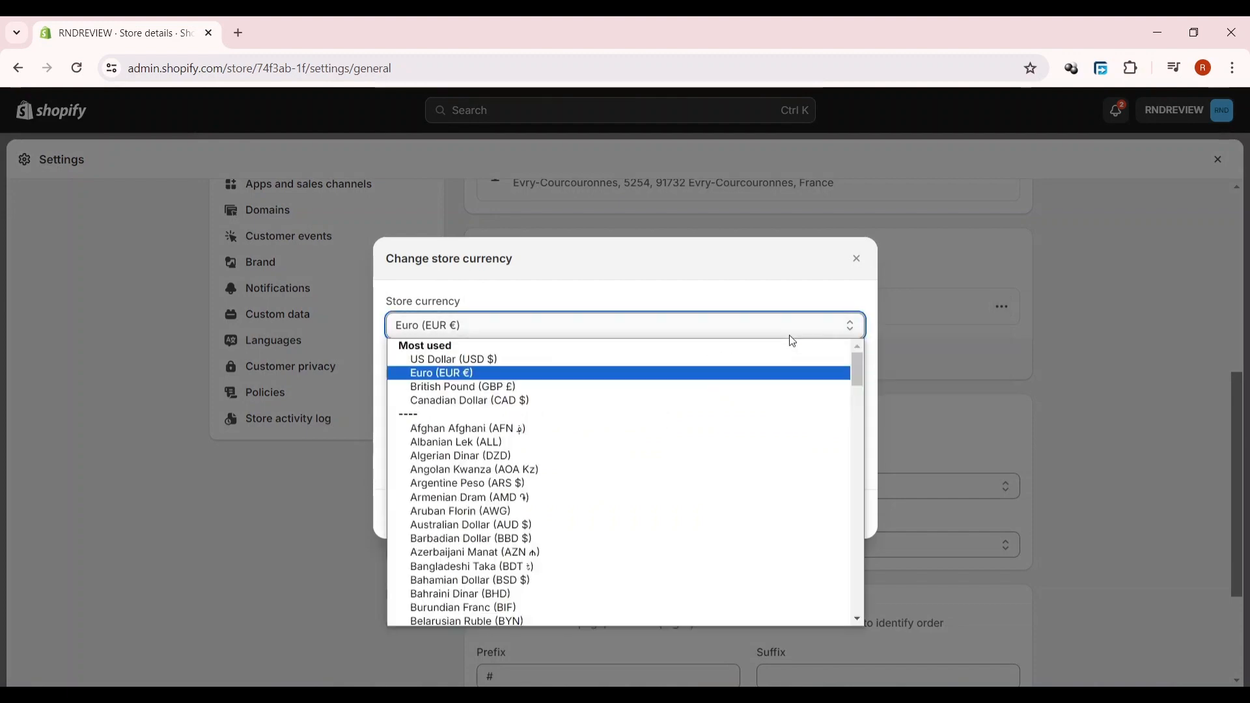
{"action": "left_click", "coordinate": [857, 259]}
{"action": "left_click", "coordinate": [857, 258]}
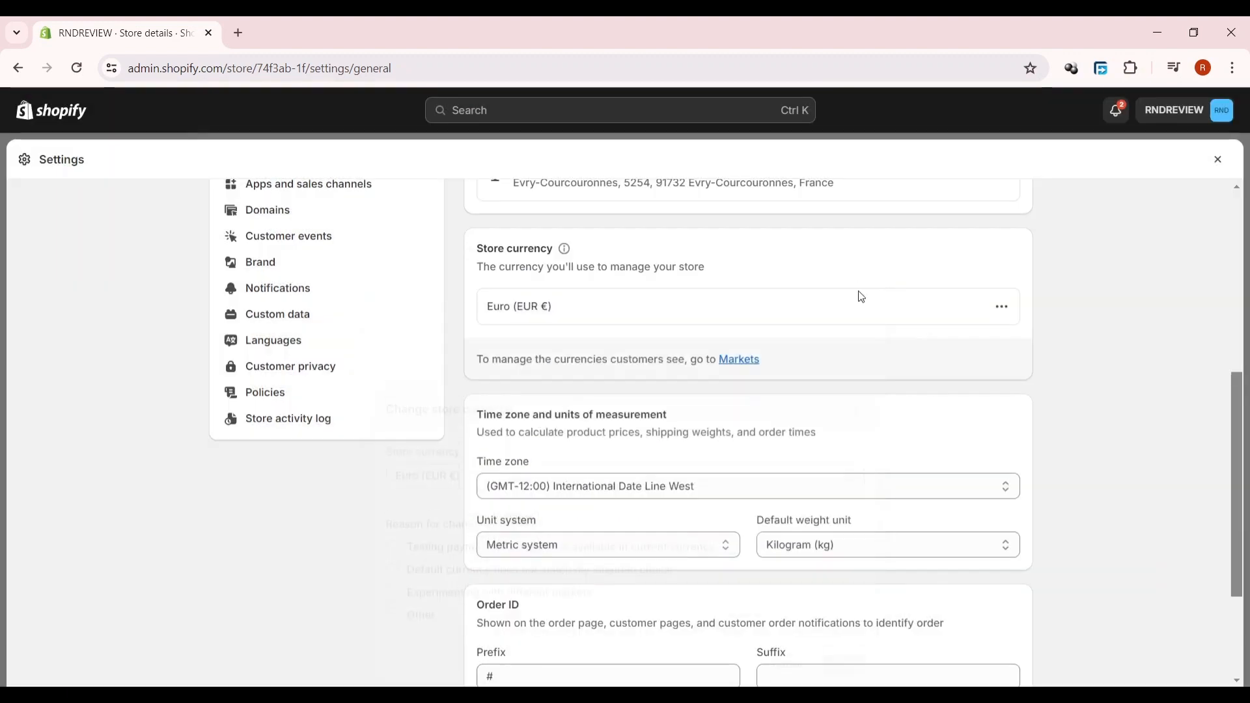
Review the time zone, unit and order ID sections of the store details and close the settings.
{"action": "scroll", "coordinate": [710, 416], "scroll_direction": "down", "scroll_amount": 3}
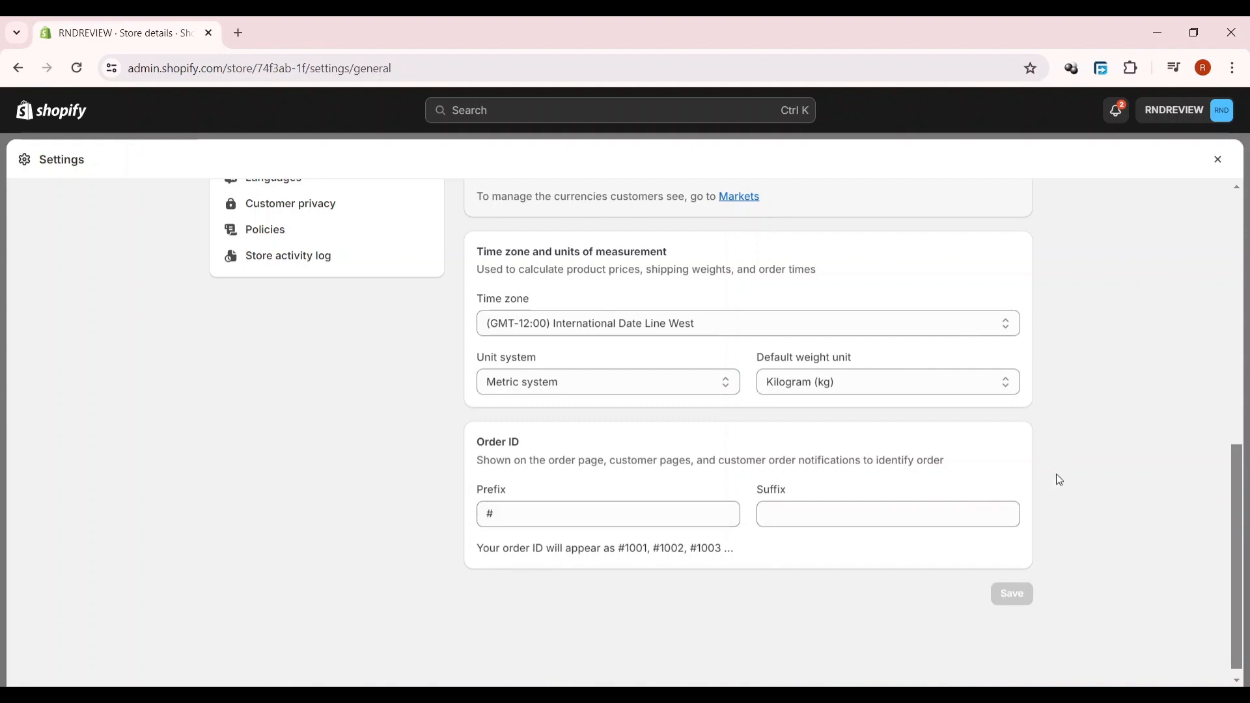
{"action": "scroll", "coordinate": [1194, 298], "scroll_direction": "up", "scroll_amount": 7}
{"action": "scroll", "coordinate": [1195, 299], "scroll_direction": "down", "scroll_amount": 7}
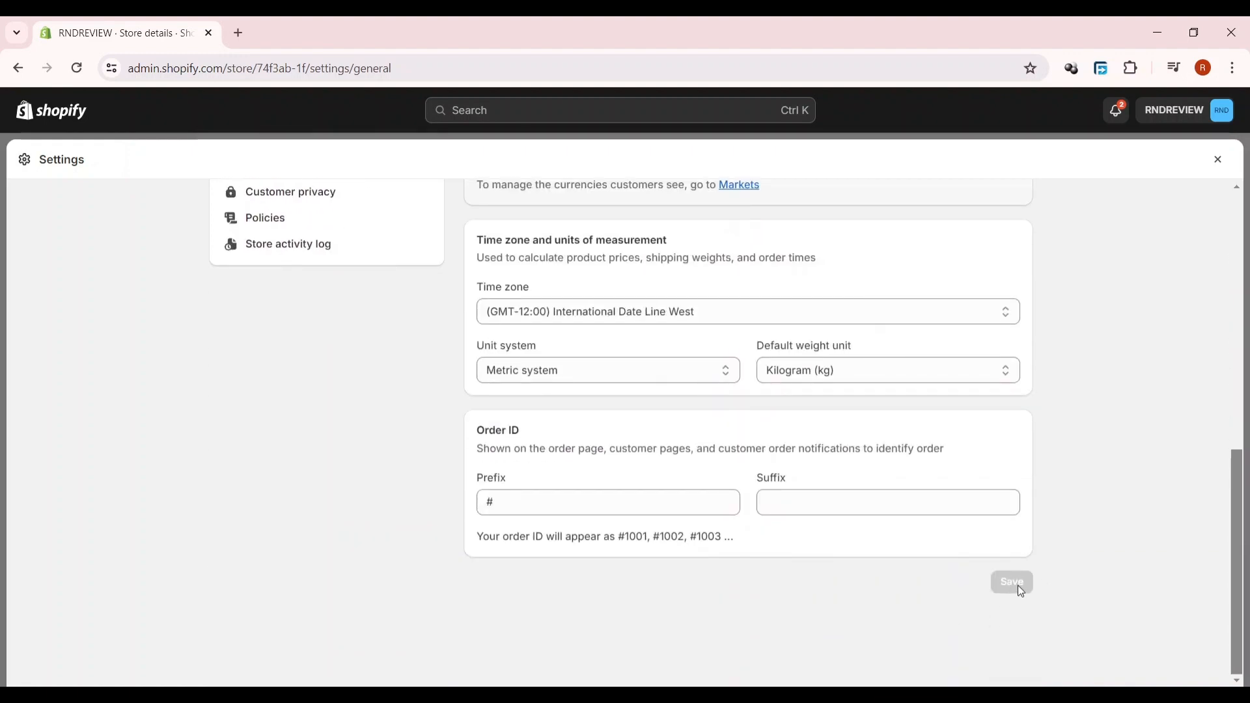
{"action": "scroll", "coordinate": [1106, 540], "scroll_direction": "up", "scroll_amount": 7}
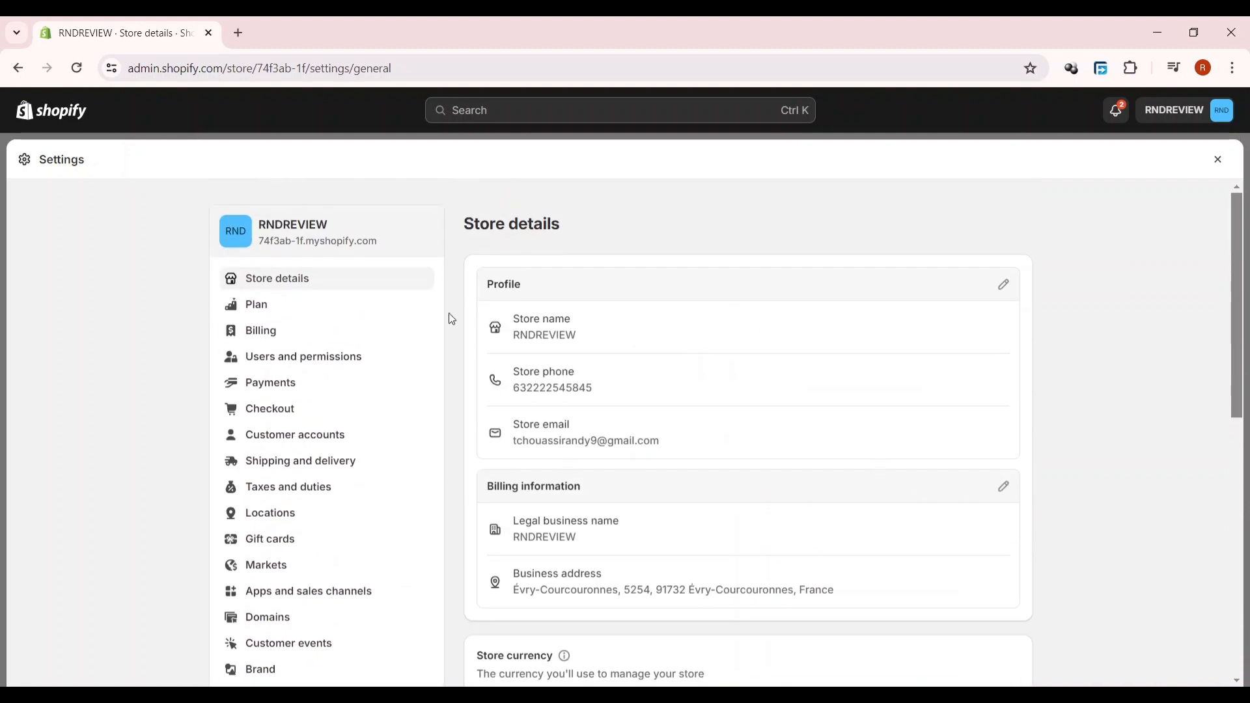
{"action": "left_click", "coordinate": [1218, 160]}
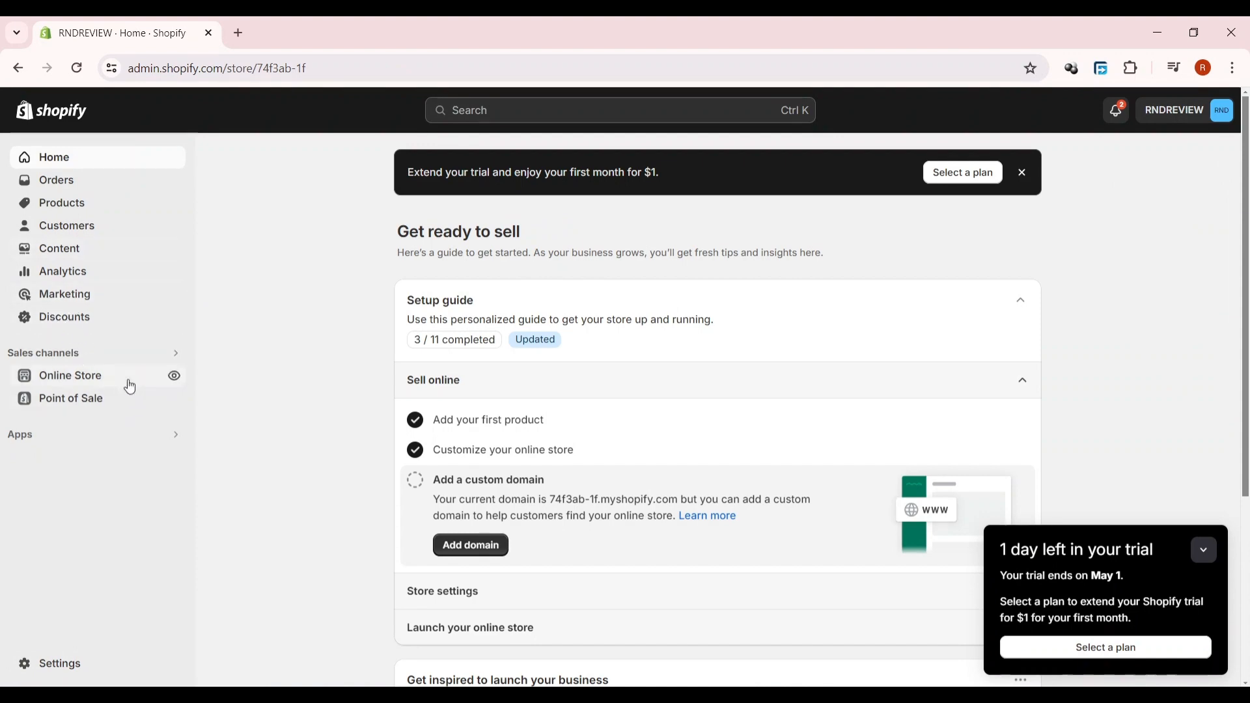
Open the online store's themes and browse the theme library and the popular free themes.
{"action": "left_click", "coordinate": [96, 385]}
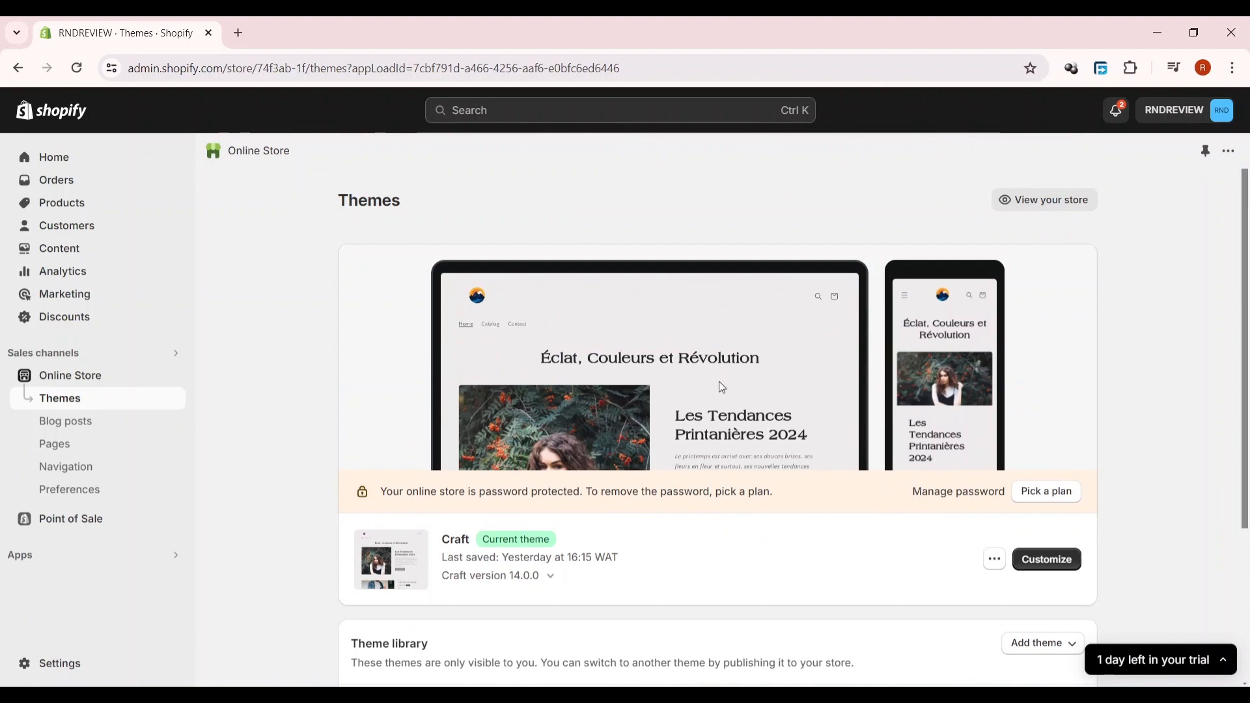
{"action": "scroll", "coordinate": [719, 391], "scroll_direction": "down", "scroll_amount": 2}
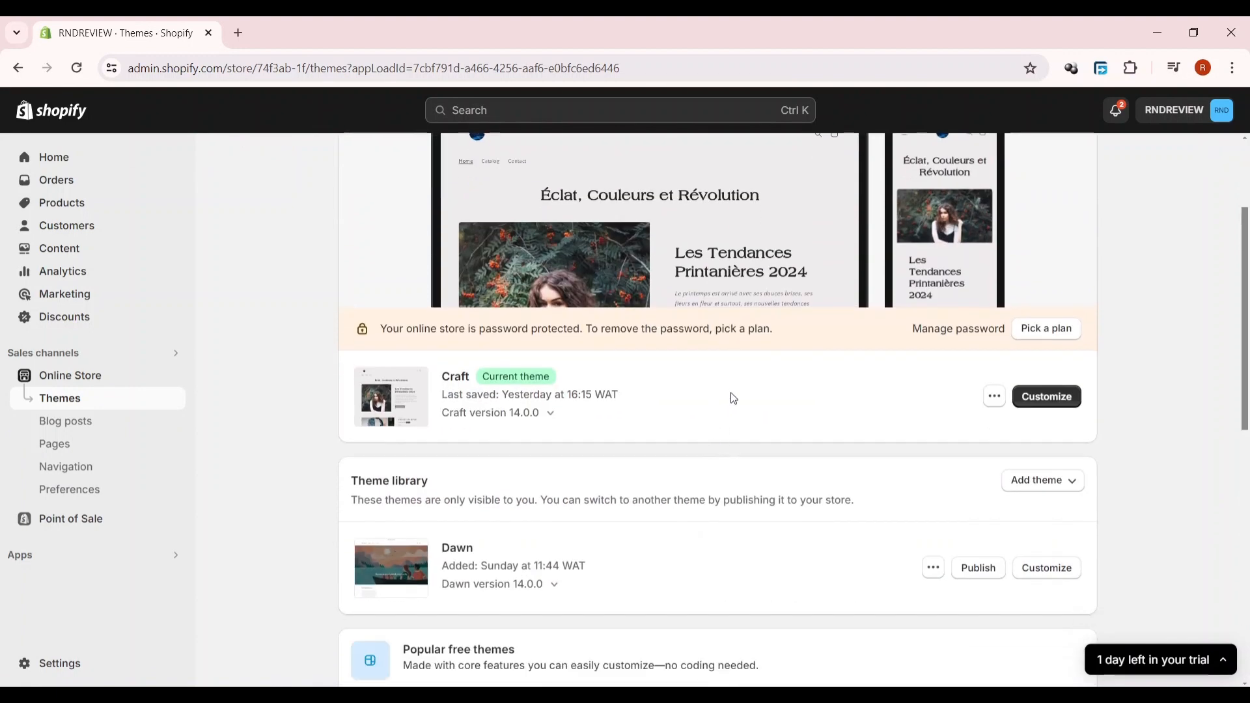
{"action": "scroll", "coordinate": [733, 398], "scroll_direction": "down", "scroll_amount": 1}
{"action": "scroll", "coordinate": [626, 489], "scroll_direction": "down", "scroll_amount": 3}
{"action": "scroll", "coordinate": [626, 488], "scroll_direction": "down", "scroll_amount": 3}
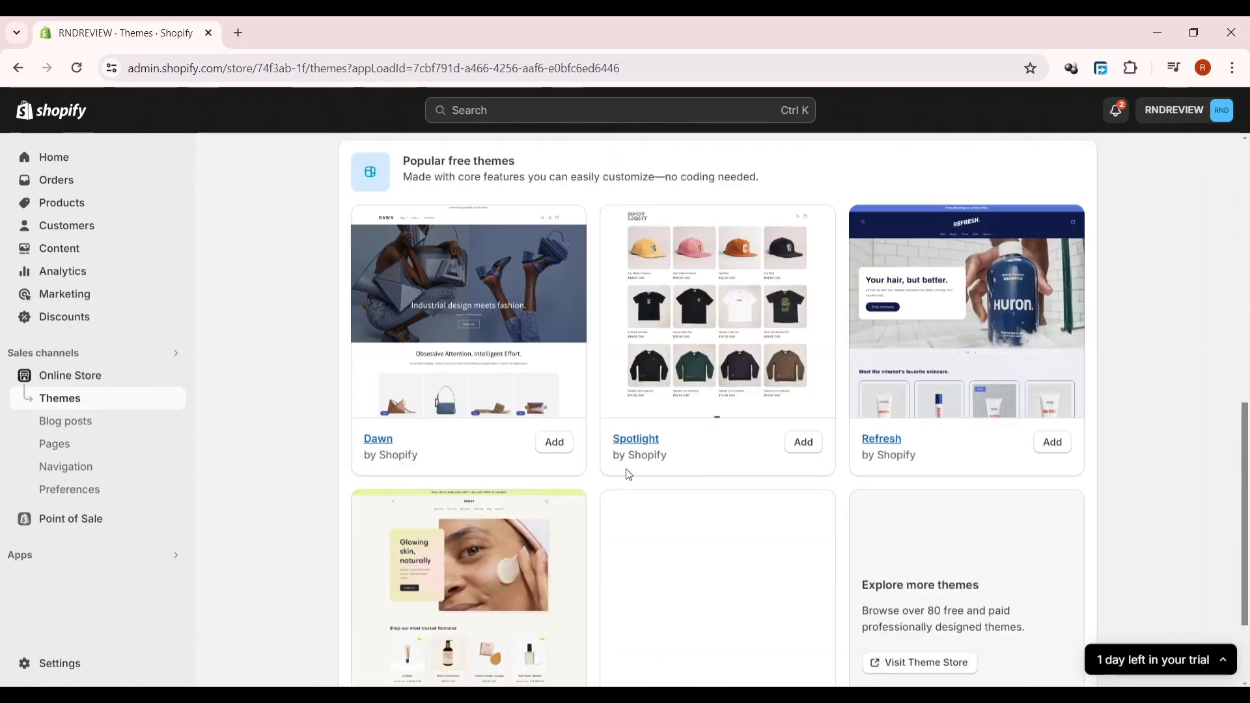
{"action": "scroll", "coordinate": [791, 424], "scroll_direction": "down", "scroll_amount": 2}
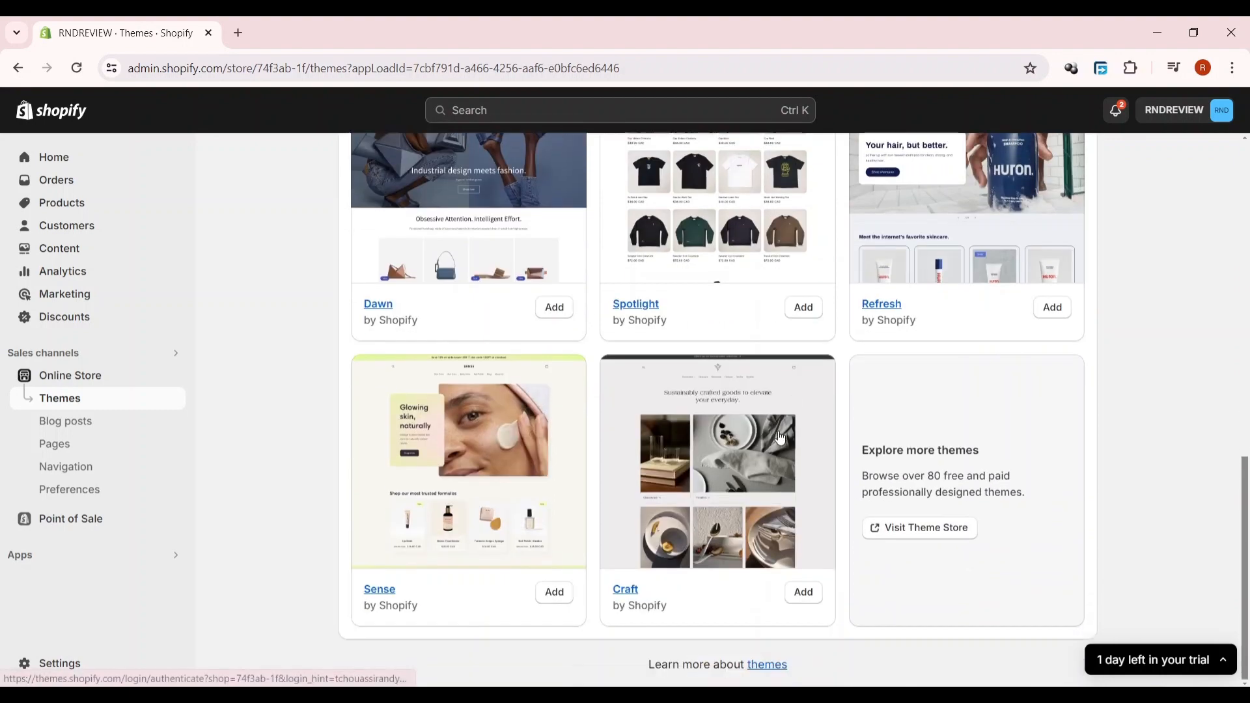
{"action": "scroll", "coordinate": [781, 439], "scroll_direction": "up", "scroll_amount": 1}
{"action": "scroll", "coordinate": [814, 437], "scroll_direction": "down", "scroll_amount": 1}
{"action": "scroll", "coordinate": [839, 438], "scroll_direction": "up", "scroll_amount": 3}
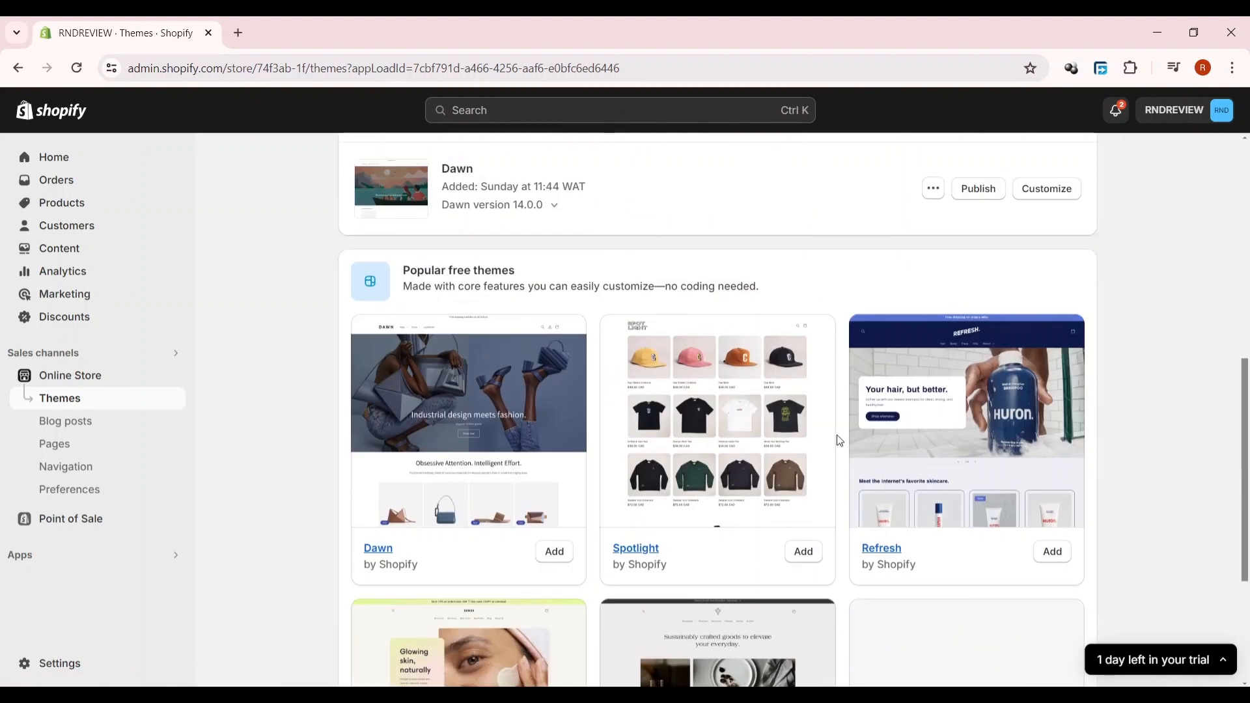
{"action": "scroll", "coordinate": [839, 443], "scroll_direction": "down", "scroll_amount": 1}
{"action": "scroll", "coordinate": [983, 586], "scroll_direction": "down", "scroll_amount": 2}
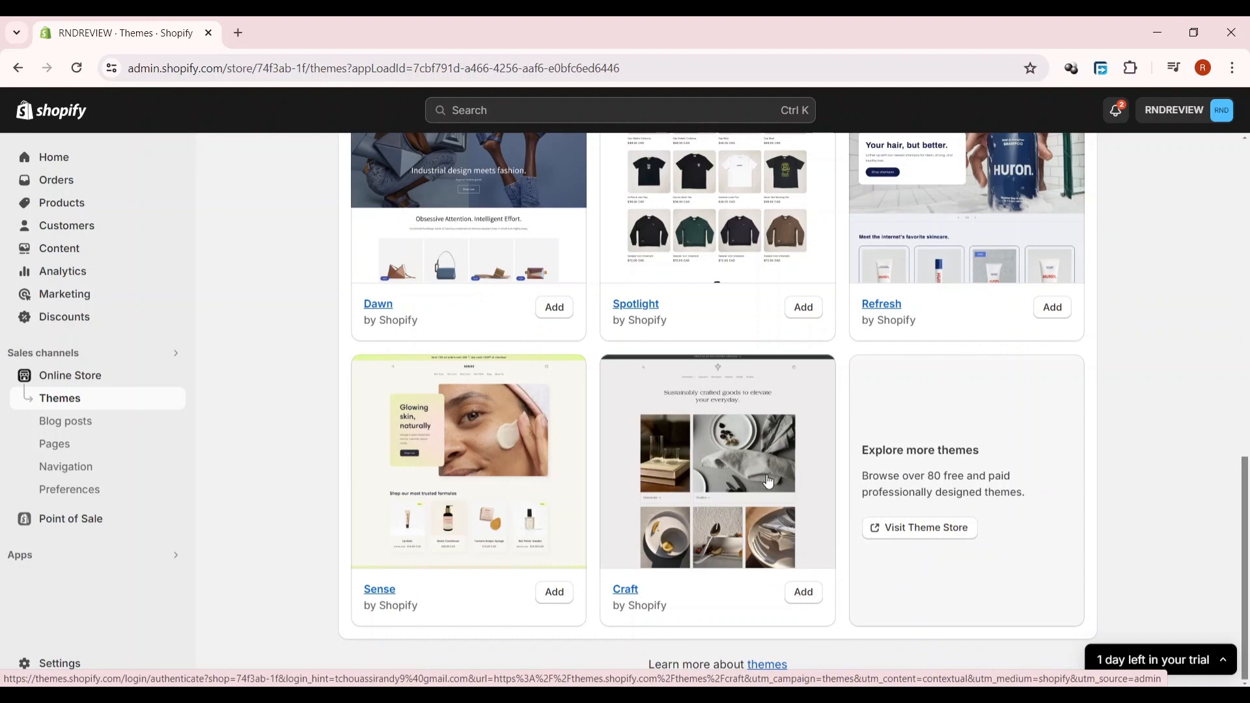
Open the current Craft theme for customization and look over its home page preview.
{"action": "scroll", "coordinate": [760, 473], "scroll_direction": "up", "scroll_amount": 7}
{"action": "scroll", "coordinate": [772, 480], "scroll_direction": "up", "scroll_amount": 1}
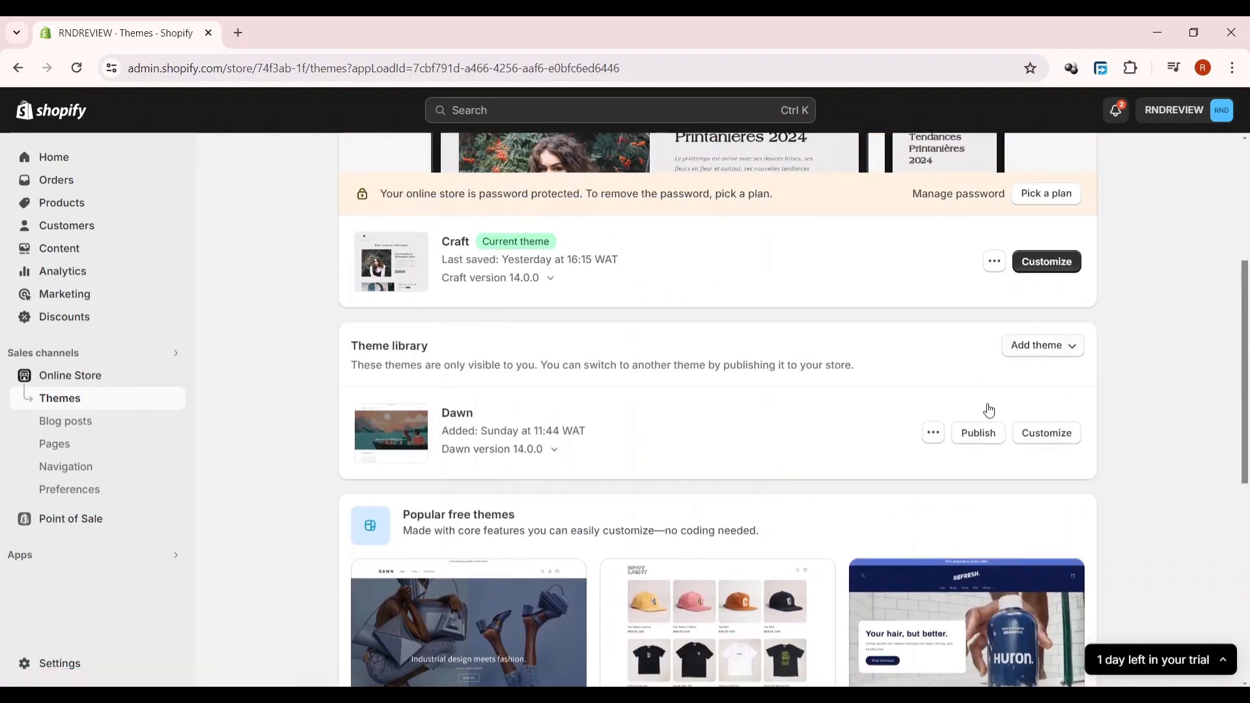
{"action": "scroll", "coordinate": [882, 605], "scroll_direction": "down", "scroll_amount": 4}
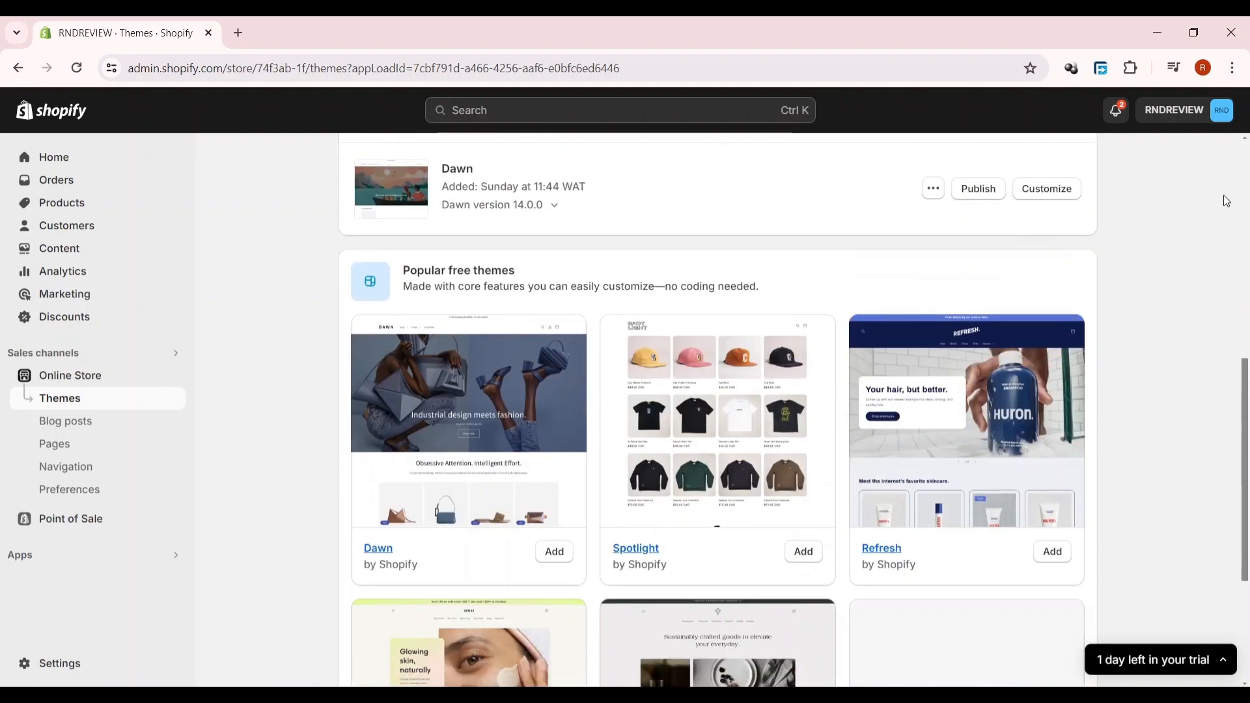
{"action": "scroll", "coordinate": [954, 210], "scroll_direction": "up", "scroll_amount": 1}
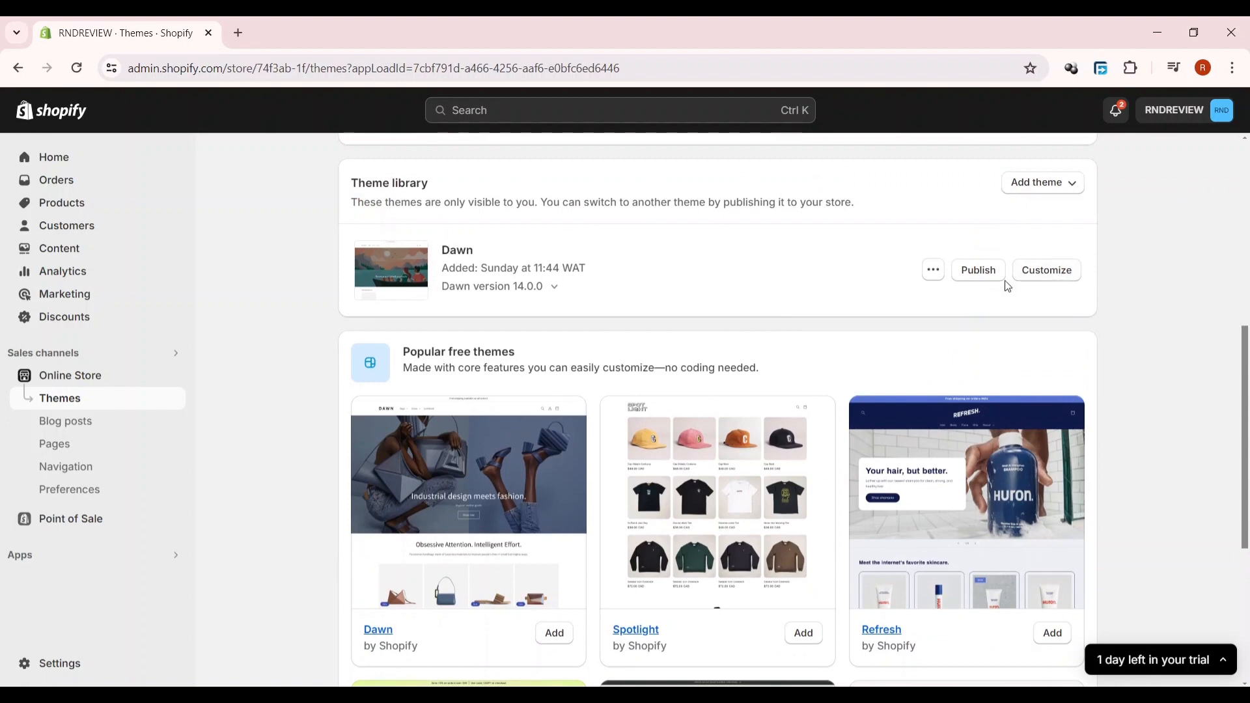
{"action": "scroll", "coordinate": [1019, 310], "scroll_direction": "up", "scroll_amount": 2}
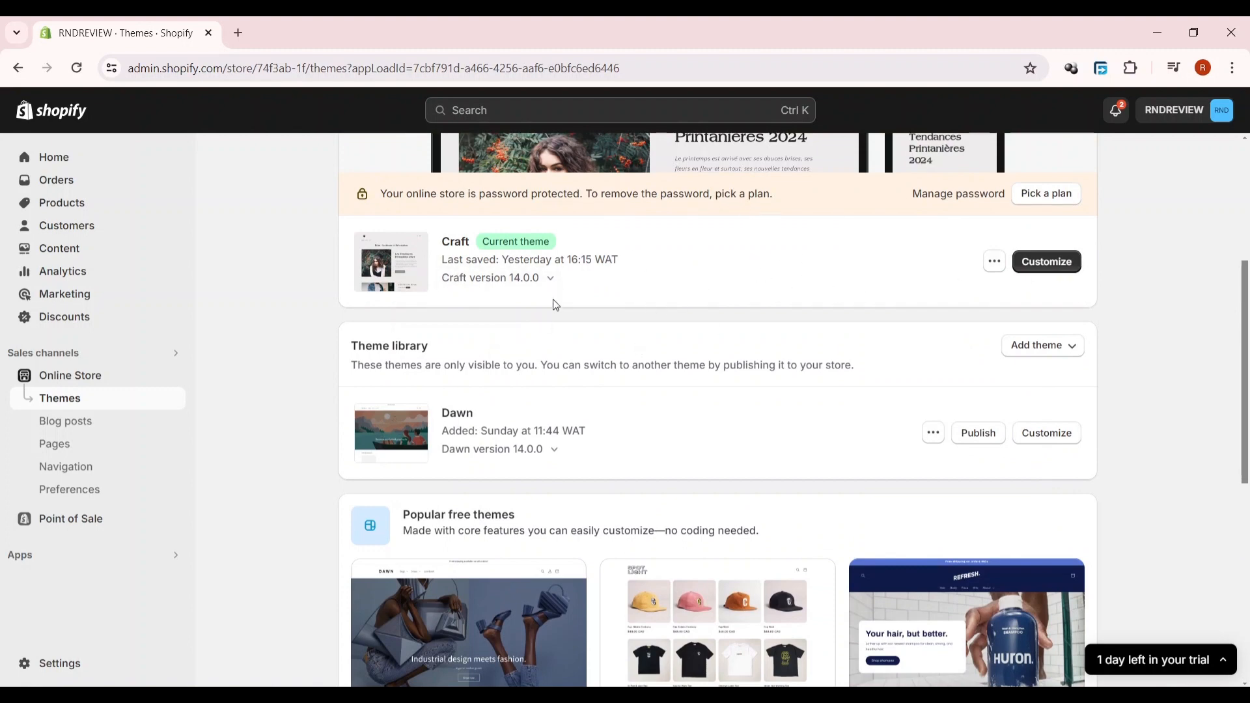
{"action": "scroll", "coordinate": [651, 306], "scroll_direction": "up", "scroll_amount": 2}
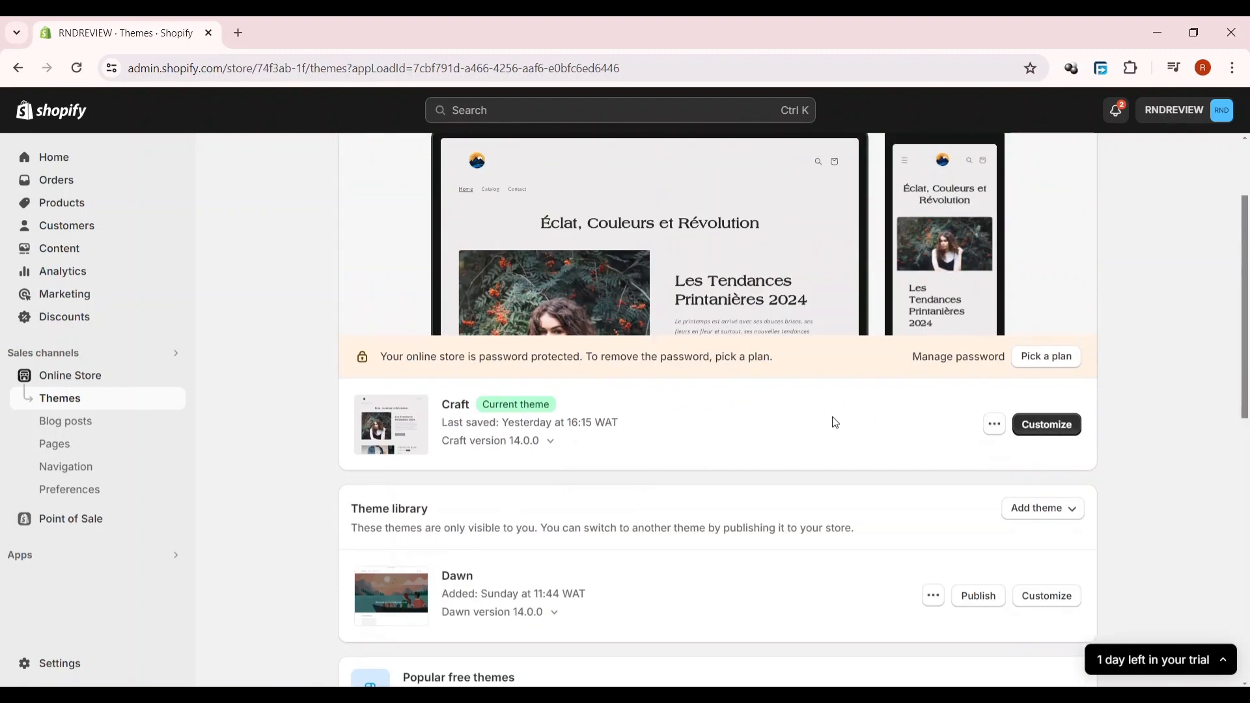
{"action": "left_click", "coordinate": [1062, 431]}
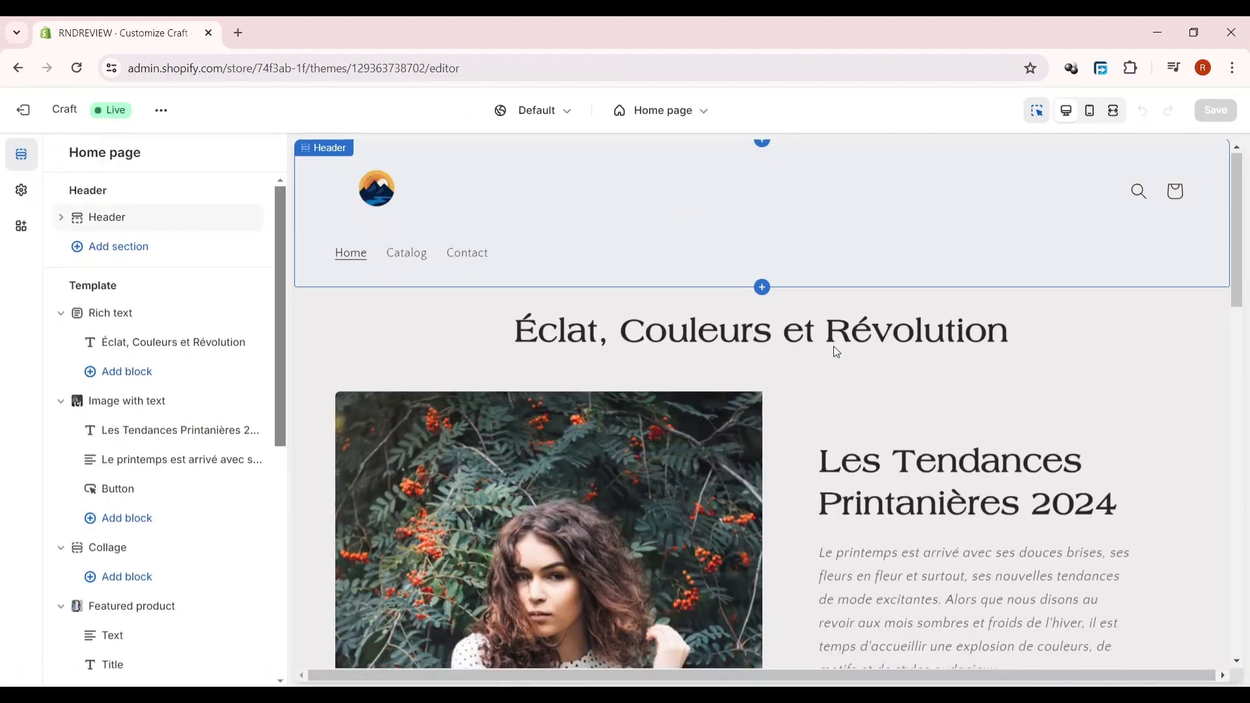
{"action": "scroll", "coordinate": [830, 352], "scroll_direction": "down", "scroll_amount": 3}
{"action": "scroll", "coordinate": [862, 336], "scroll_direction": "up", "scroll_amount": 2}
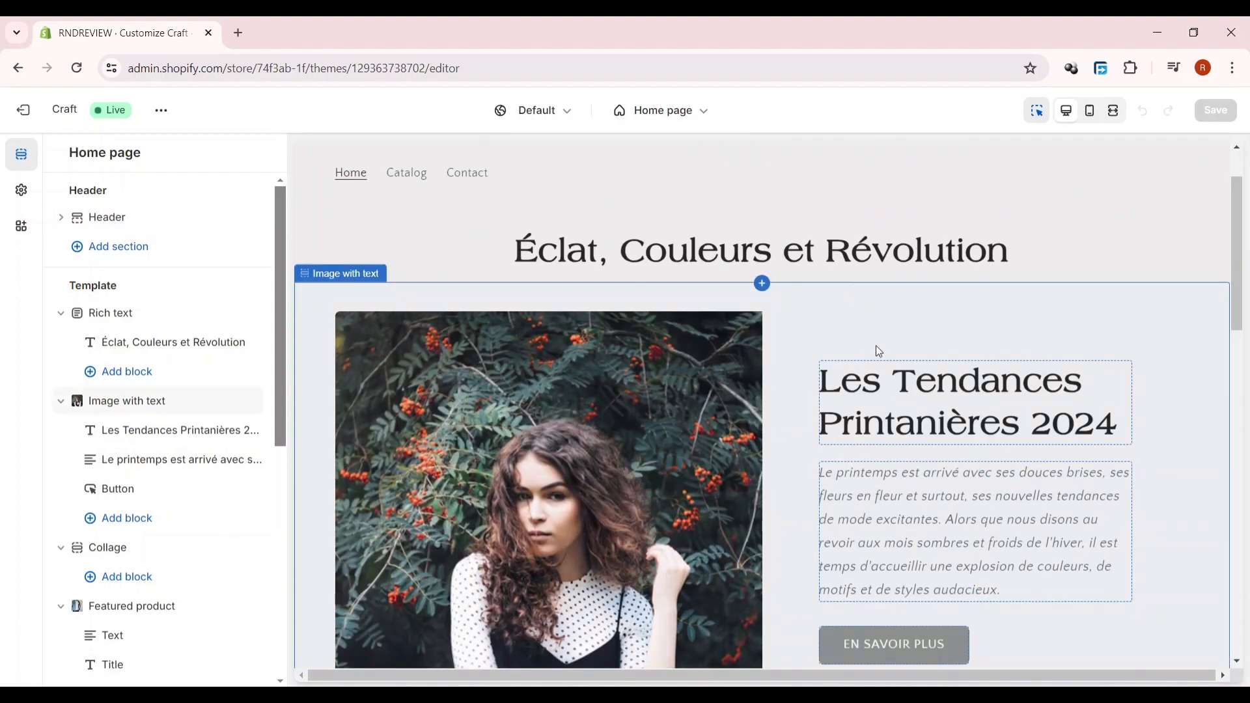
Open the "Éclat, Couleurs et Révolution" heading block and check its link options, leaving without inserting a link.
{"action": "scroll", "coordinate": [656, 361], "scroll_direction": "down", "scroll_amount": 10}
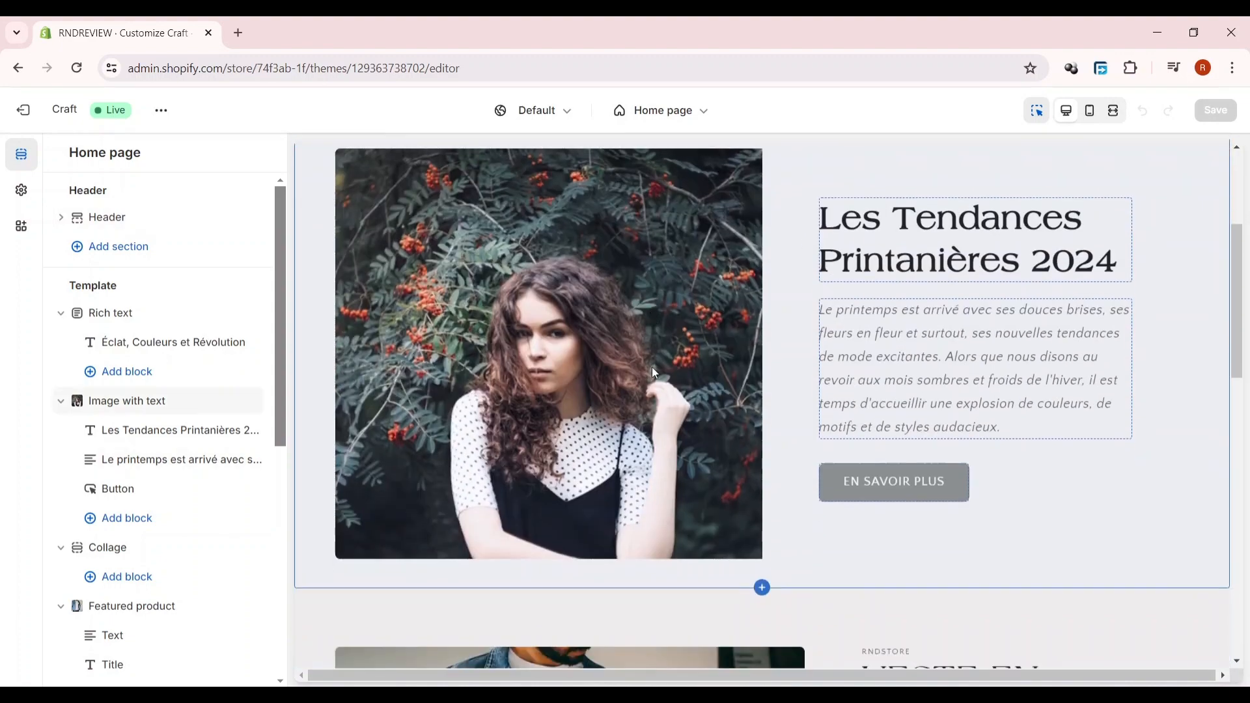
{"action": "scroll", "coordinate": [649, 371], "scroll_direction": "up", "scroll_amount": 10}
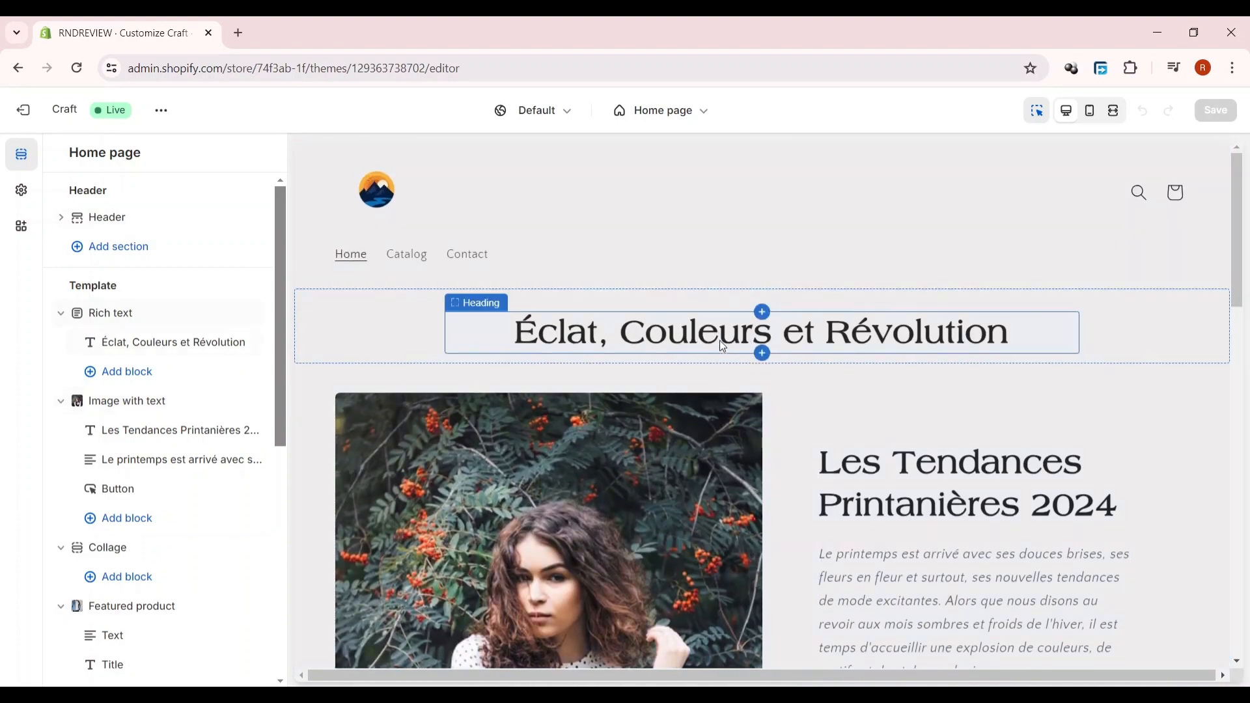
{"action": "left_click", "coordinate": [697, 338]}
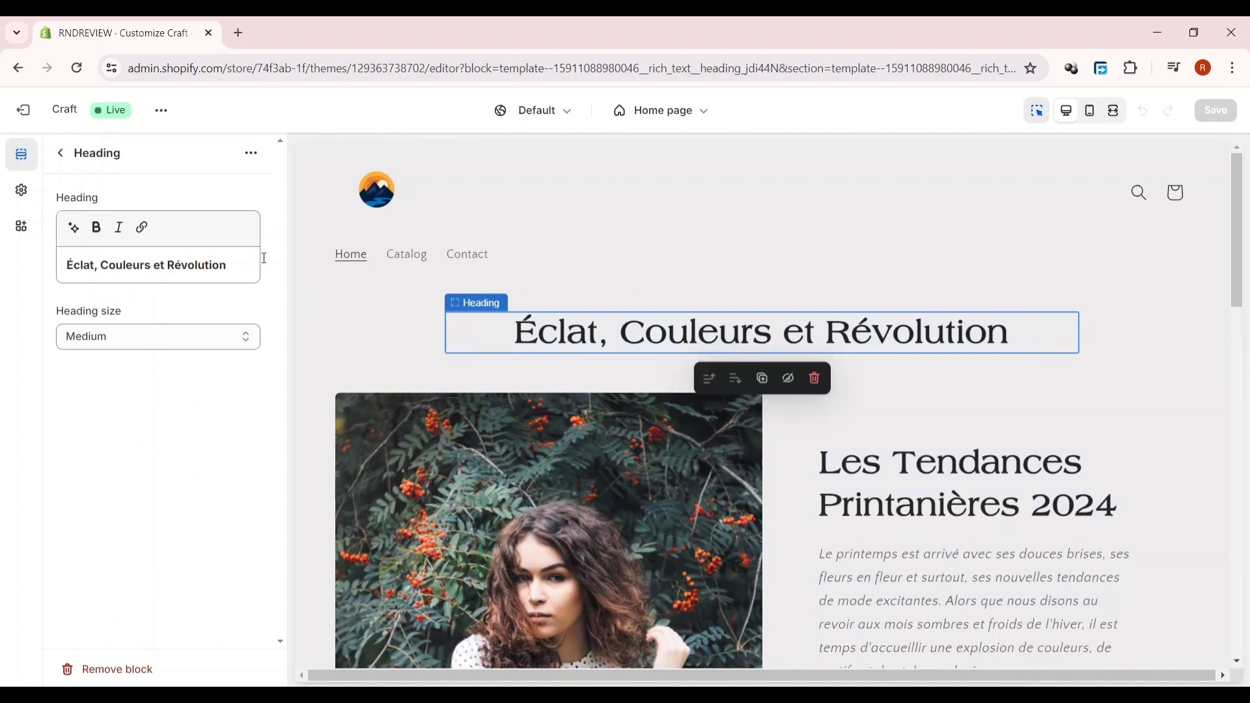
{"action": "left_click", "coordinate": [225, 269]}
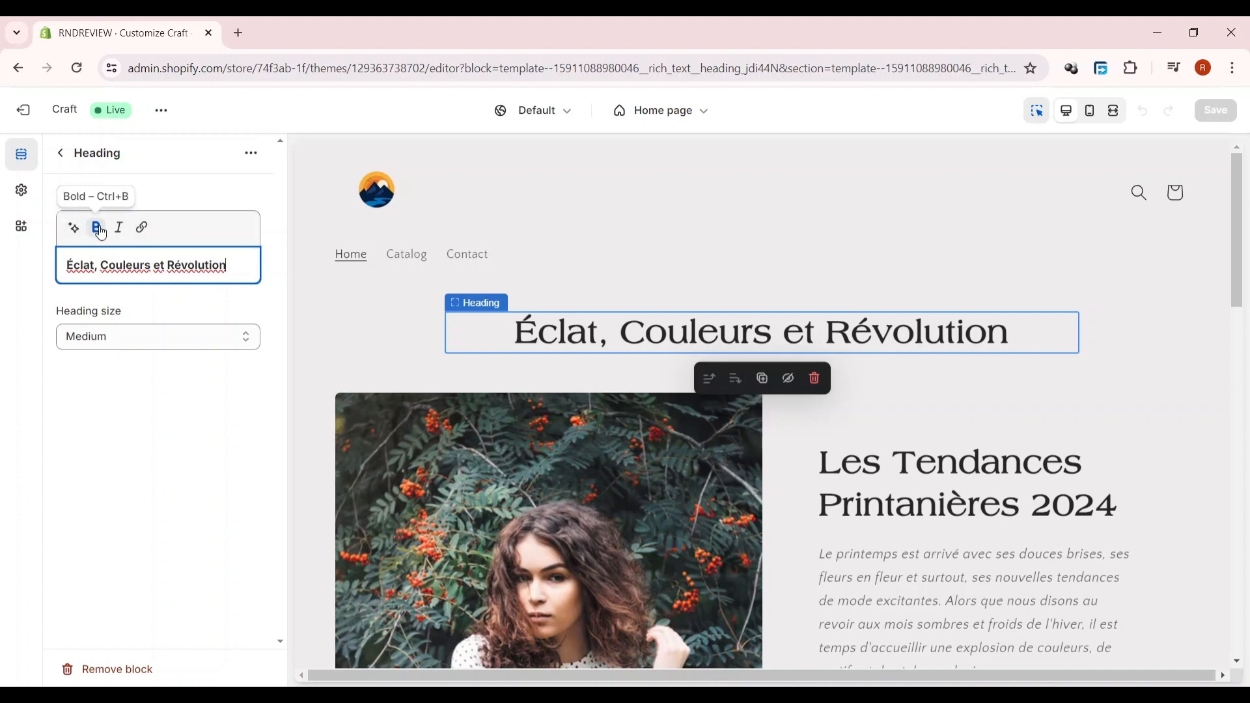
{"action": "left_click", "coordinate": [142, 228]}
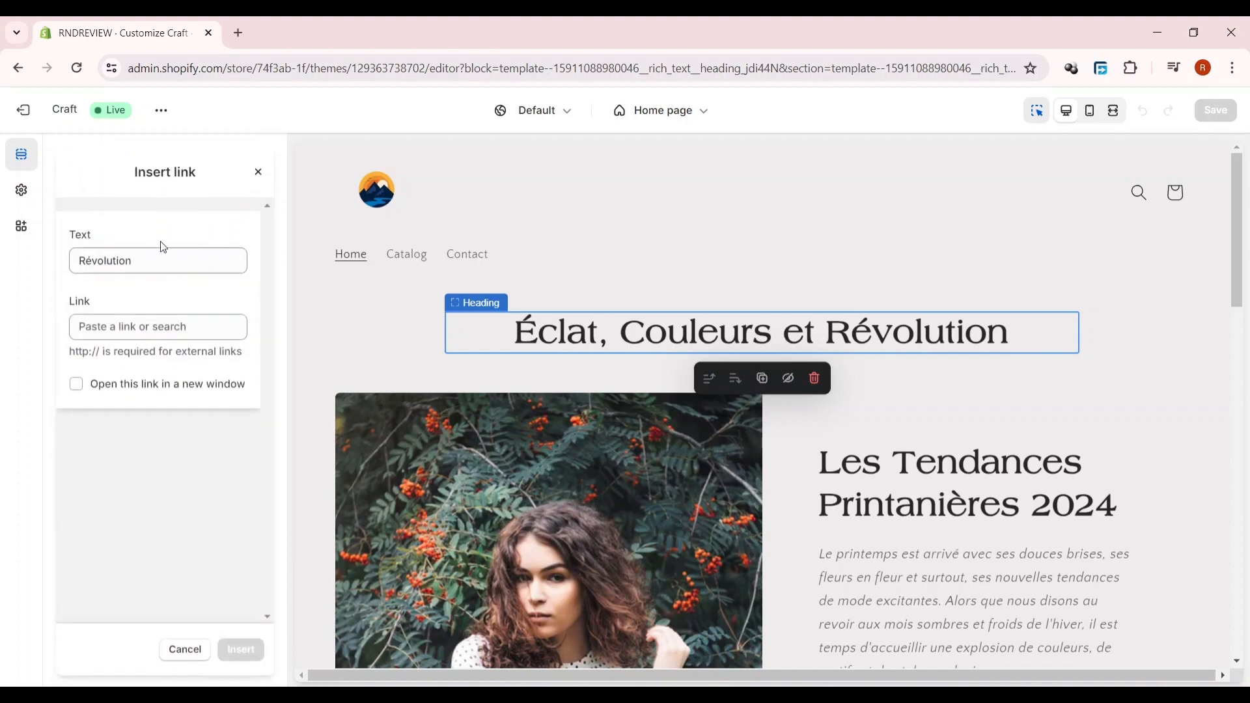
{"action": "left_click", "coordinate": [146, 327]}
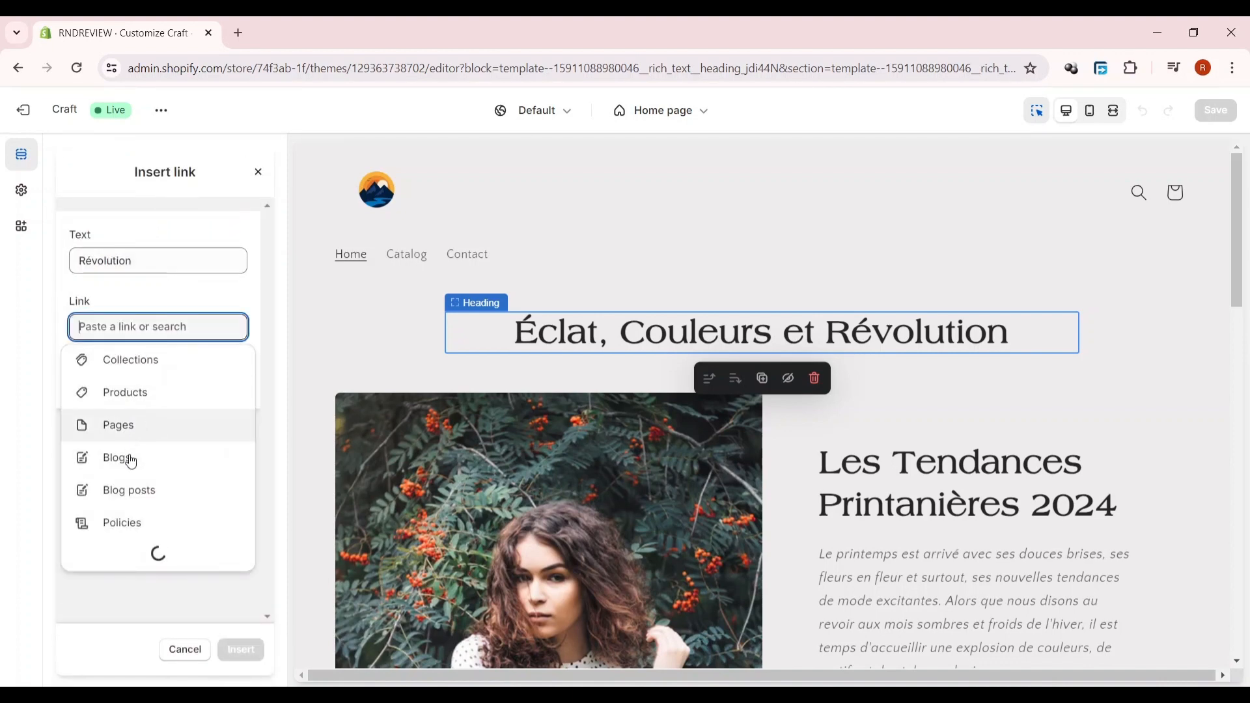
{"action": "left_click", "coordinate": [235, 570]}
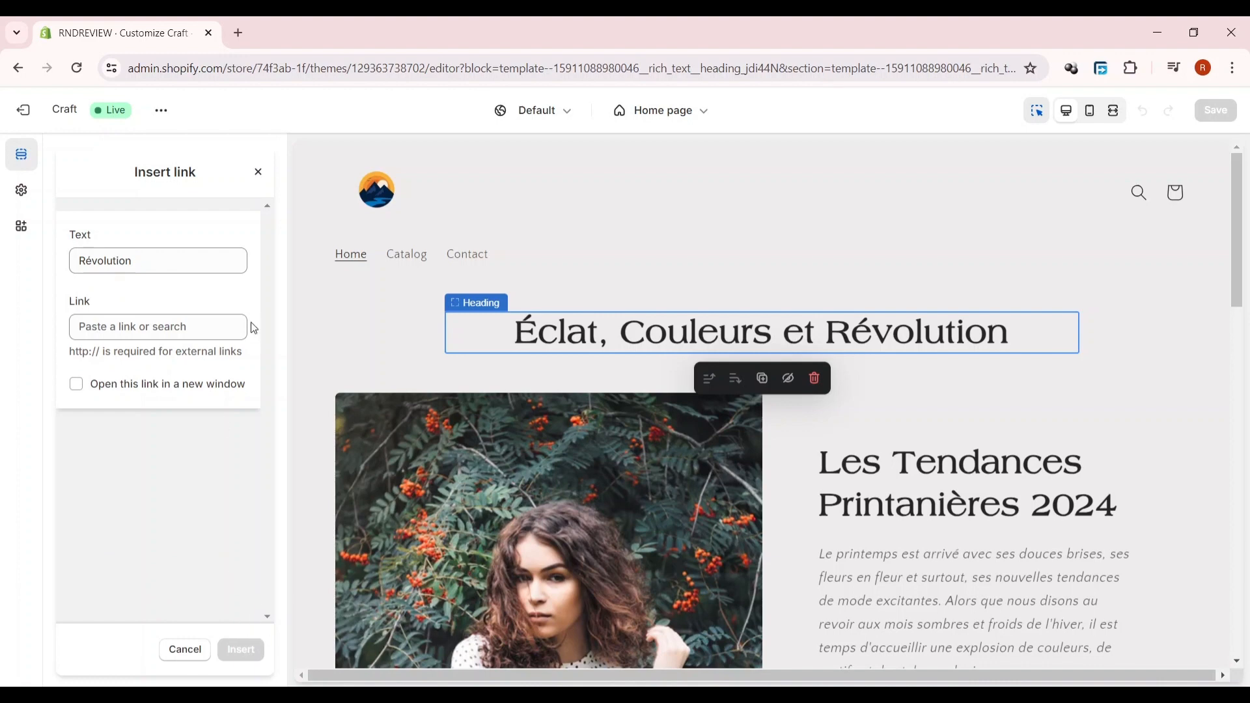
{"action": "key", "text": "Escape"}
Open the Image with text section's settings and preview its image for editing, closing the preview without changes.
{"action": "scroll", "coordinate": [488, 407], "scroll_direction": "down", "scroll_amount": 4}
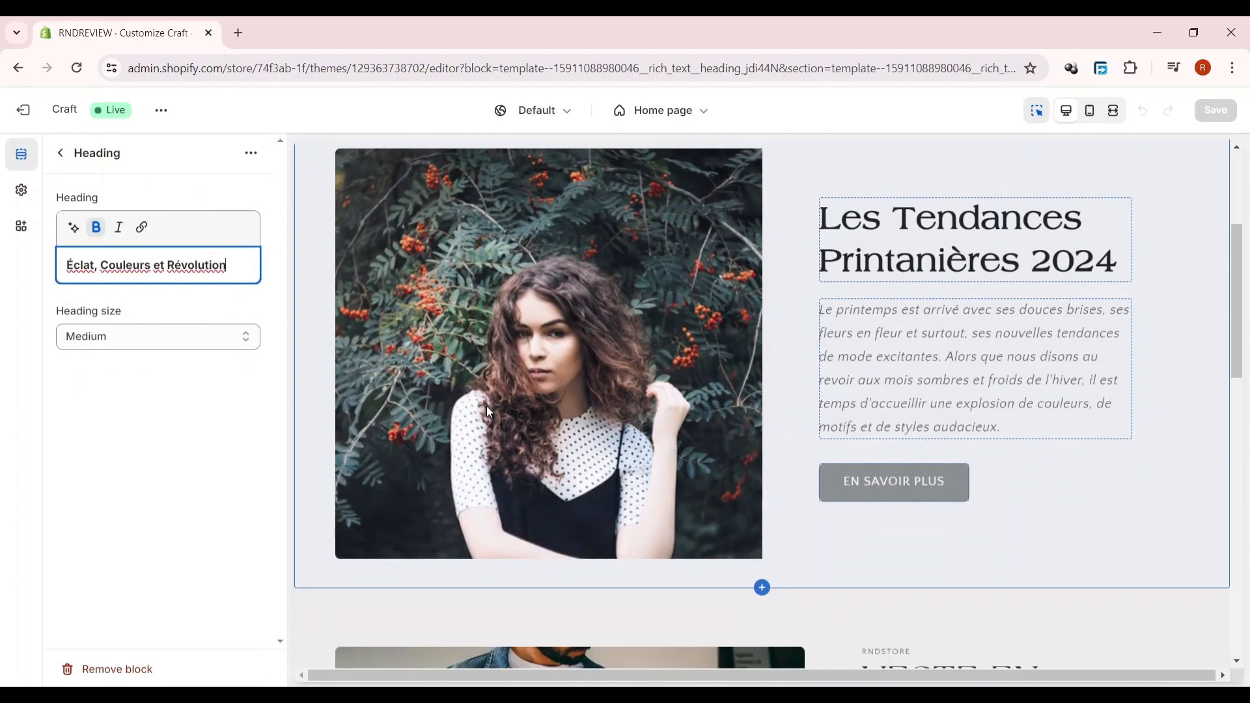
{"action": "left_click", "coordinate": [530, 339]}
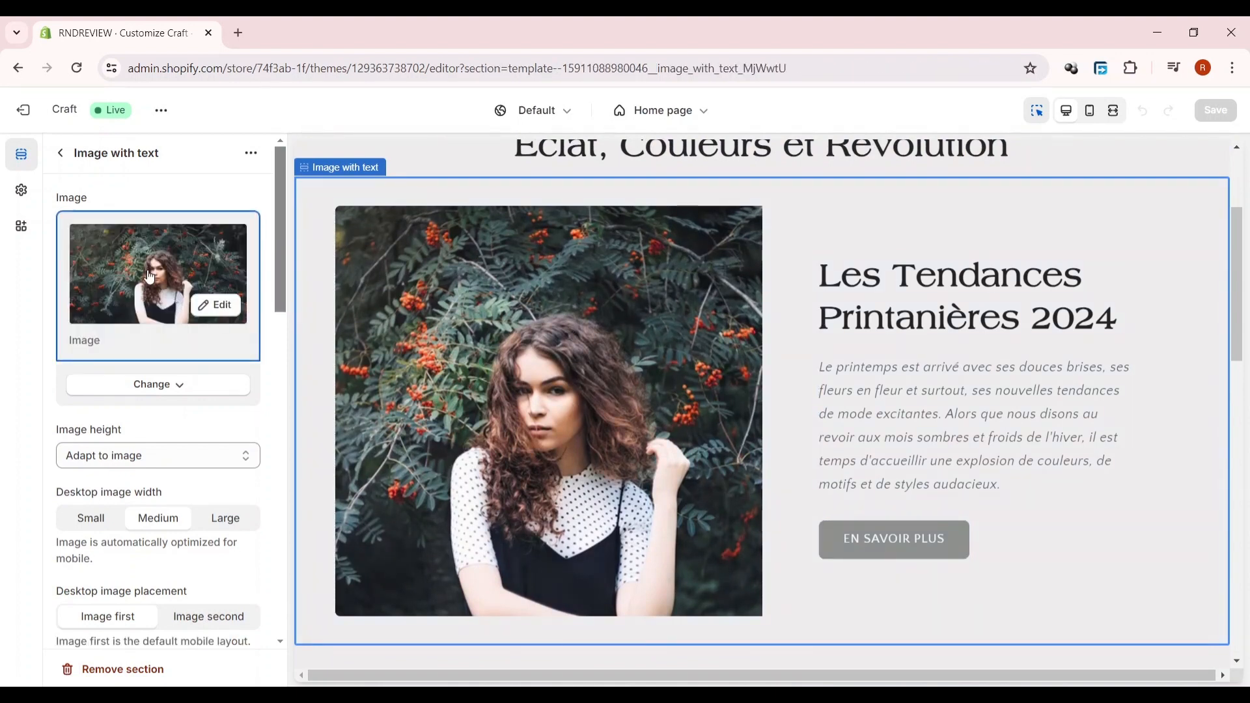
{"action": "left_click", "coordinate": [220, 306]}
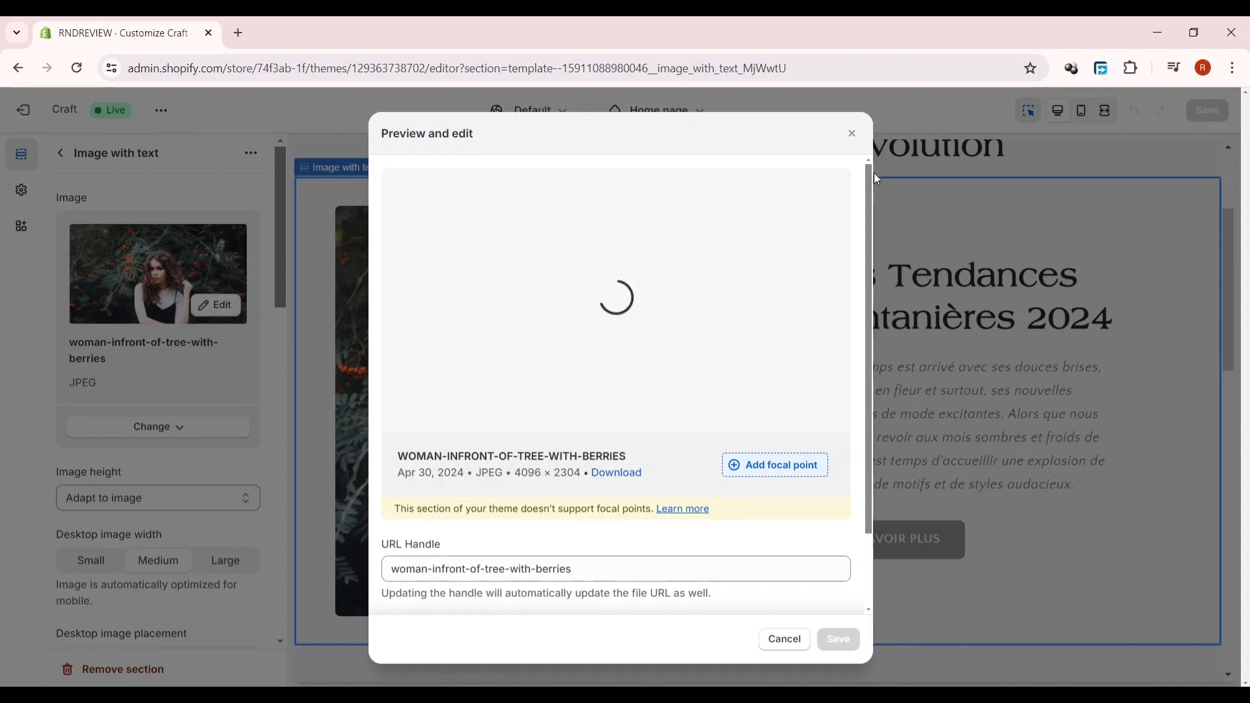
{"action": "left_click", "coordinate": [852, 134]}
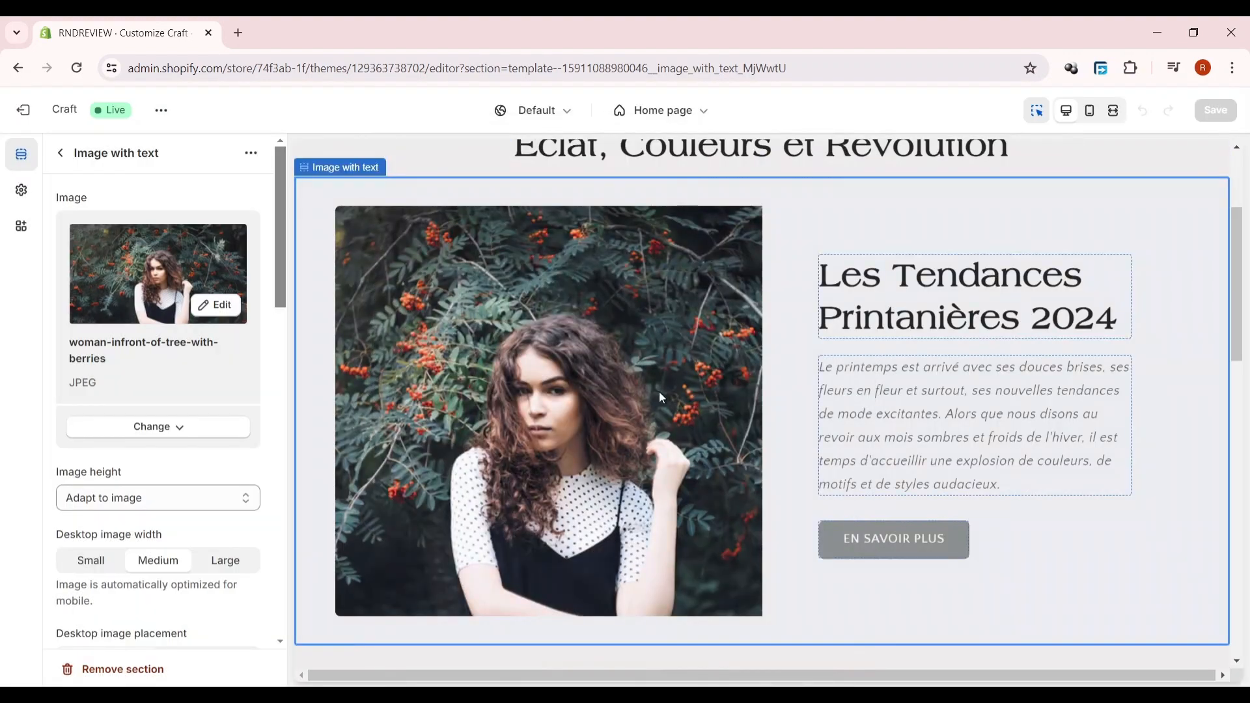
{"action": "scroll", "coordinate": [769, 387], "scroll_direction": "down", "scroll_amount": 3}
{"action": "scroll", "coordinate": [778, 384], "scroll_direction": "up", "scroll_amount": 3}
{"action": "scroll", "coordinate": [944, 371], "scroll_direction": "down", "scroll_amount": 4}
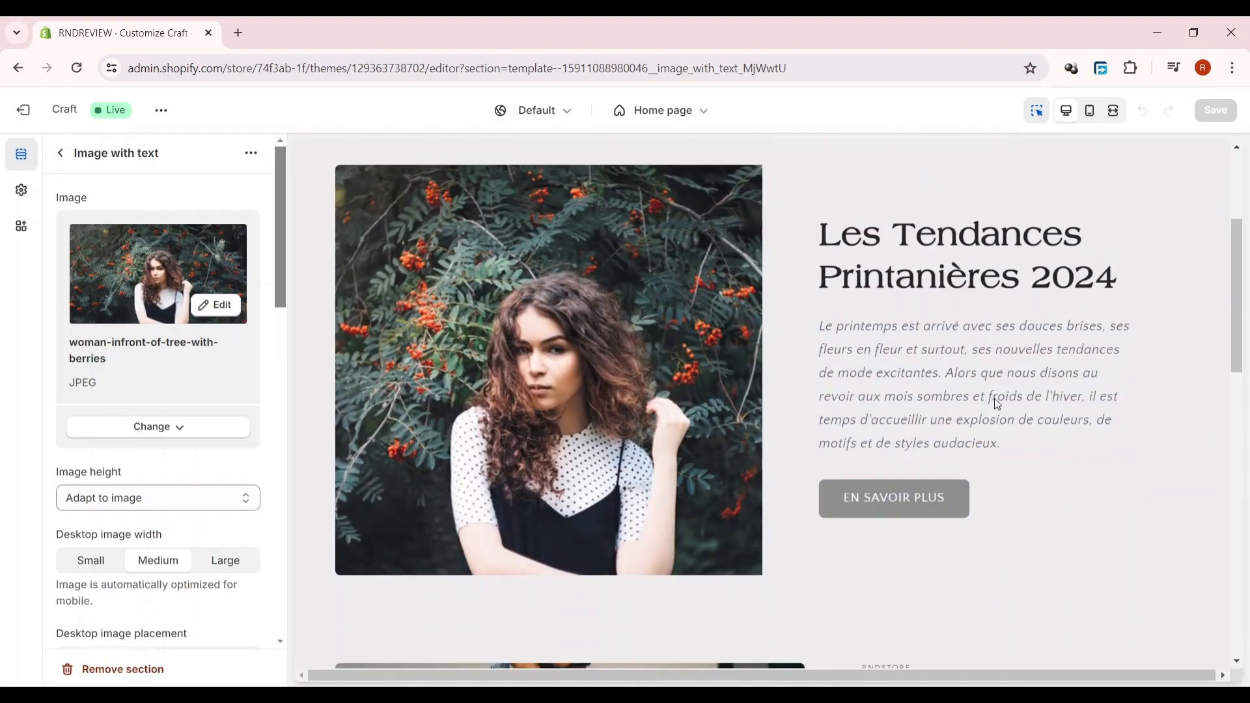
{"action": "scroll", "coordinate": [962, 338], "scroll_direction": "up", "scroll_amount": 4}
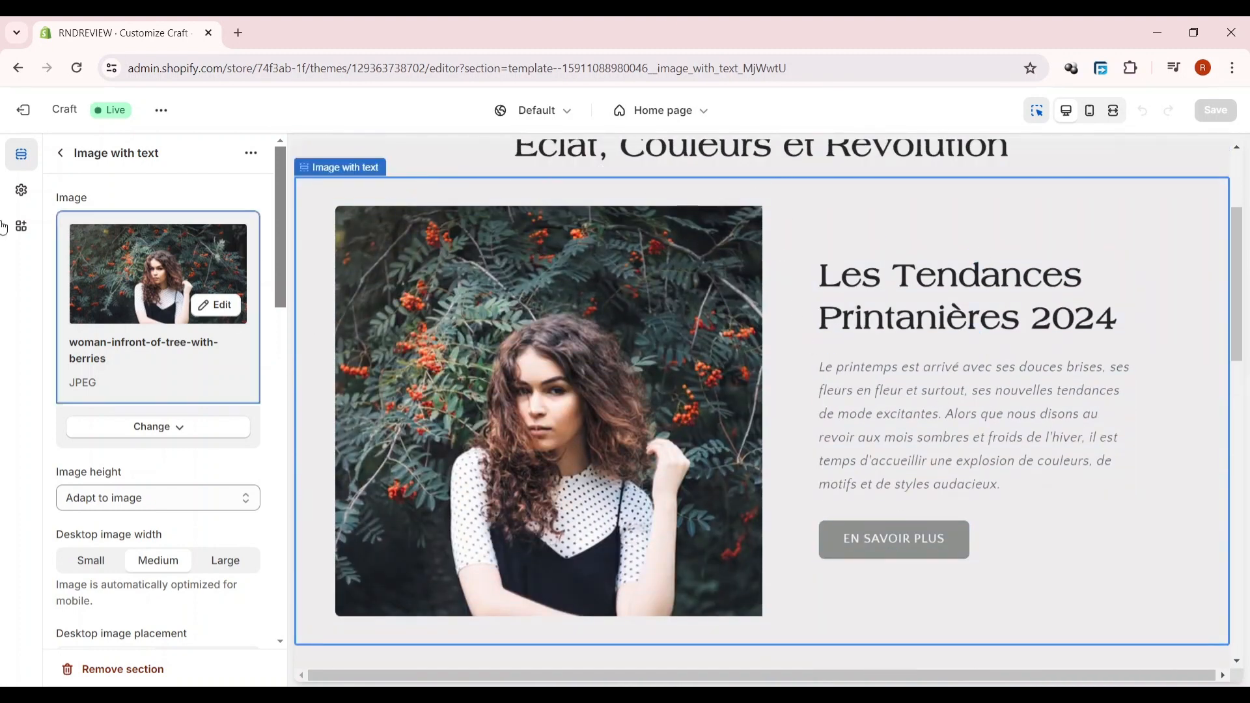
Look over the theme settings categories and return to the home page's list of sections and blocks.
{"action": "left_click", "coordinate": [30, 204]}
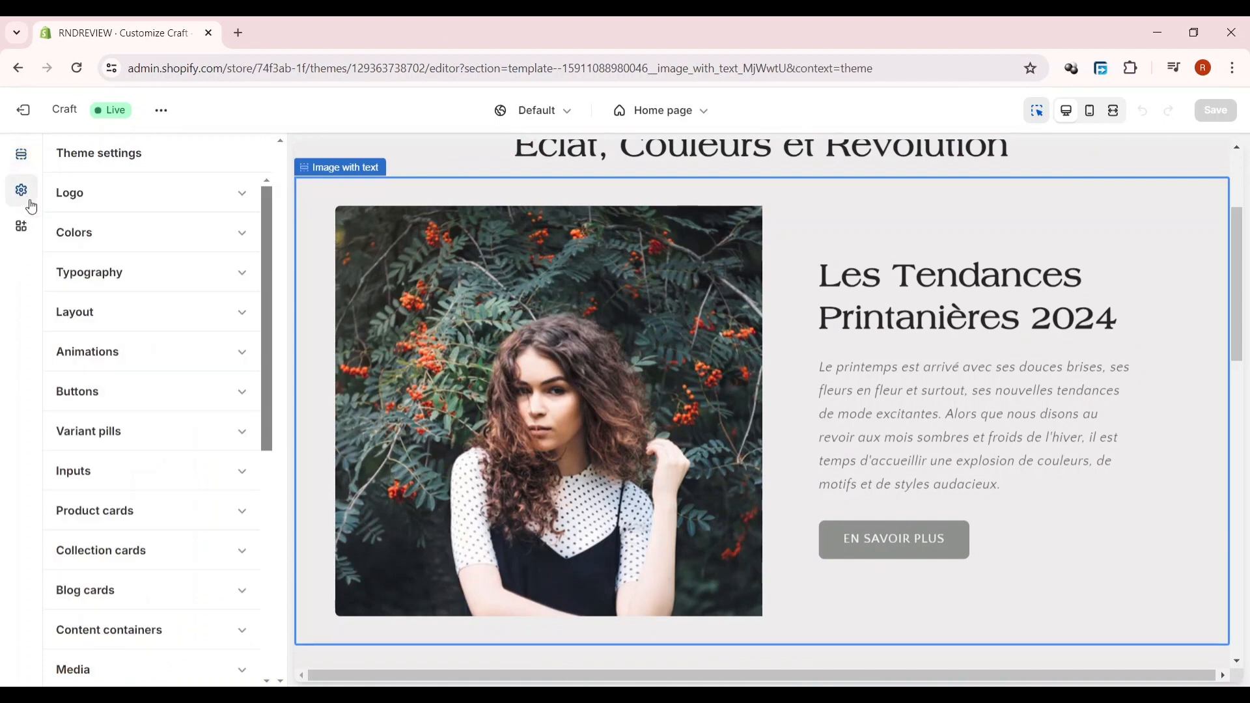
{"action": "left_click", "coordinate": [26, 163]}
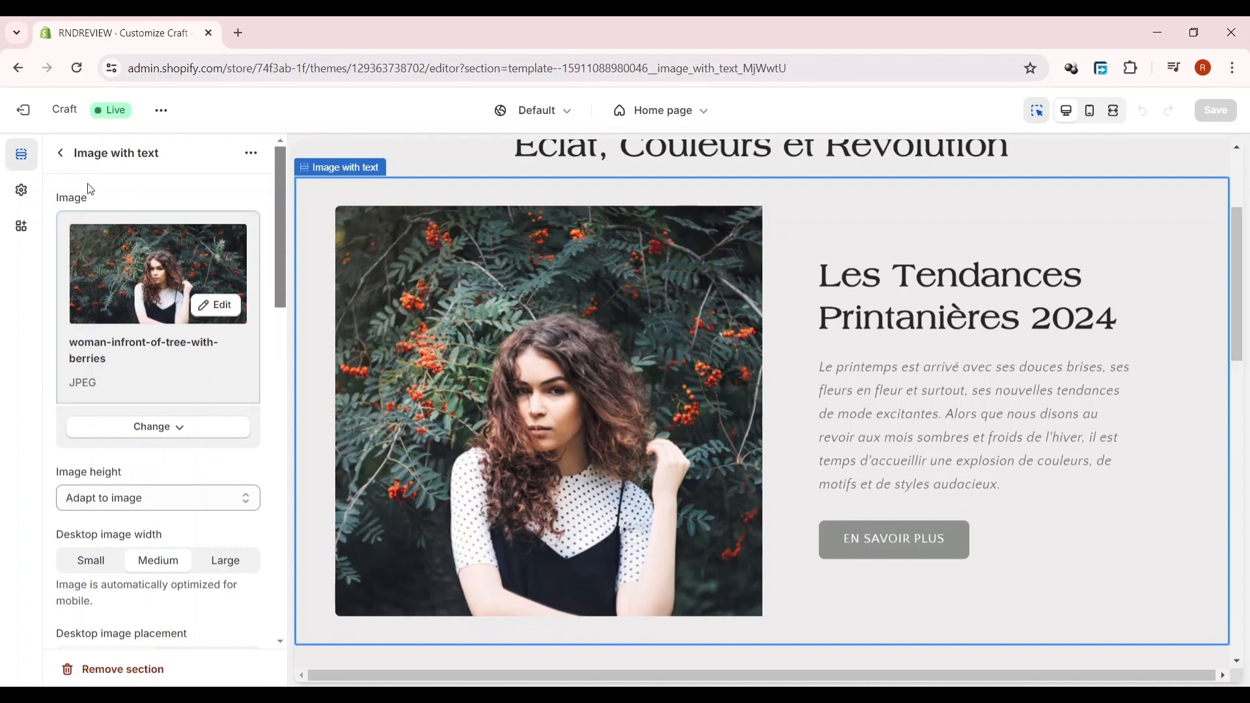
{"action": "left_click", "coordinate": [65, 155]}
{"action": "scroll", "coordinate": [148, 494], "scroll_direction": "down", "scroll_amount": 3}
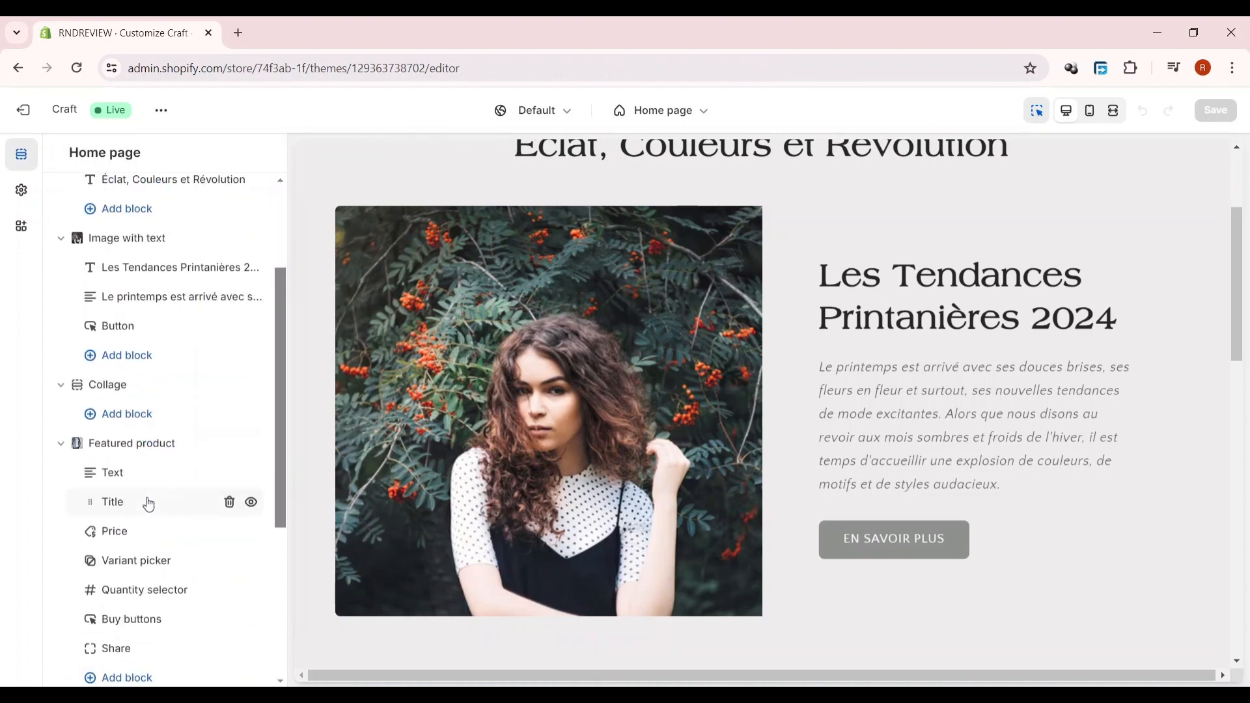
{"action": "scroll", "coordinate": [138, 446], "scroll_direction": "up", "scroll_amount": 1}
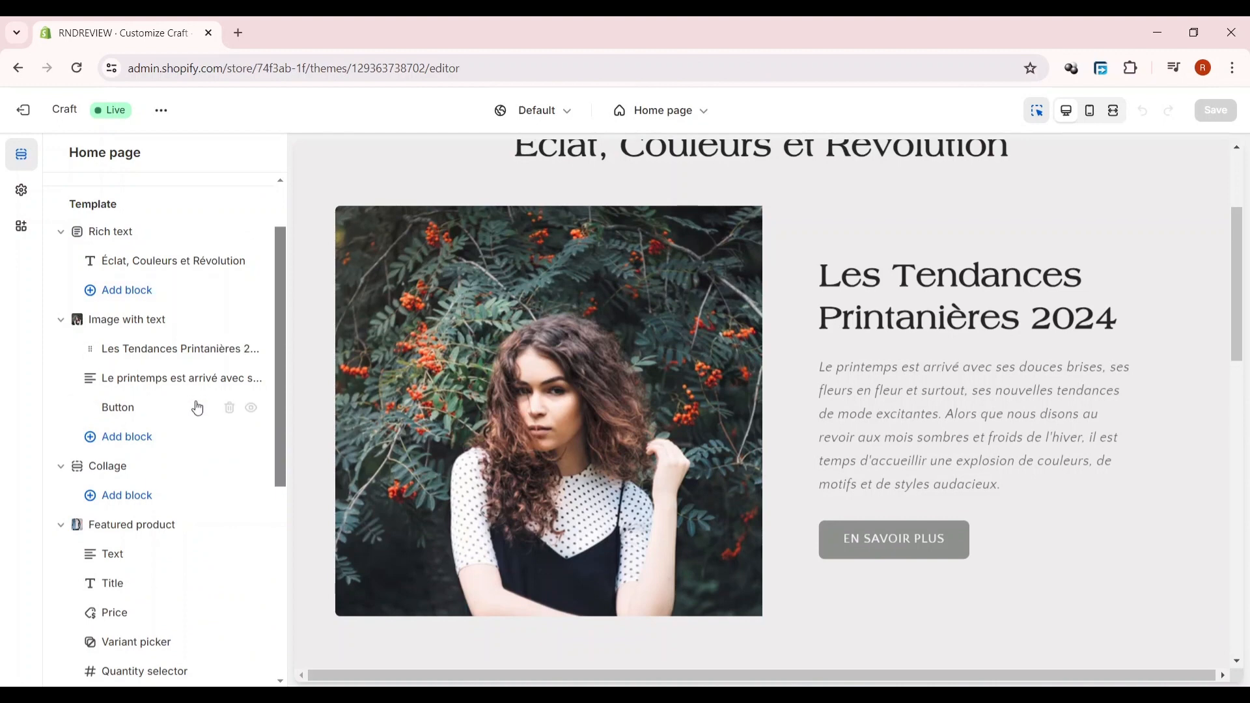
Browse the section types that can be added to the home page template, without adding one.
{"action": "scroll", "coordinate": [170, 440], "scroll_direction": "down", "scroll_amount": 5}
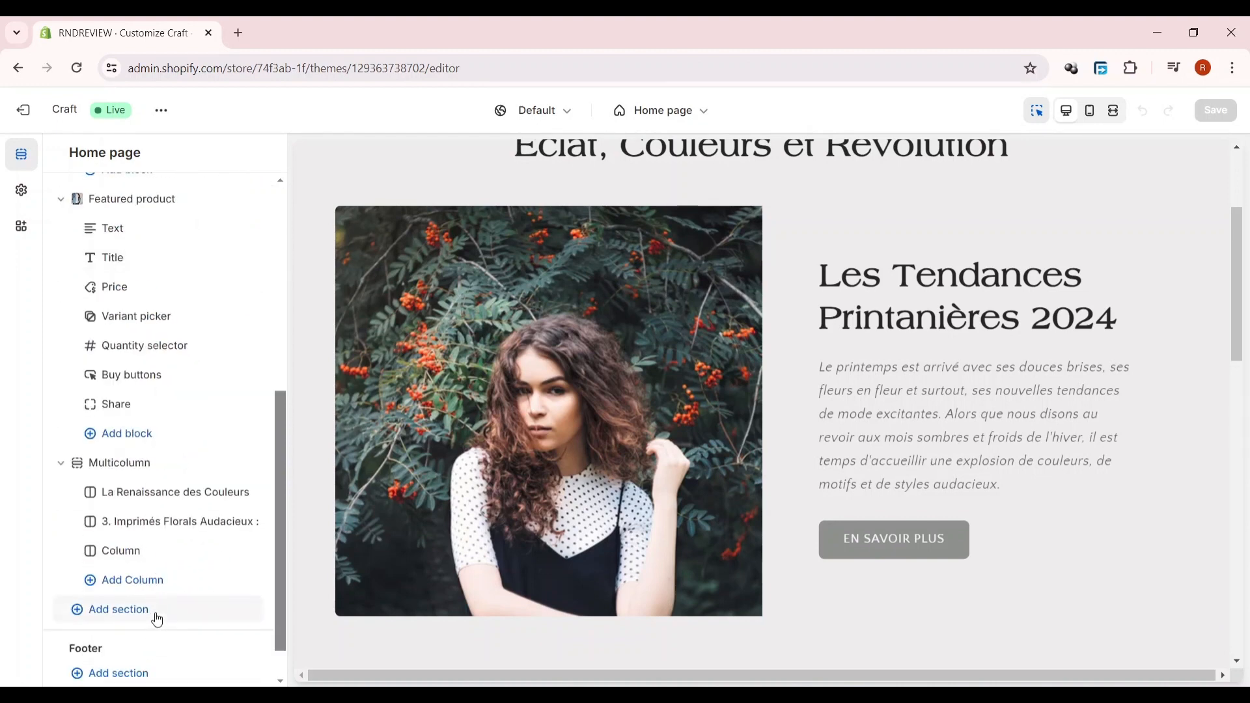
{"action": "left_click", "coordinate": [157, 619]}
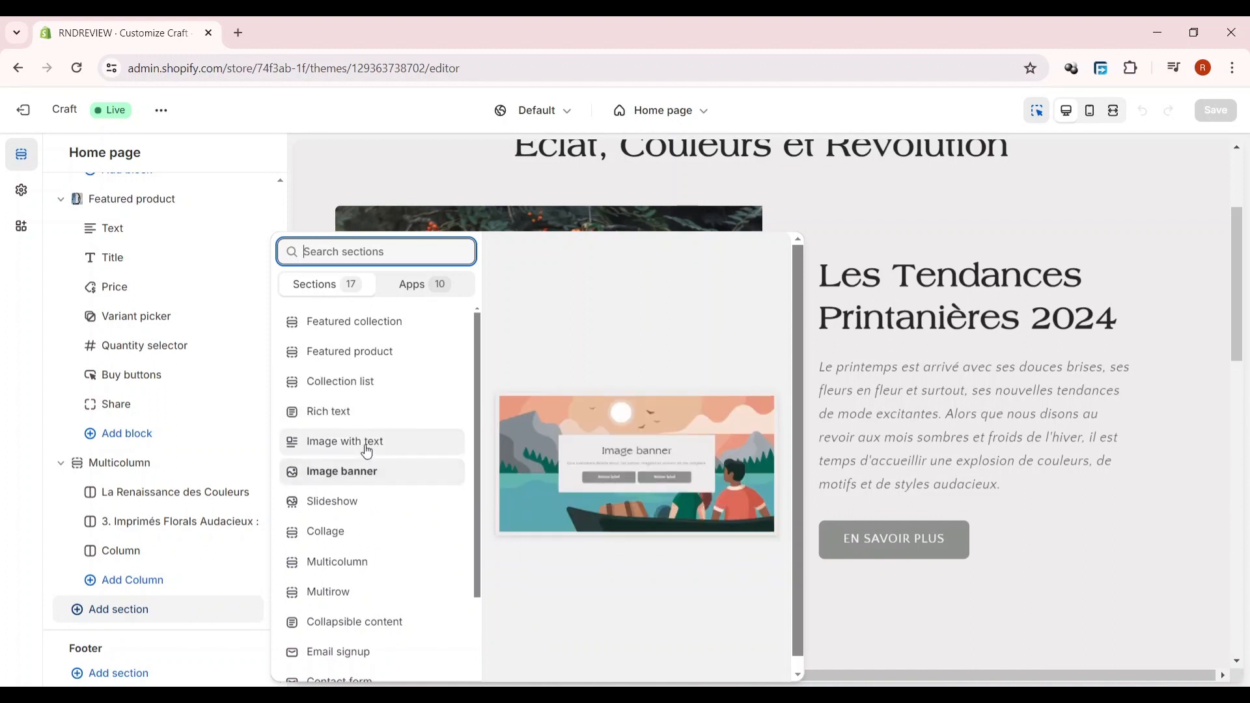
{"action": "scroll", "coordinate": [362, 518], "scroll_direction": "down", "scroll_amount": 2}
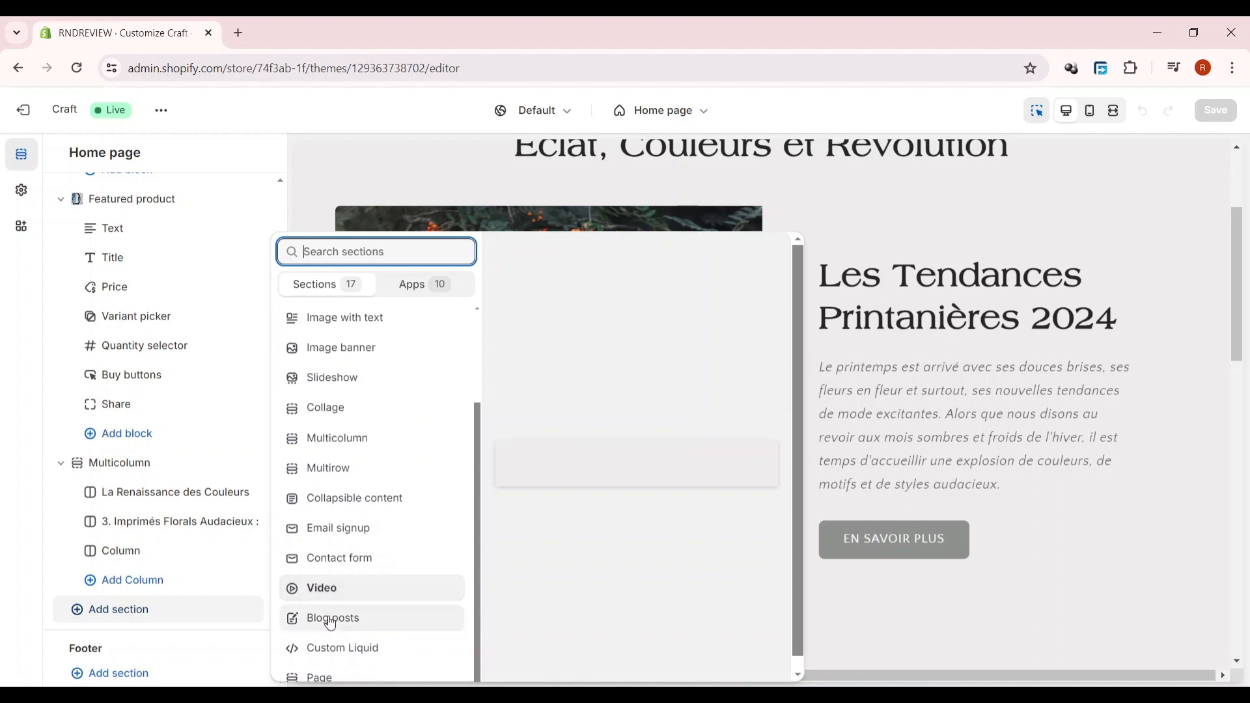
{"action": "scroll", "coordinate": [319, 612], "scroll_direction": "down", "scroll_amount": 1}
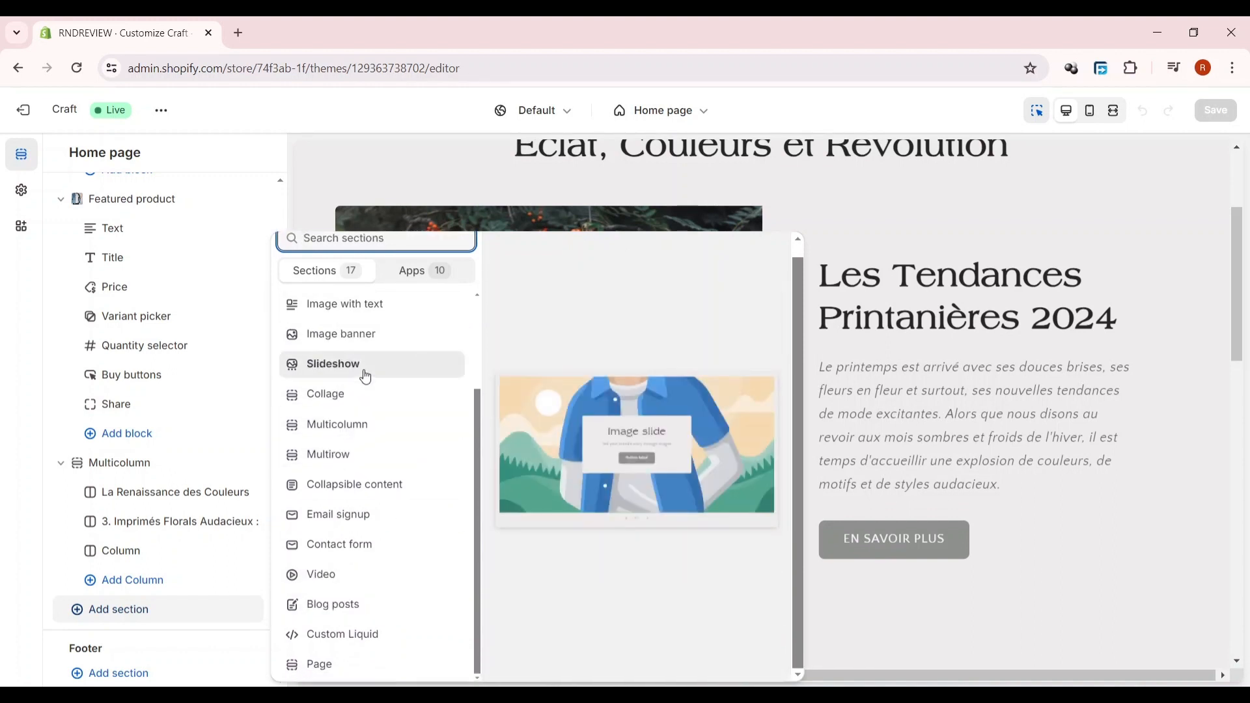
{"action": "left_click", "coordinate": [840, 228]}
Review the home page preview from the Image with text section through the featured product and multicolumn sections to the footer.
{"action": "scroll", "coordinate": [762, 337], "scroll_direction": "down", "scroll_amount": 1}
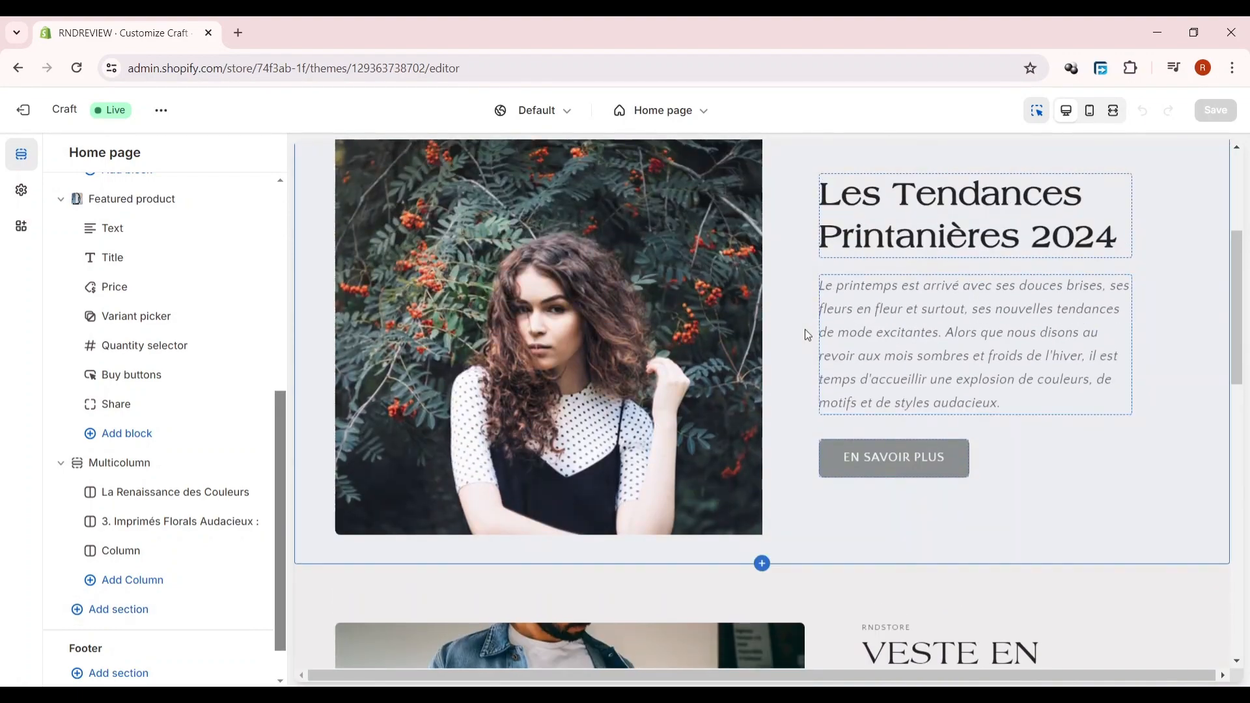
{"action": "scroll", "coordinate": [805, 334], "scroll_direction": "down", "scroll_amount": 2}
{"action": "scroll", "coordinate": [798, 374], "scroll_direction": "down", "scroll_amount": 3}
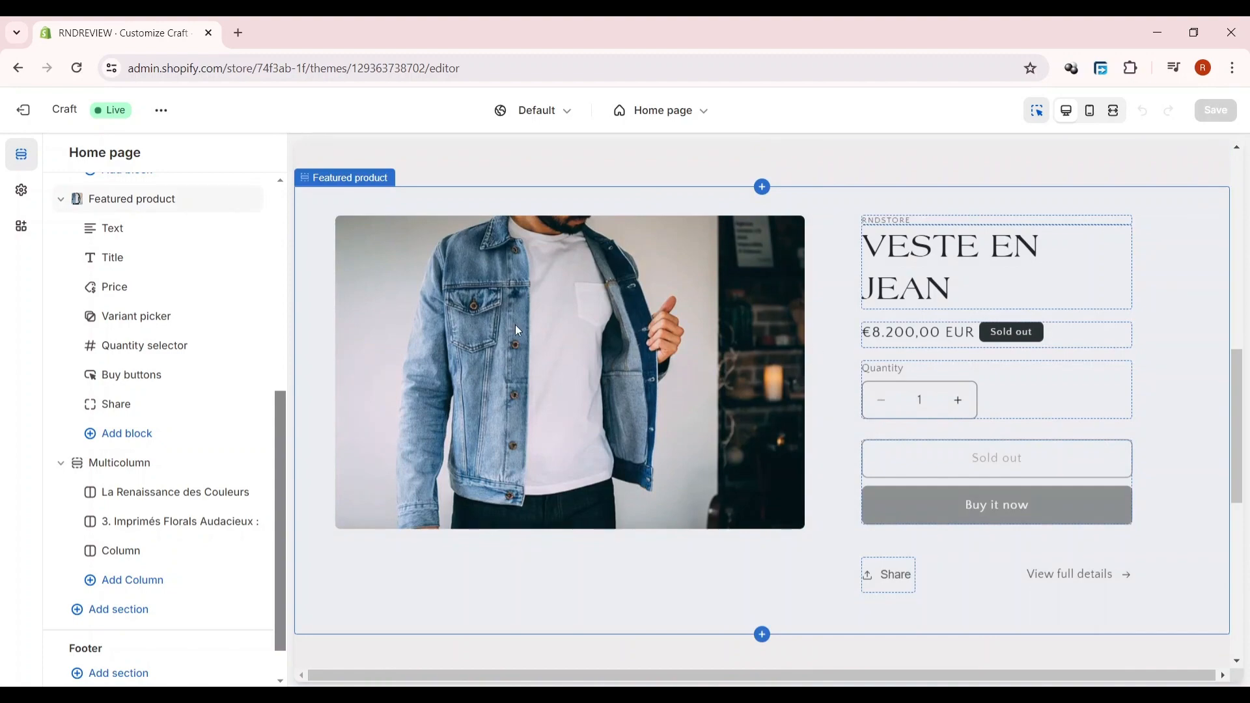
{"action": "scroll", "coordinate": [517, 412], "scroll_direction": "down", "scroll_amount": 4}
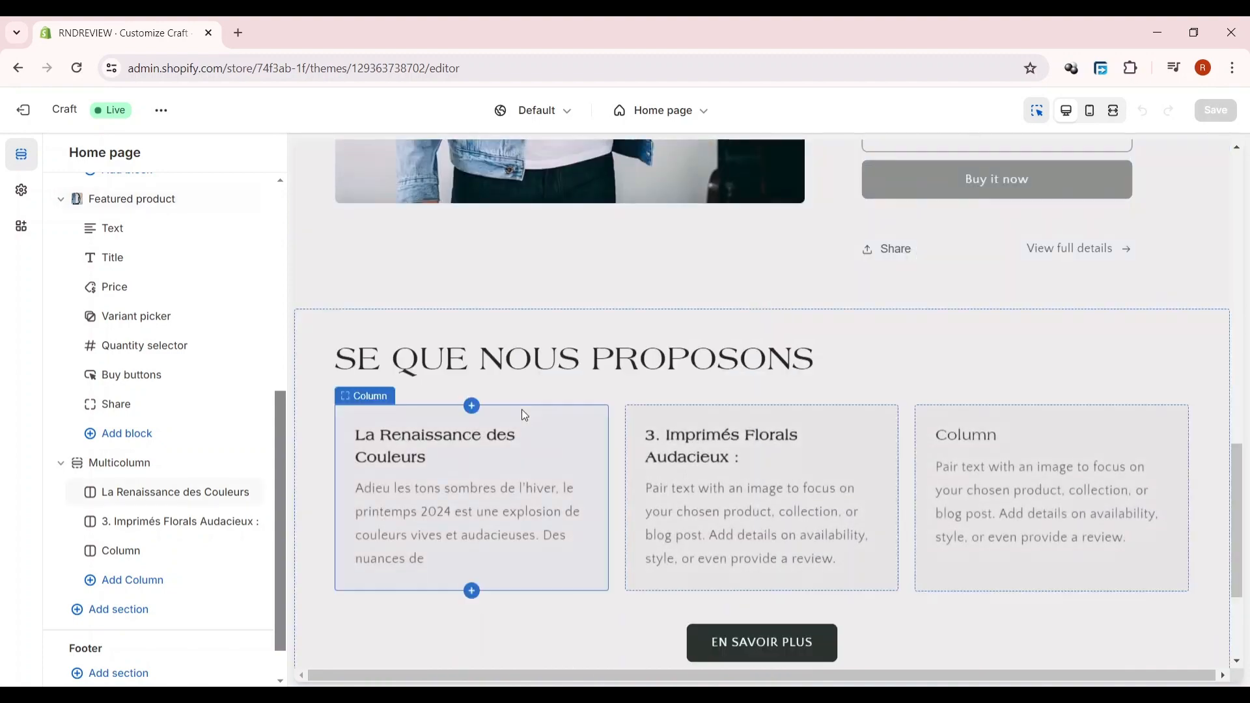
{"action": "scroll", "coordinate": [528, 410], "scroll_direction": "down", "scroll_amount": 2}
{"action": "scroll", "coordinate": [735, 404], "scroll_direction": "up", "scroll_amount": 12}
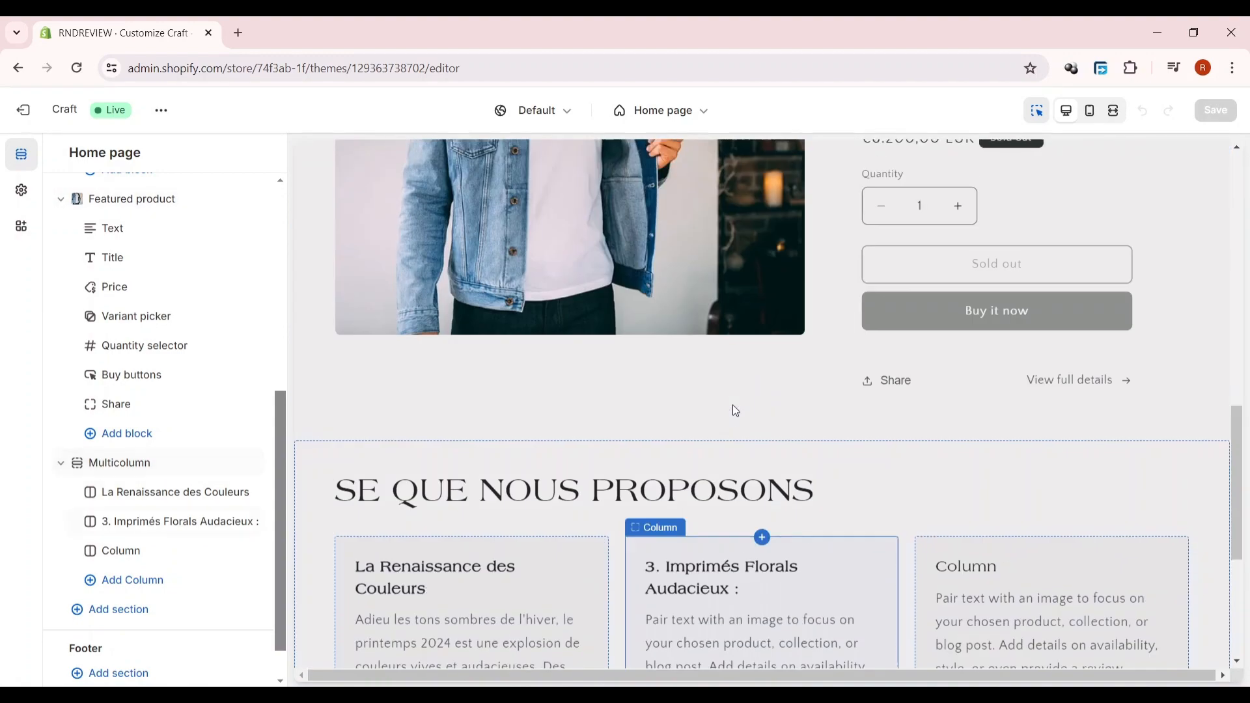
{"action": "scroll", "coordinate": [727, 402], "scroll_direction": "down", "scroll_amount": 3}
{"action": "scroll", "coordinate": [730, 397], "scroll_direction": "down", "scroll_amount": 10}
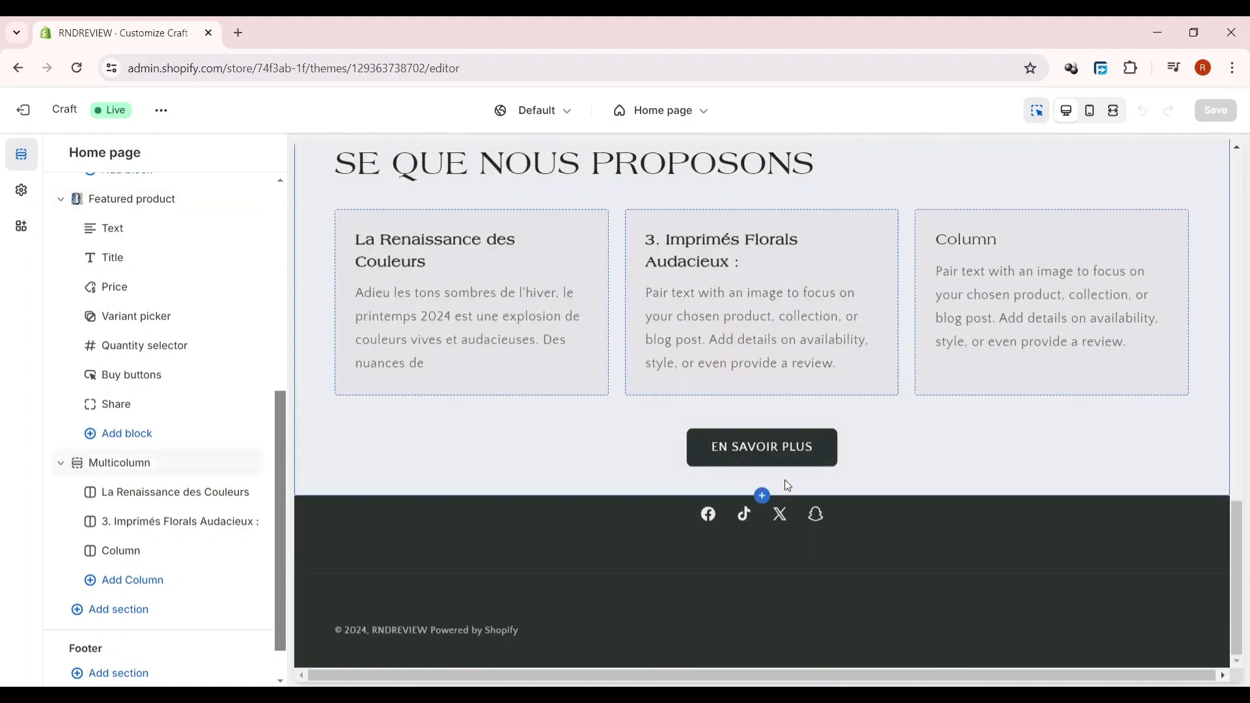
Open the social media category of the theme settings and review the social account link fields.
{"action": "left_click", "coordinate": [568, 548]}
{"action": "left_click", "coordinate": [152, 339]}
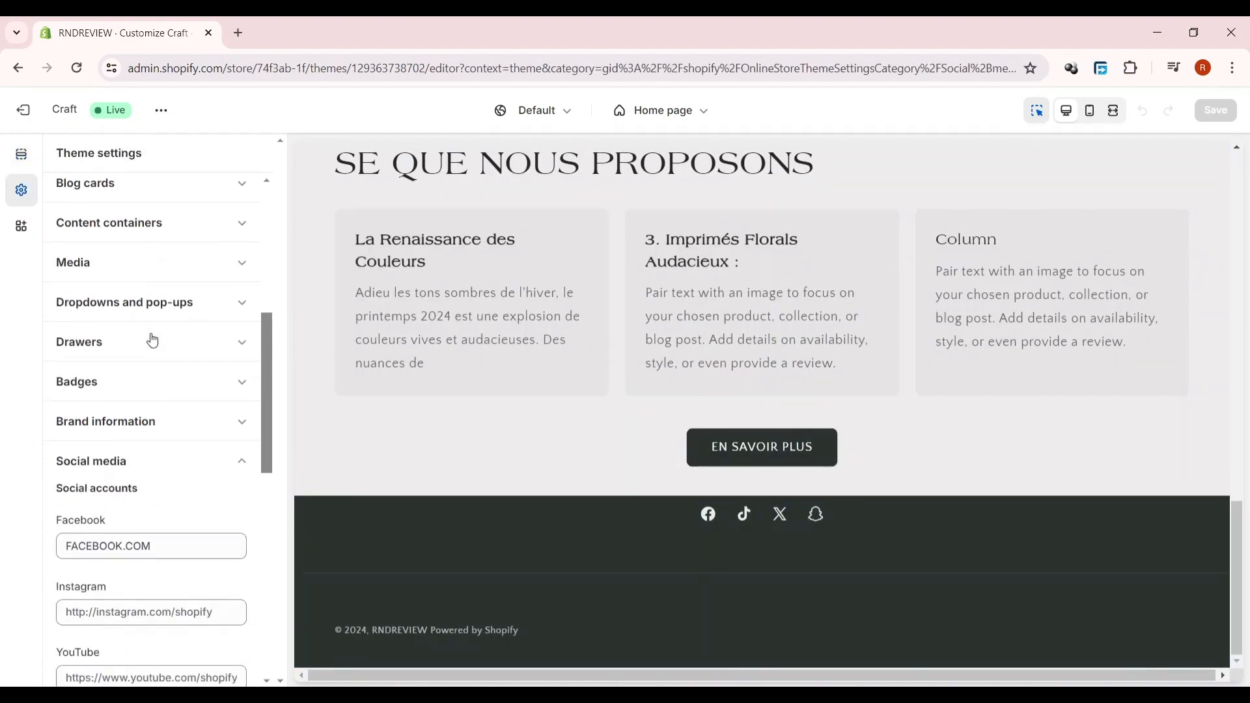
{"action": "left_click", "coordinate": [141, 467]}
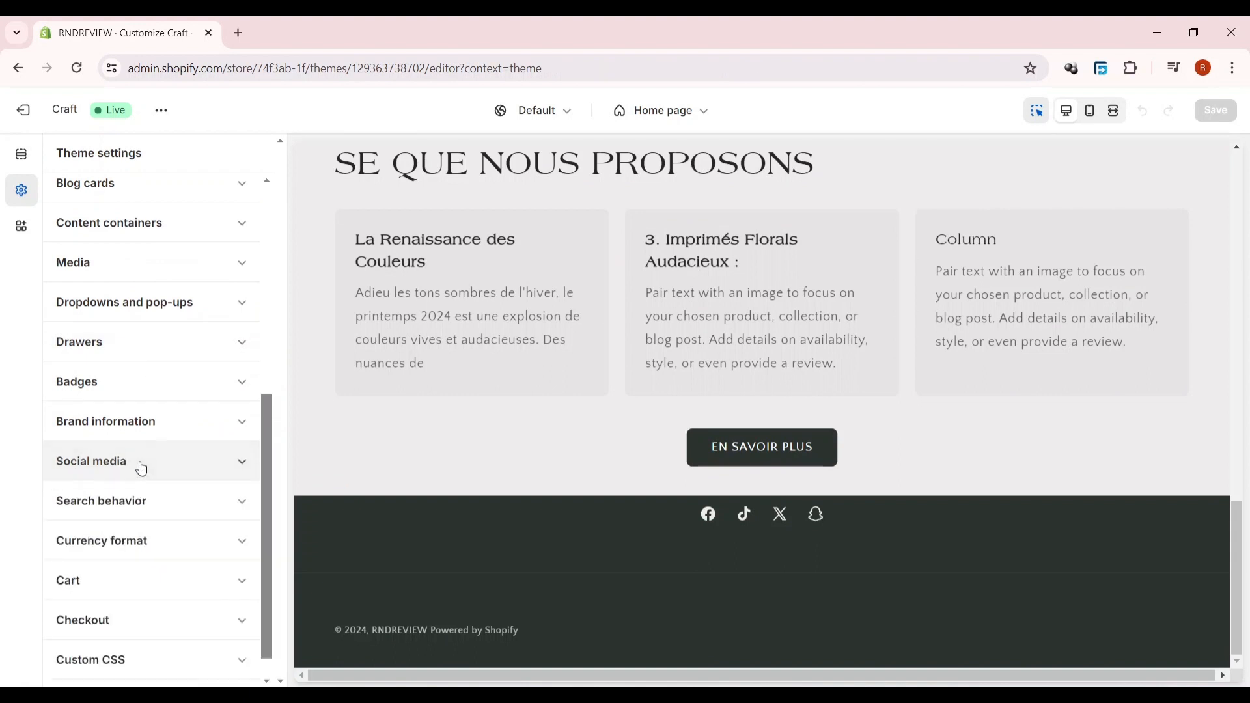
{"action": "left_click", "coordinate": [139, 466]}
{"action": "scroll", "coordinate": [180, 520], "scroll_direction": "down", "scroll_amount": 3}
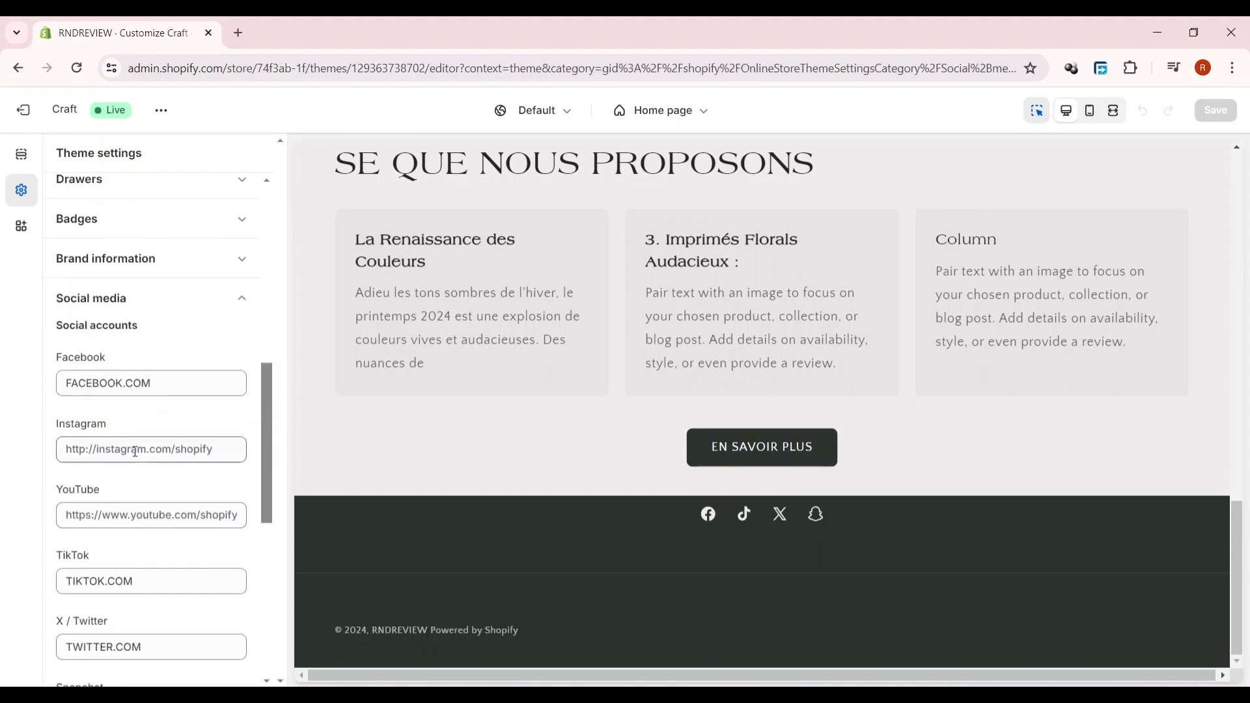
{"action": "scroll", "coordinate": [132, 525], "scroll_direction": "down", "scroll_amount": 3}
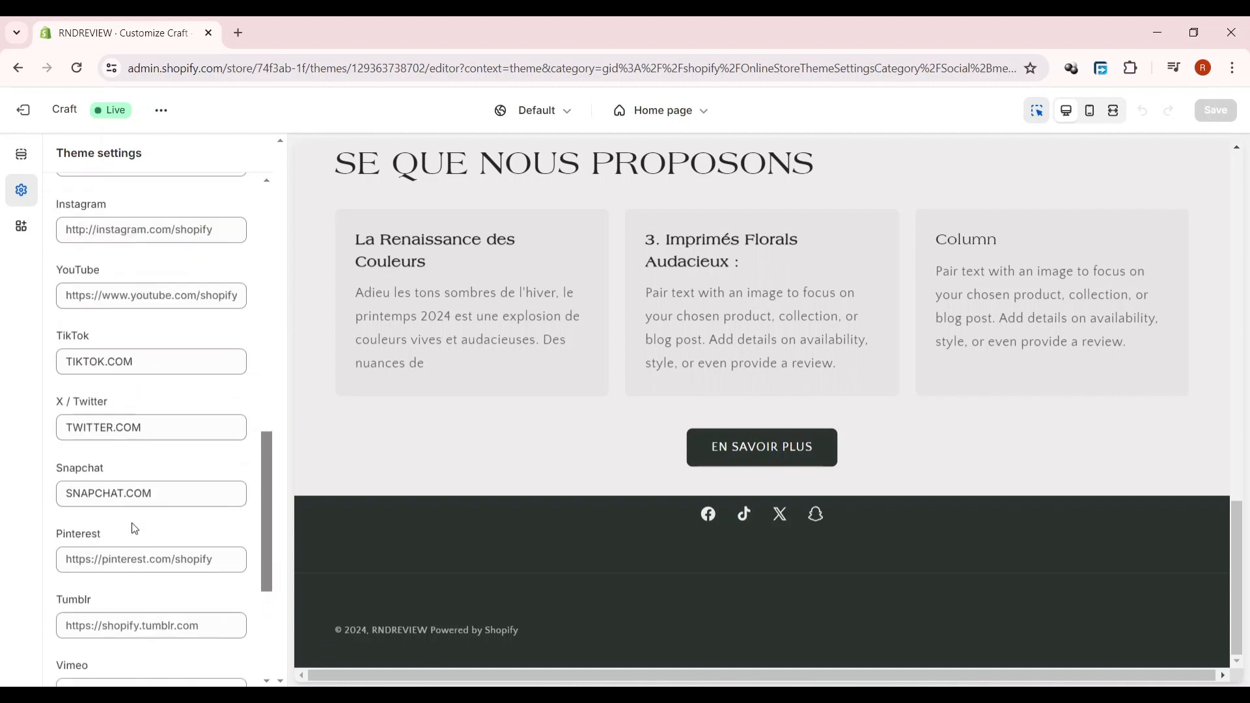
{"action": "scroll", "coordinate": [176, 485], "scroll_direction": "up", "scroll_amount": 1}
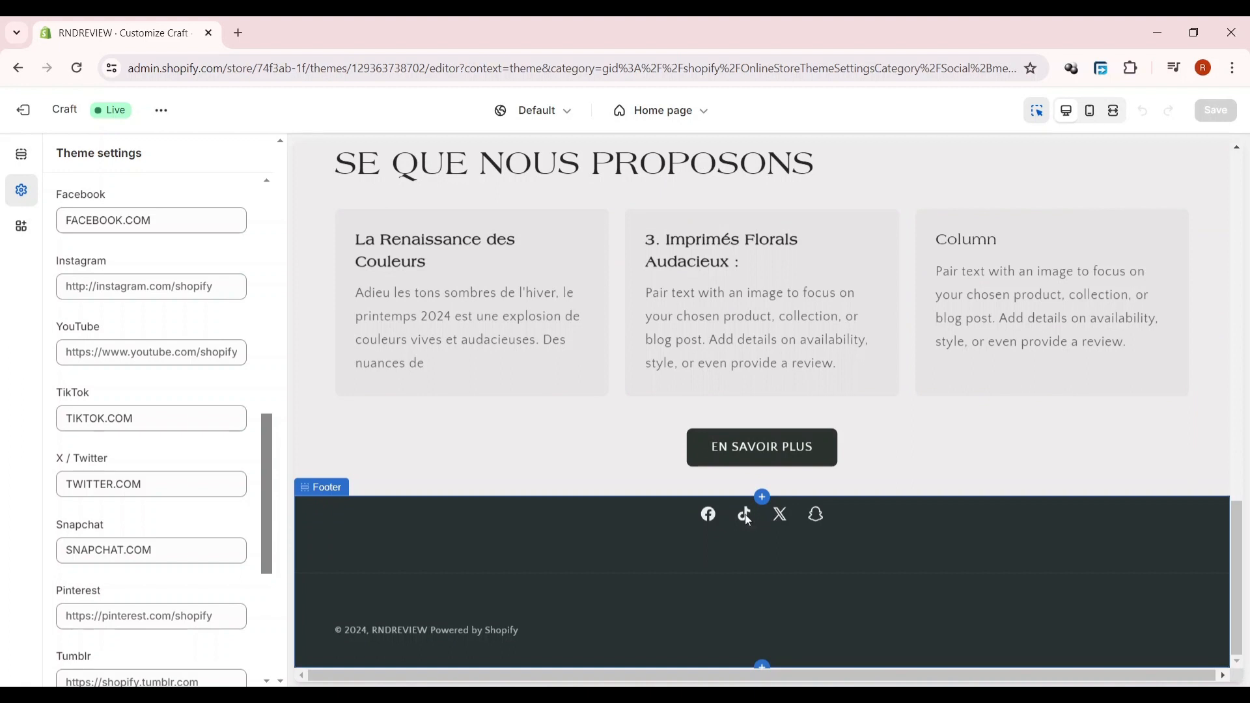
Bring the preview back to the upper home page and look through the home page's section list again.
{"action": "scroll", "coordinate": [763, 549], "scroll_direction": "up", "scroll_amount": 10}
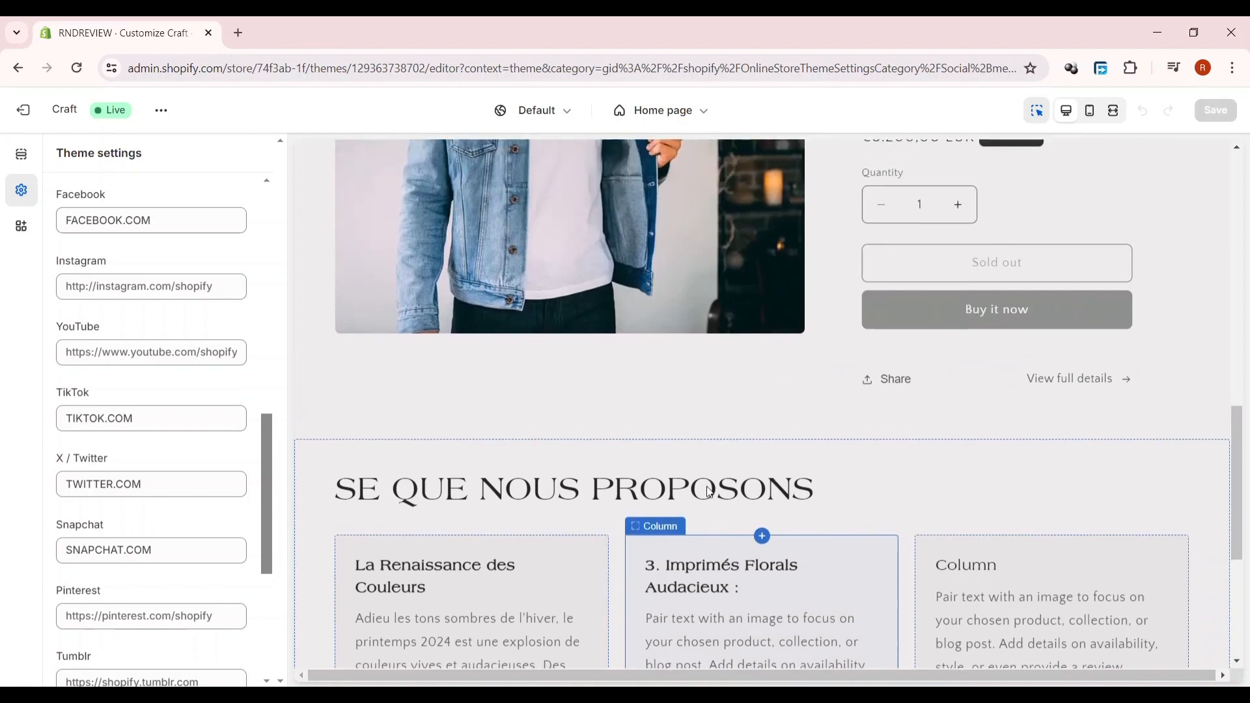
{"action": "scroll", "coordinate": [709, 490], "scroll_direction": "up", "scroll_amount": 10}
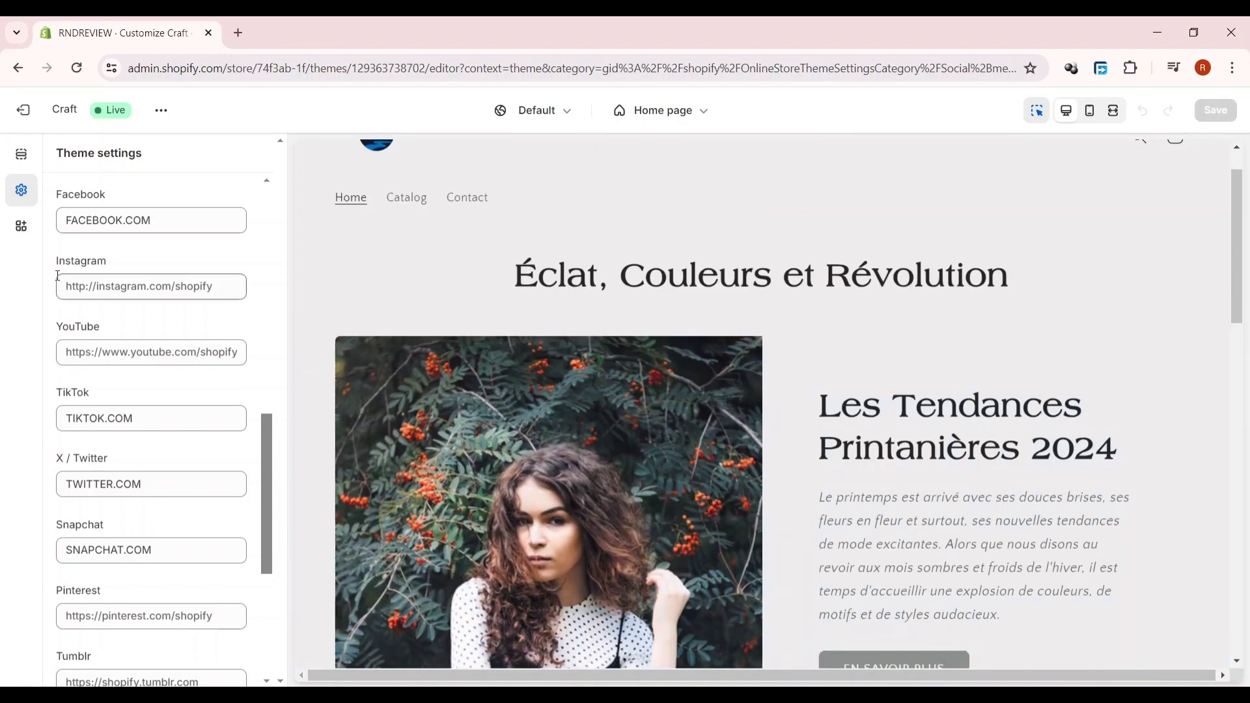
{"action": "left_click", "coordinate": [21, 154]}
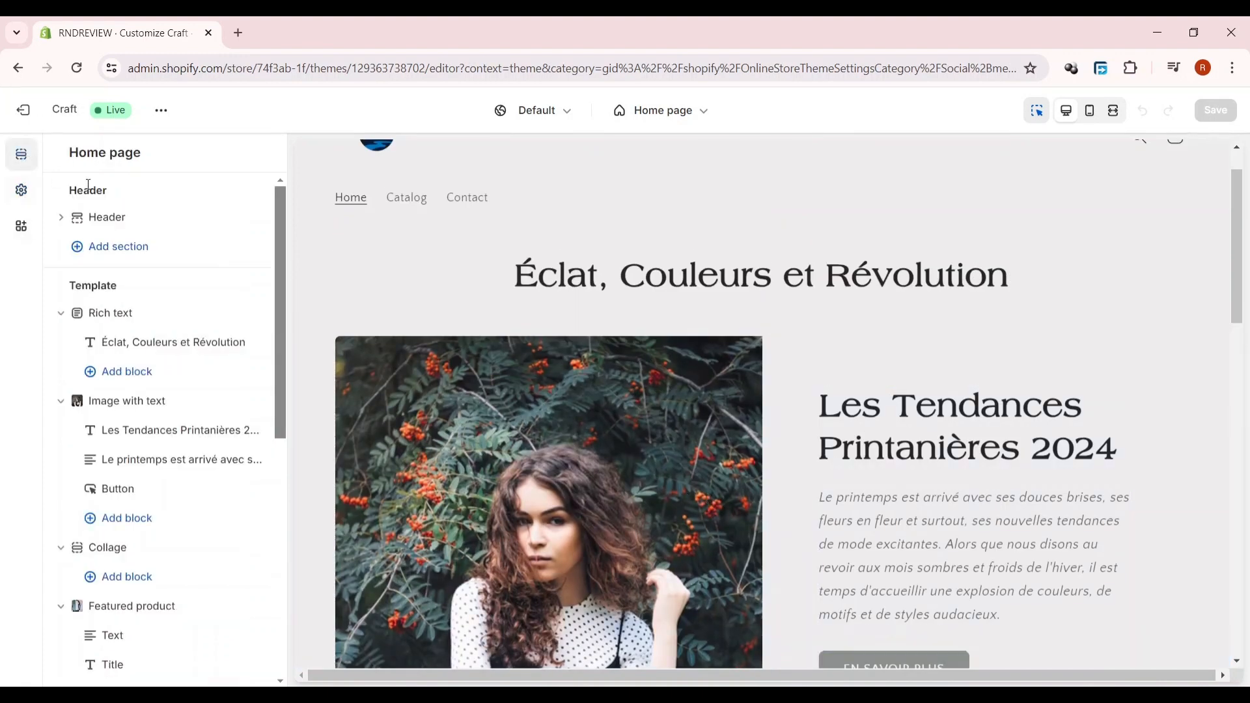
{"action": "scroll", "coordinate": [182, 544], "scroll_direction": "down", "scroll_amount": 5}
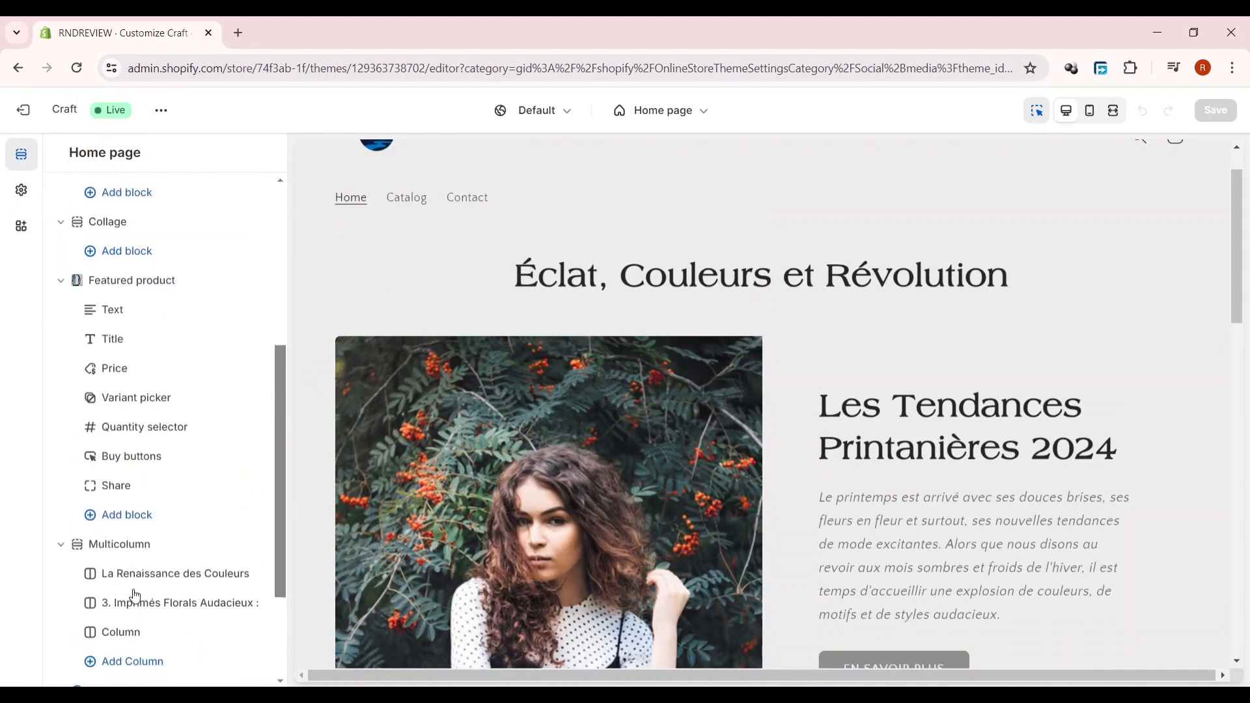
Review the home page's section list from the header to the footer alongside the corresponding parts of the store preview.
{"action": "scroll", "coordinate": [156, 547], "scroll_direction": "down", "scroll_amount": 2}
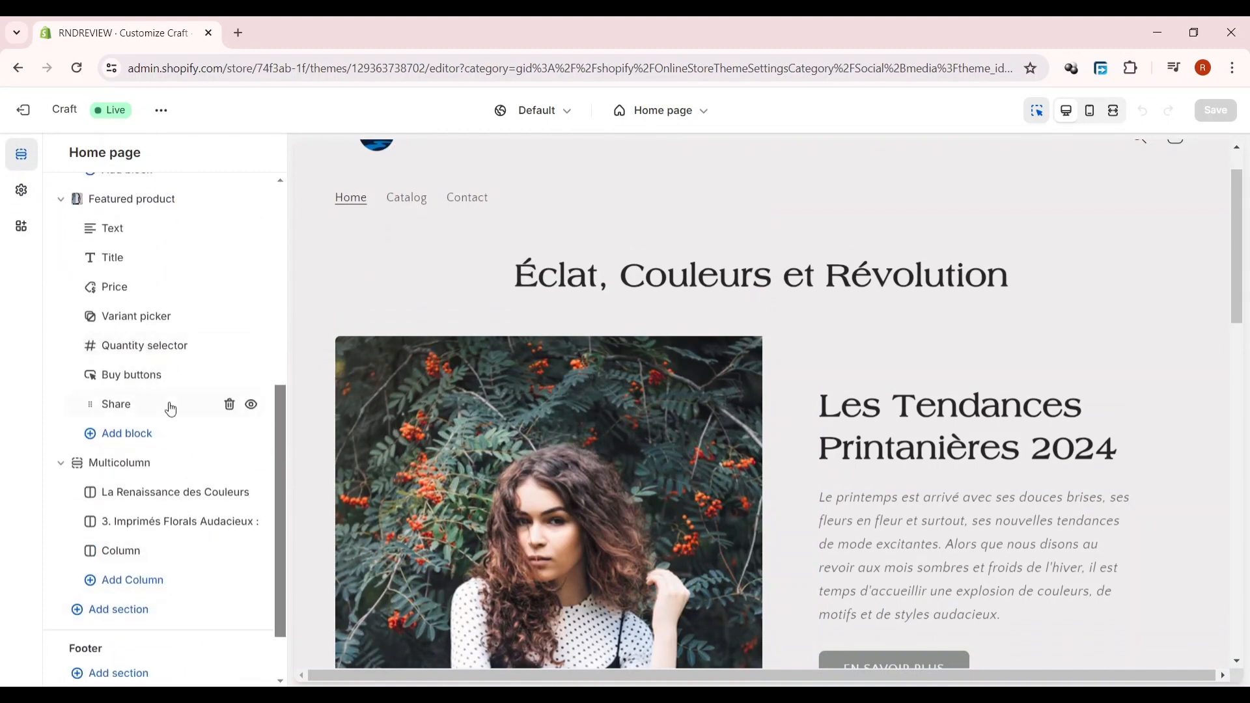
{"action": "scroll", "coordinate": [167, 416], "scroll_direction": "up", "scroll_amount": 8}
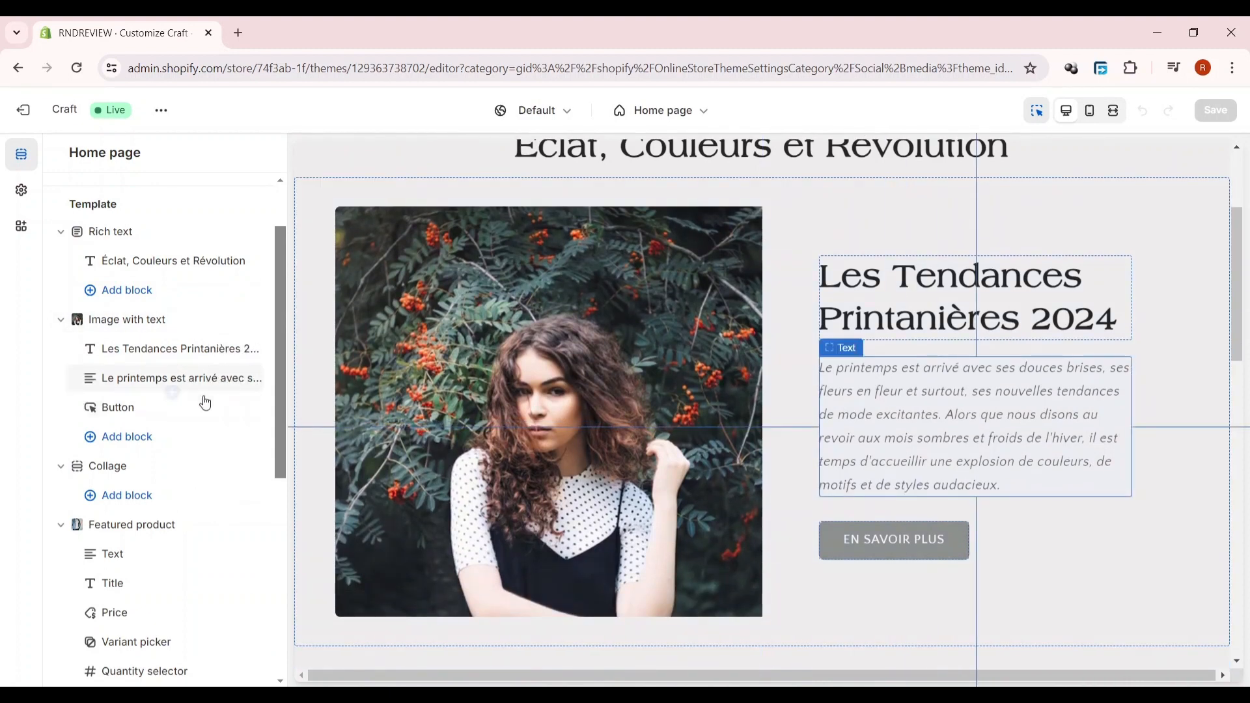
{"action": "scroll", "coordinate": [167, 480], "scroll_direction": "down", "scroll_amount": 1}
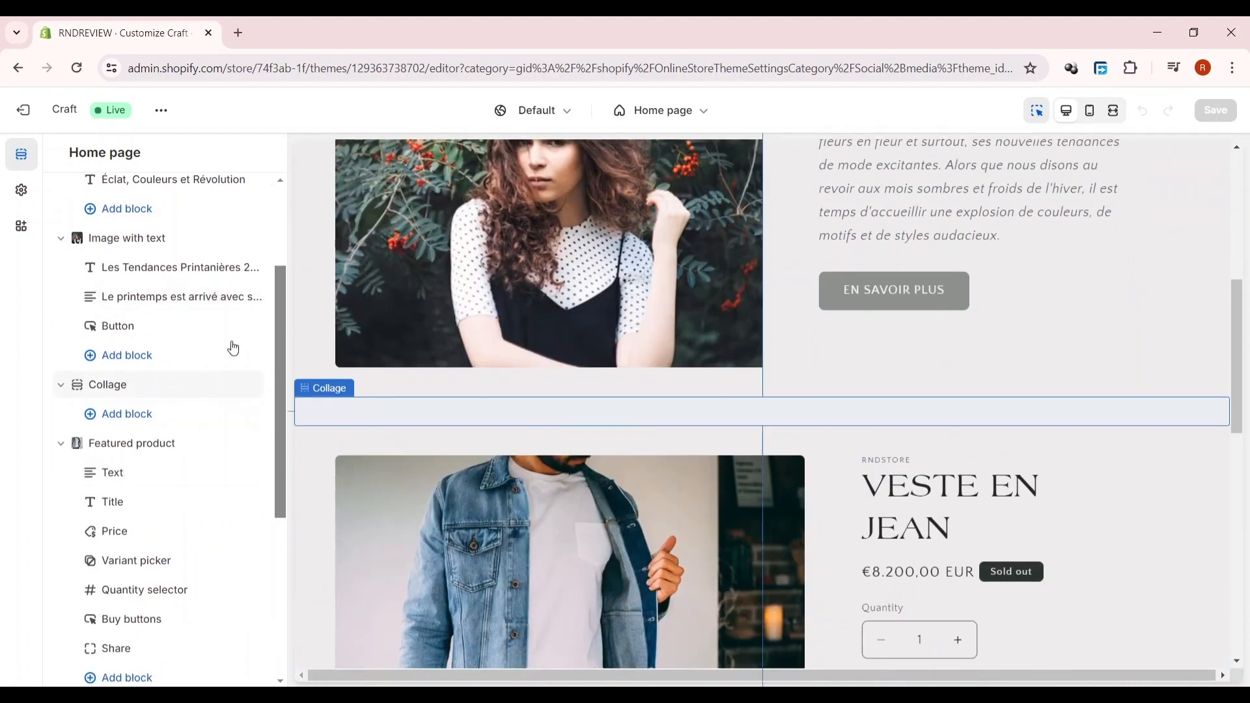
{"action": "scroll", "coordinate": [232, 349], "scroll_direction": "up", "scroll_amount": 1}
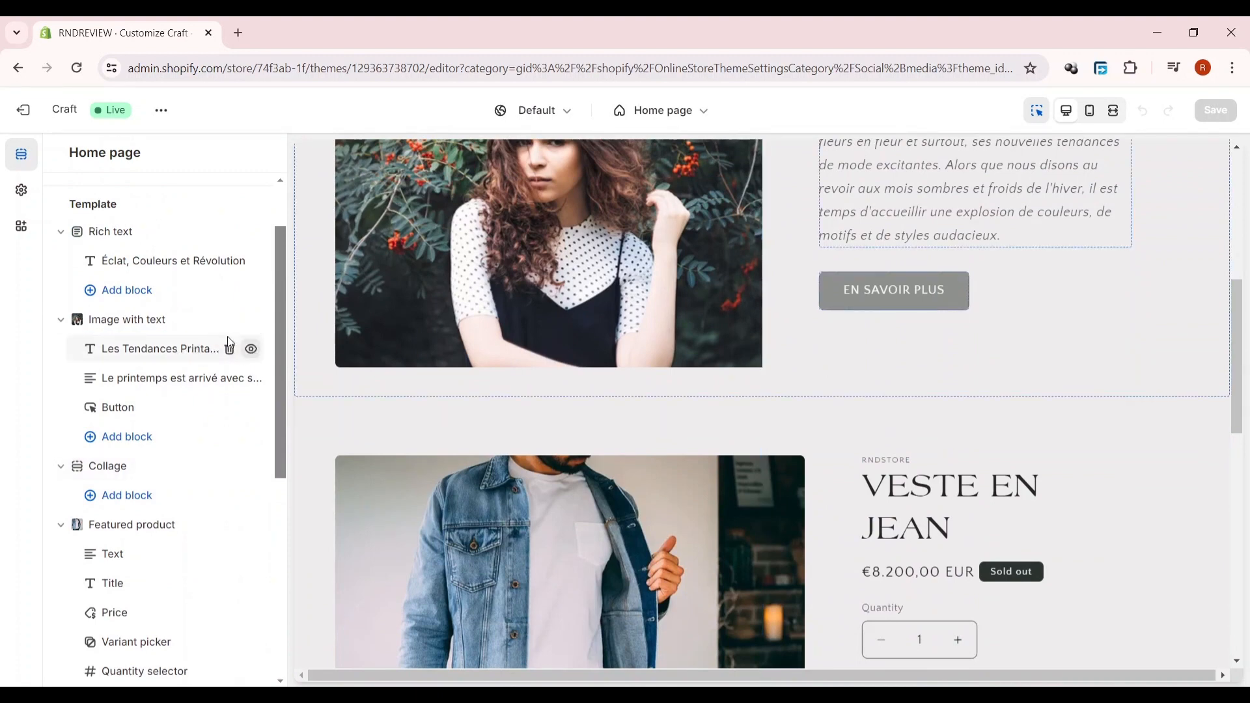
{"action": "scroll", "coordinate": [162, 321], "scroll_direction": "up", "scroll_amount": 3}
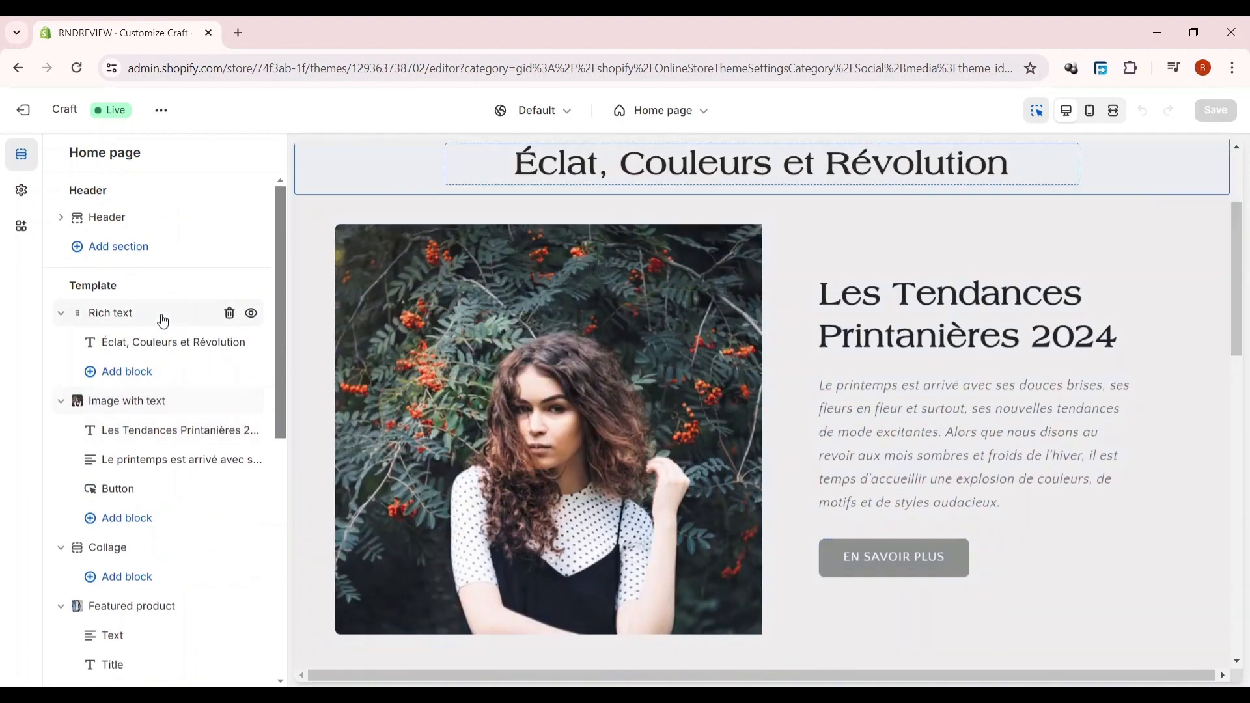
{"action": "scroll", "coordinate": [163, 320], "scroll_direction": "down", "scroll_amount": 7}
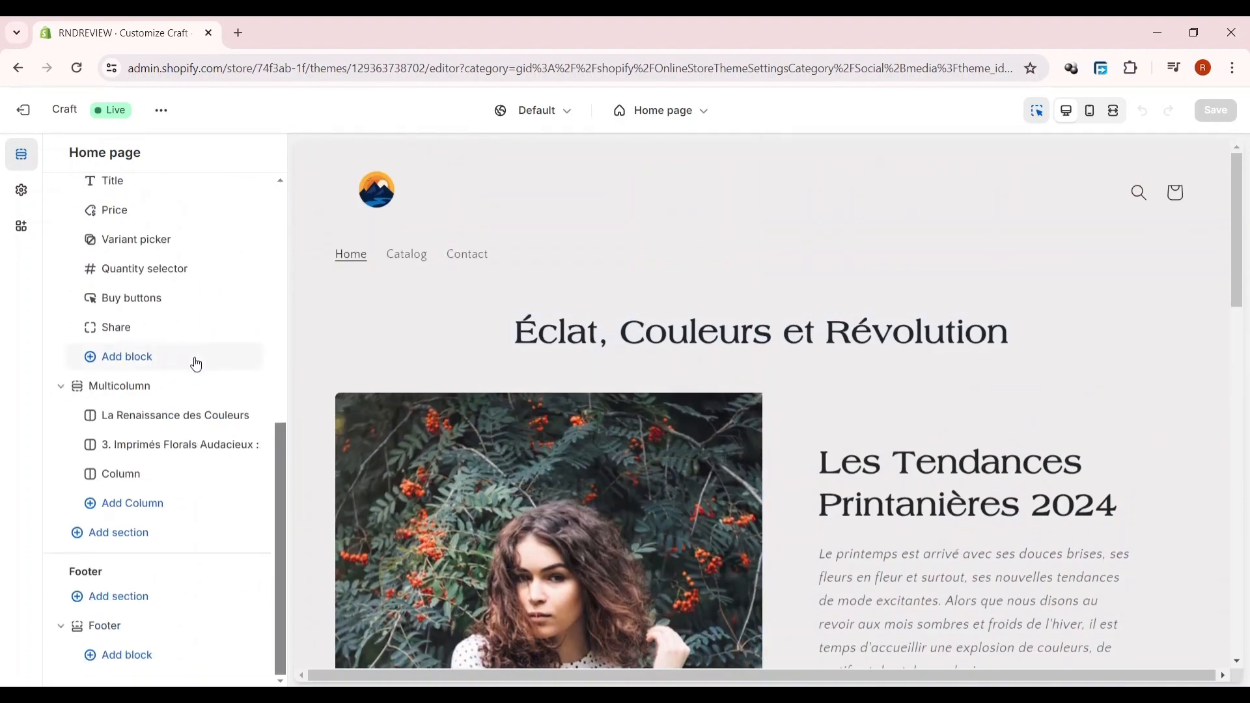
{"action": "scroll", "coordinate": [162, 390], "scroll_direction": "up", "scroll_amount": 5}
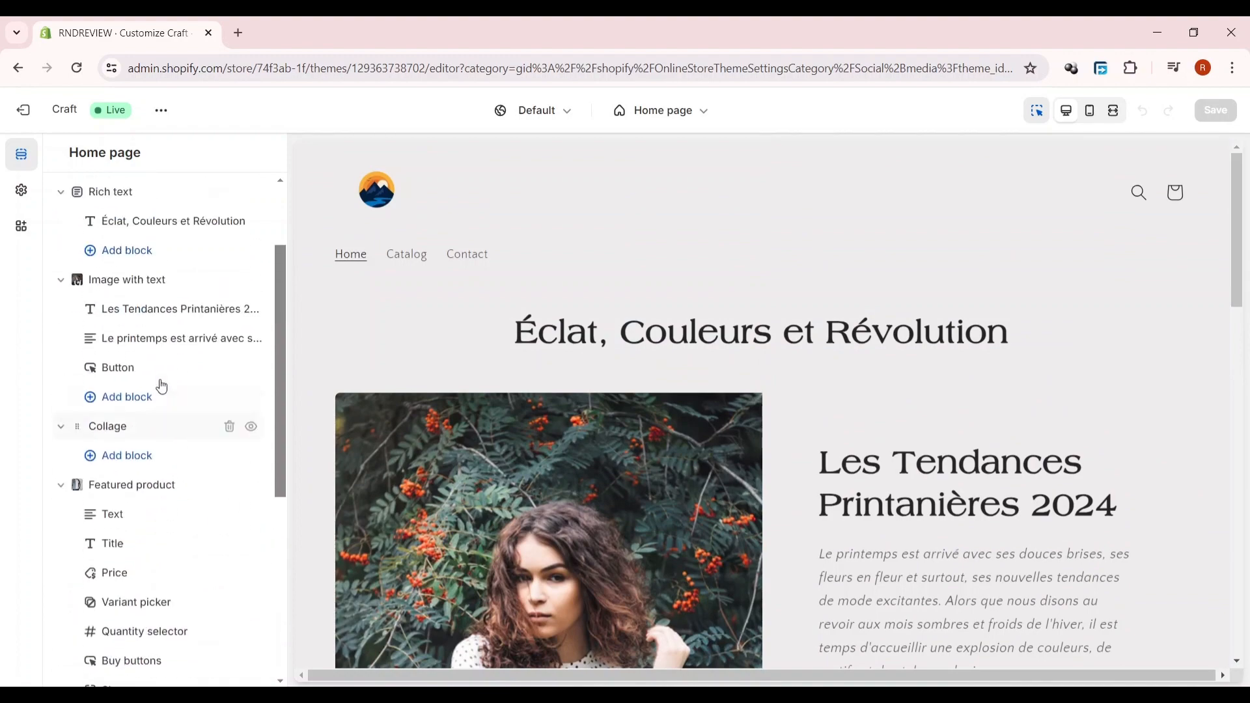
{"action": "scroll", "coordinate": [162, 386], "scroll_direction": "up", "scroll_amount": 2}
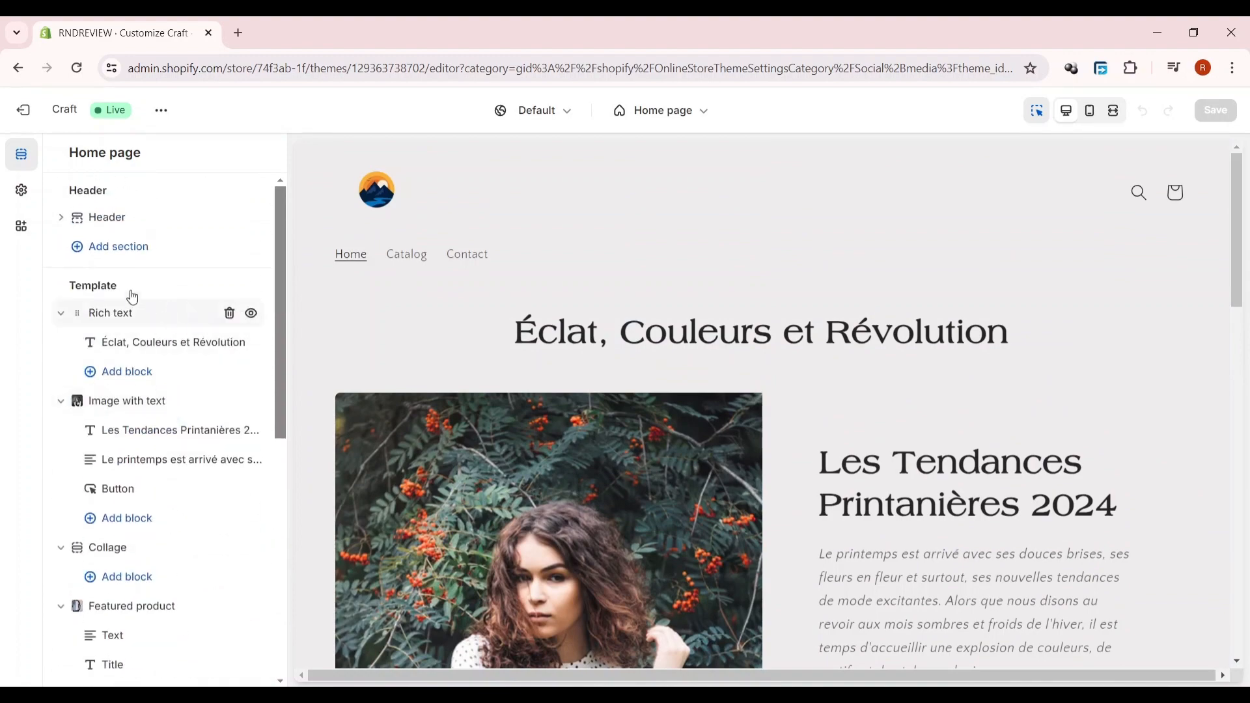
{"action": "scroll", "coordinate": [132, 297], "scroll_direction": "down", "scroll_amount": 6}
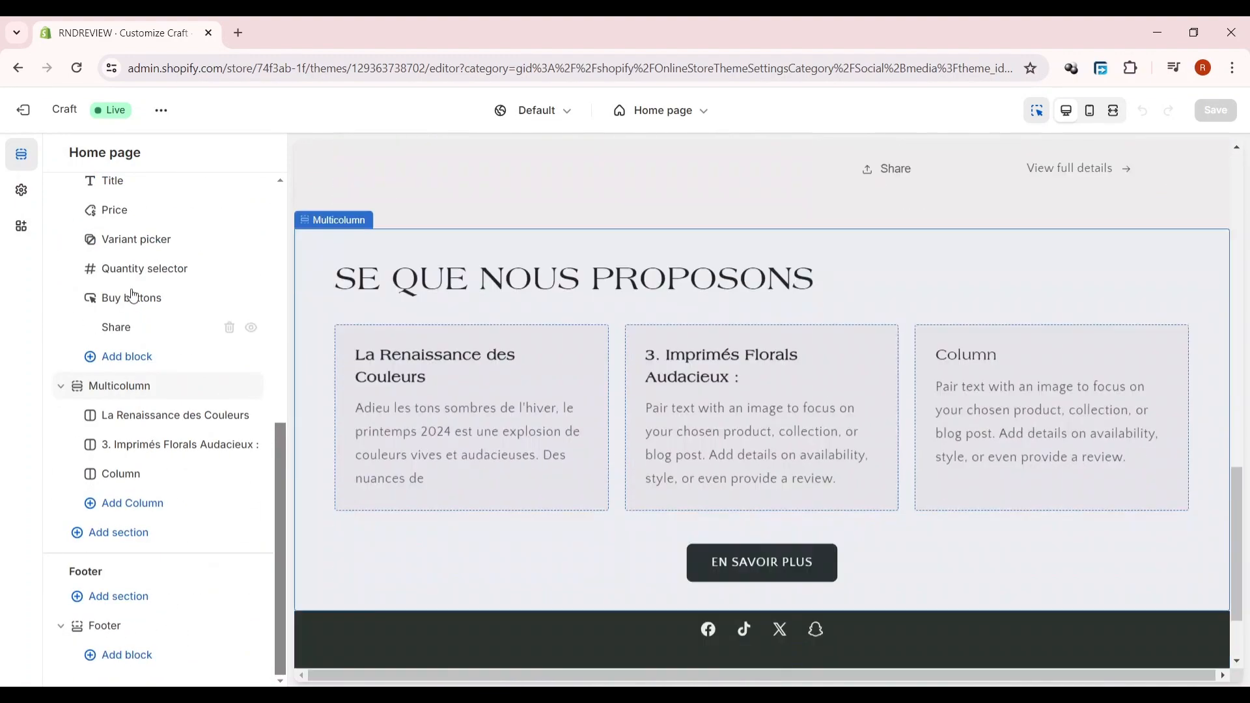
{"action": "scroll", "coordinate": [569, 246], "scroll_direction": "up", "scroll_amount": 10}
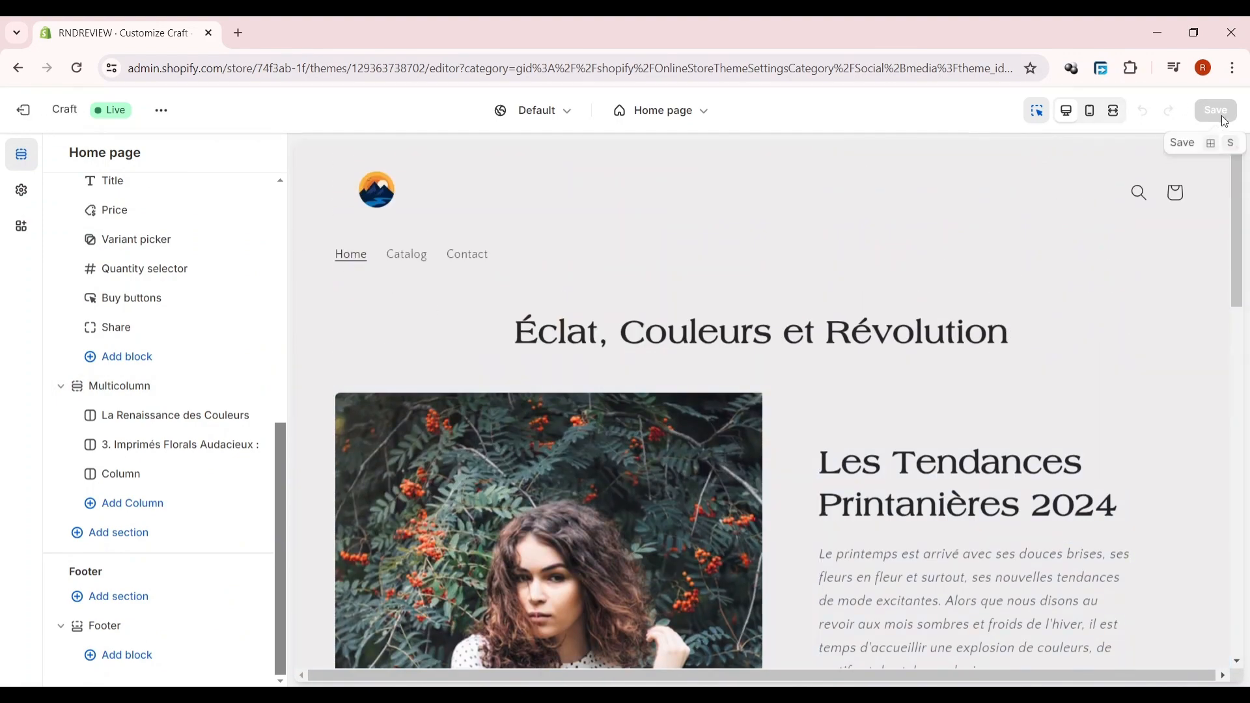
Leave the theme editor and start a new product titled "smartphone" from the store's product list.
{"action": "left_click", "coordinate": [39, 115]}
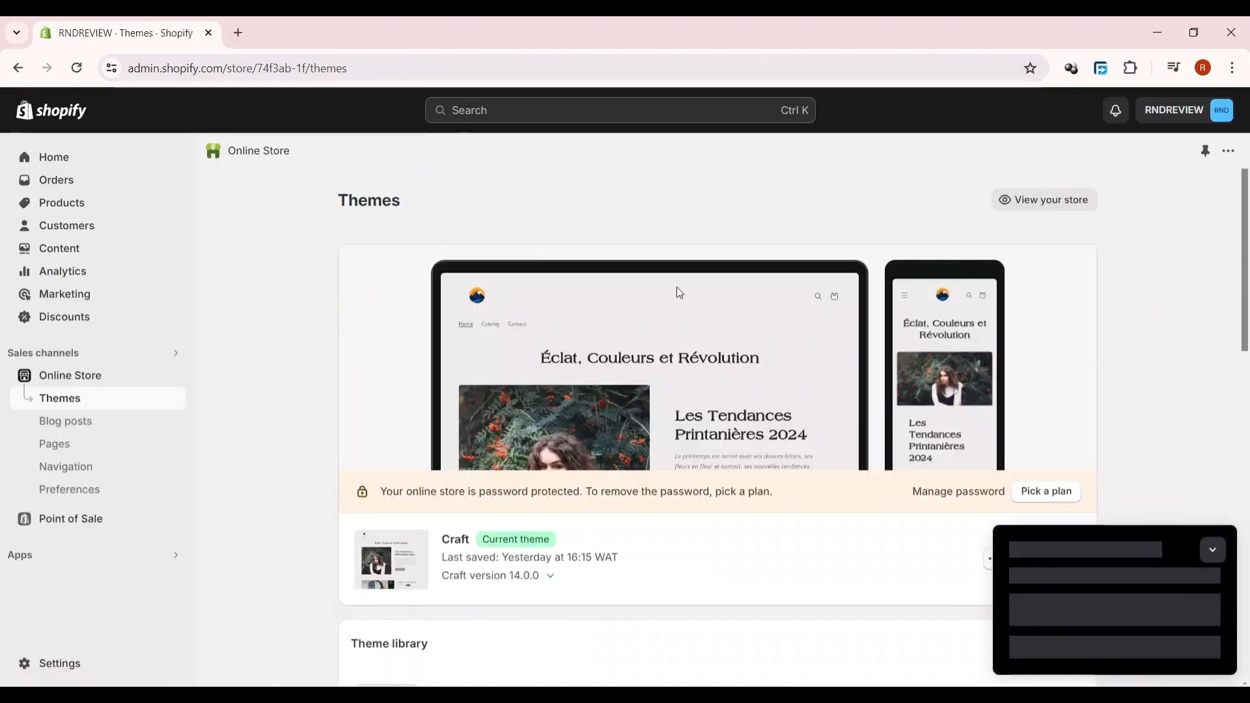
{"action": "left_click", "coordinate": [76, 205]}
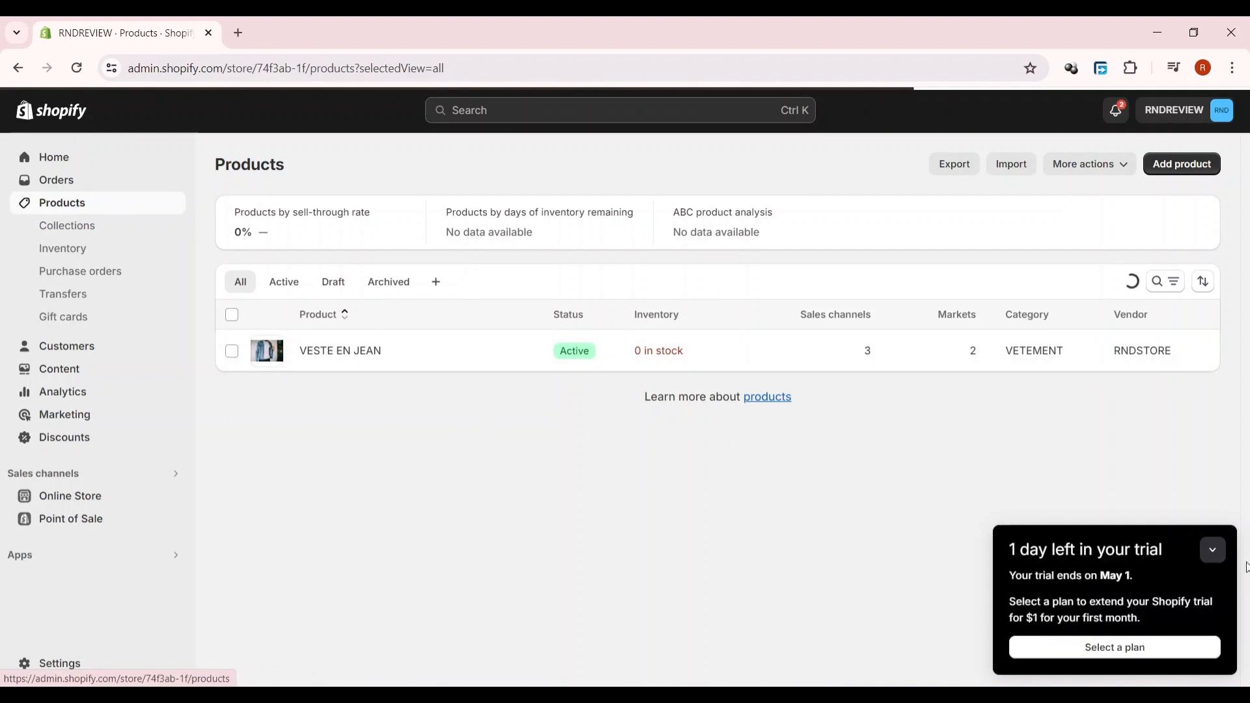
{"action": "left_click", "coordinate": [1213, 553]}
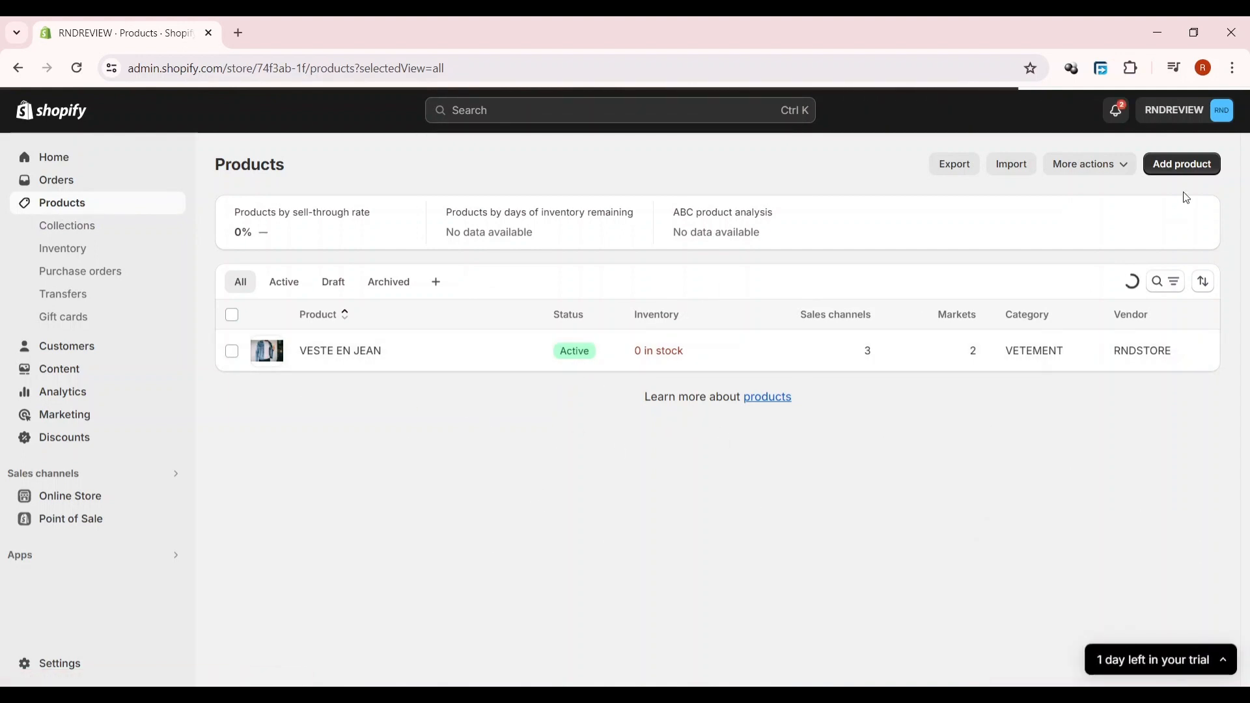
{"action": "left_click", "coordinate": [1181, 167]}
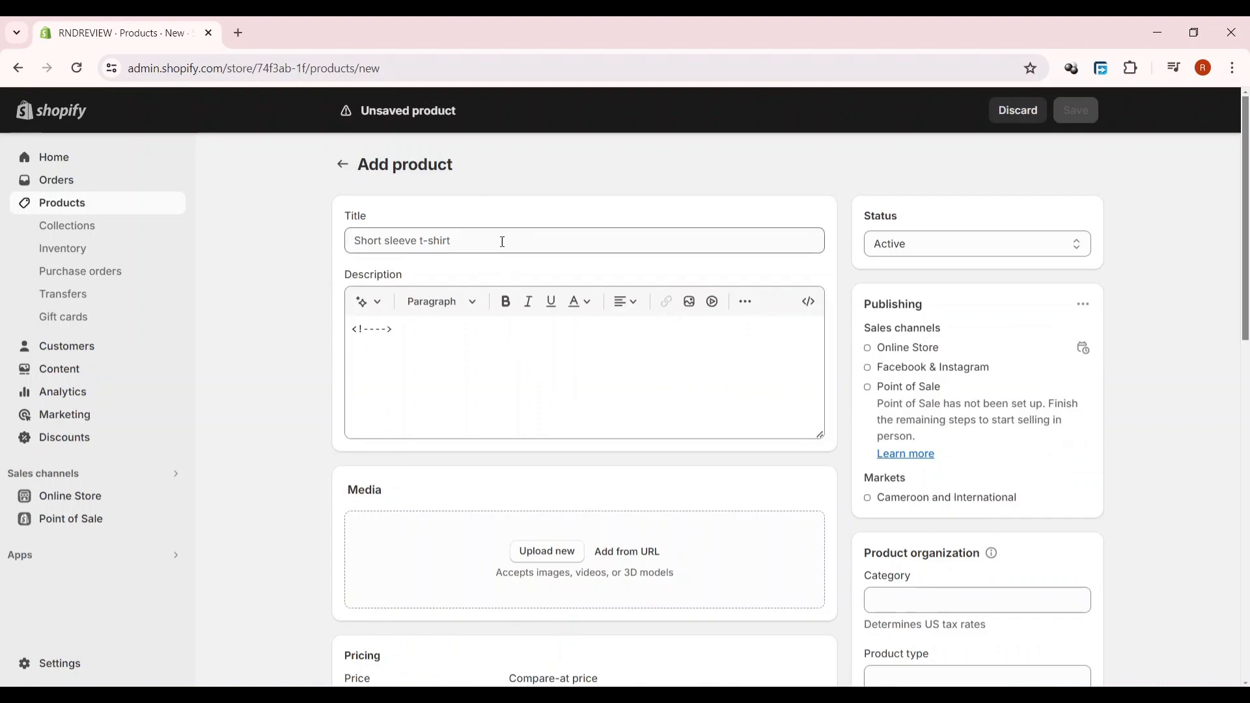
{"action": "left_click", "coordinate": [502, 240]}
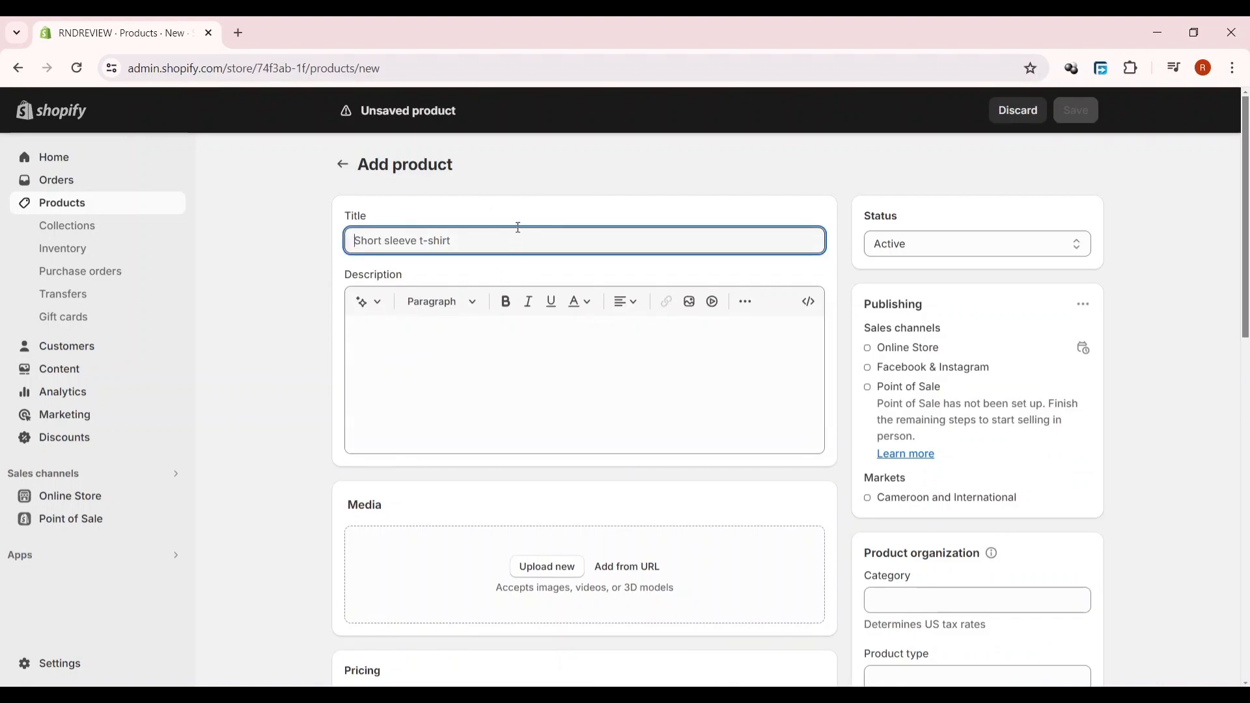
{"action": "type", "text": "smartphone"}
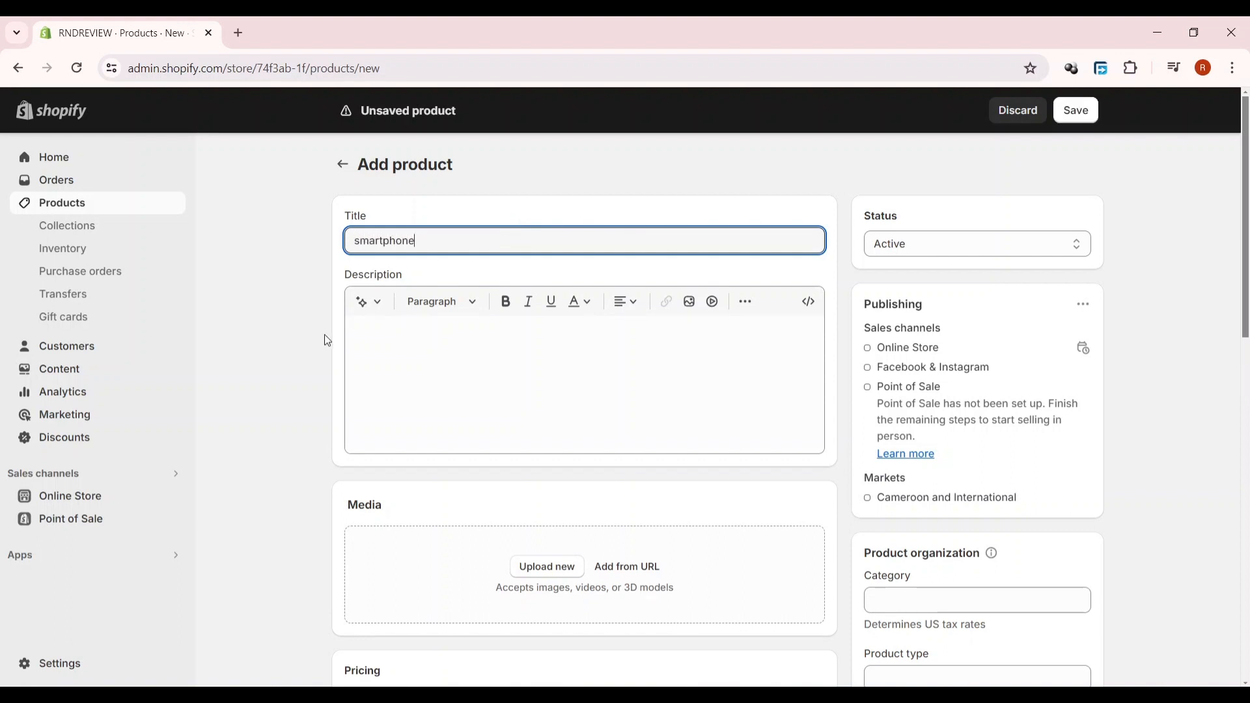
Paste the copied text beginning "Adieu les tons sombres de l'hiver" as the product description and make "sombres de l'hiver" bold.
{"action": "left_click", "coordinate": [482, 391]}
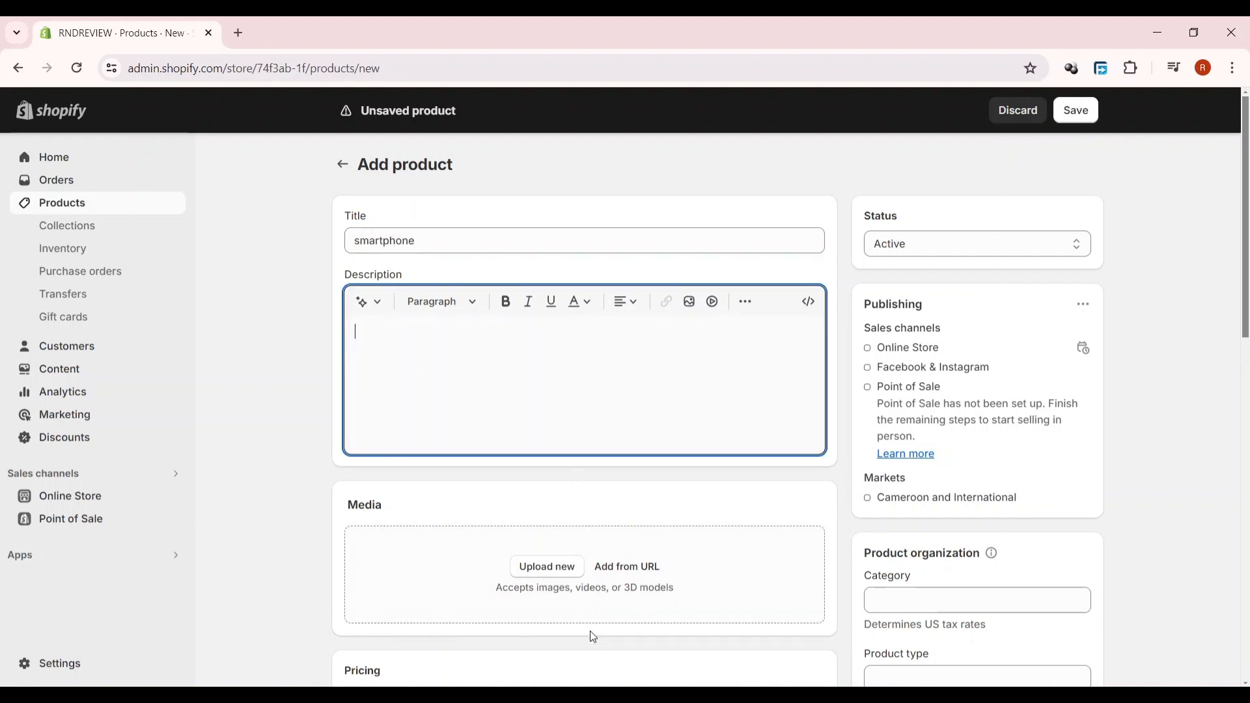
{"action": "right_click", "coordinate": [557, 344]}
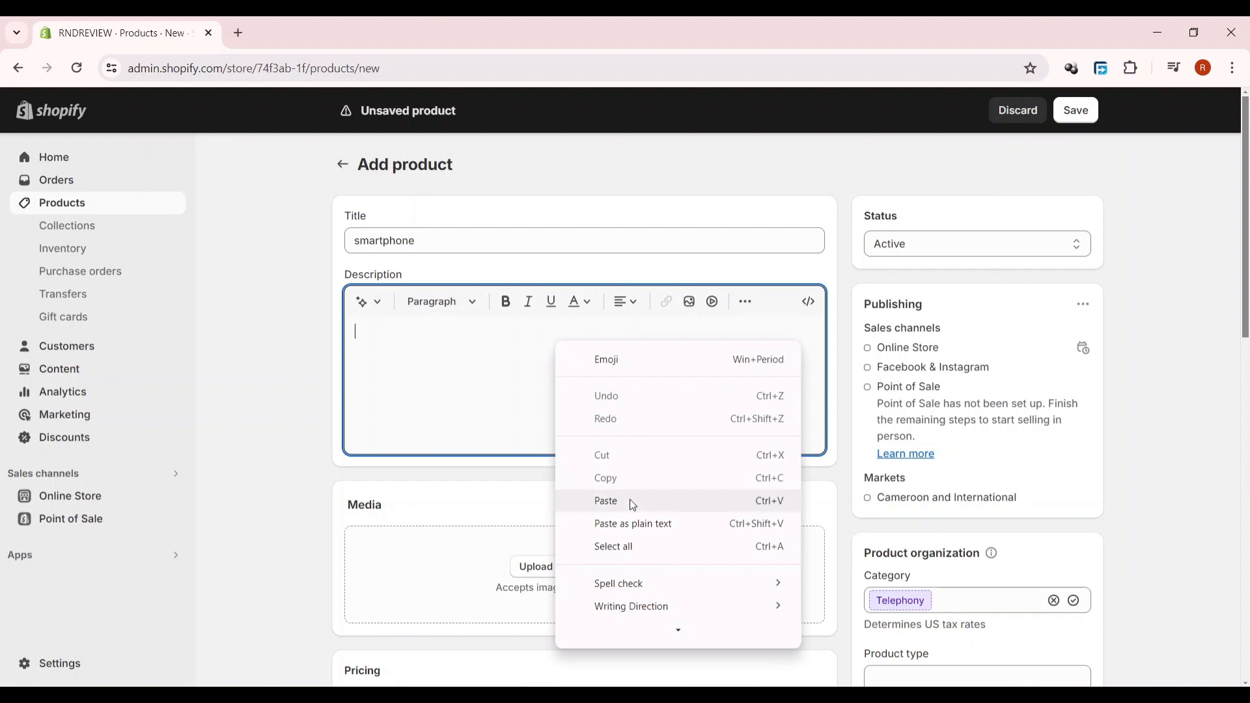
{"action": "left_click", "coordinate": [632, 505]}
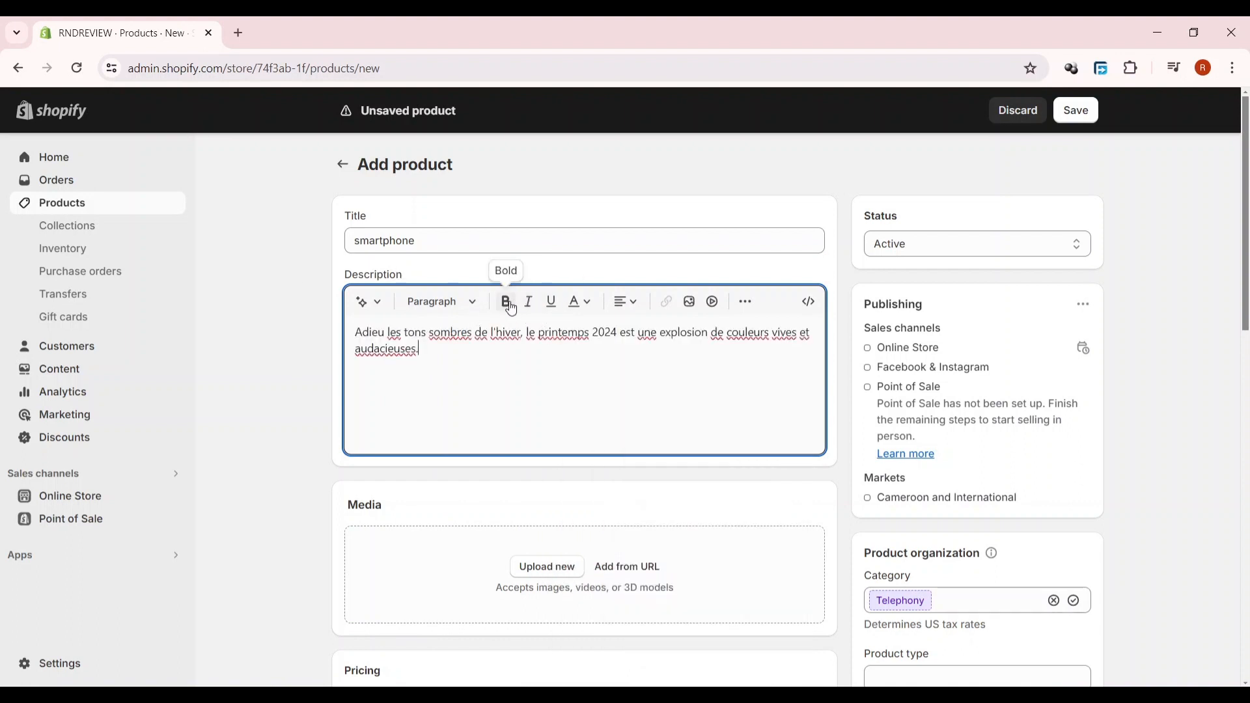
{"action": "left_click_drag", "start_coordinate": [432, 337], "coordinate": [525, 333]}
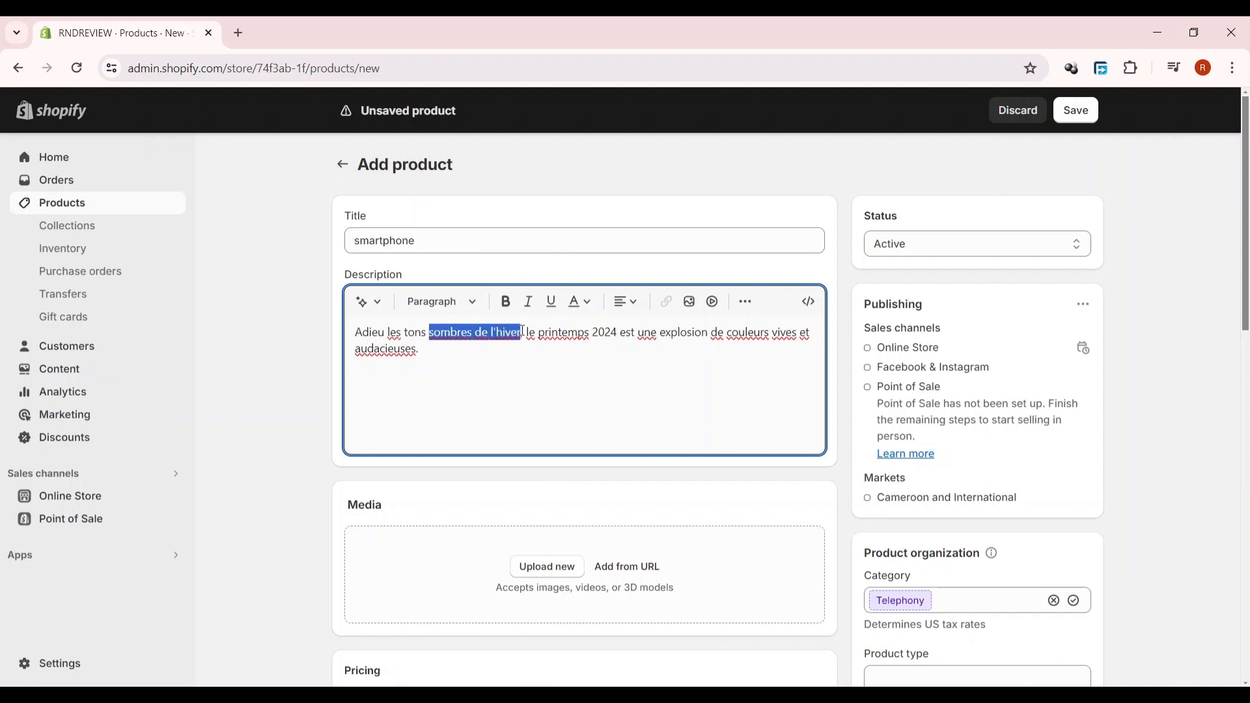
{"action": "left_click", "coordinate": [506, 301]}
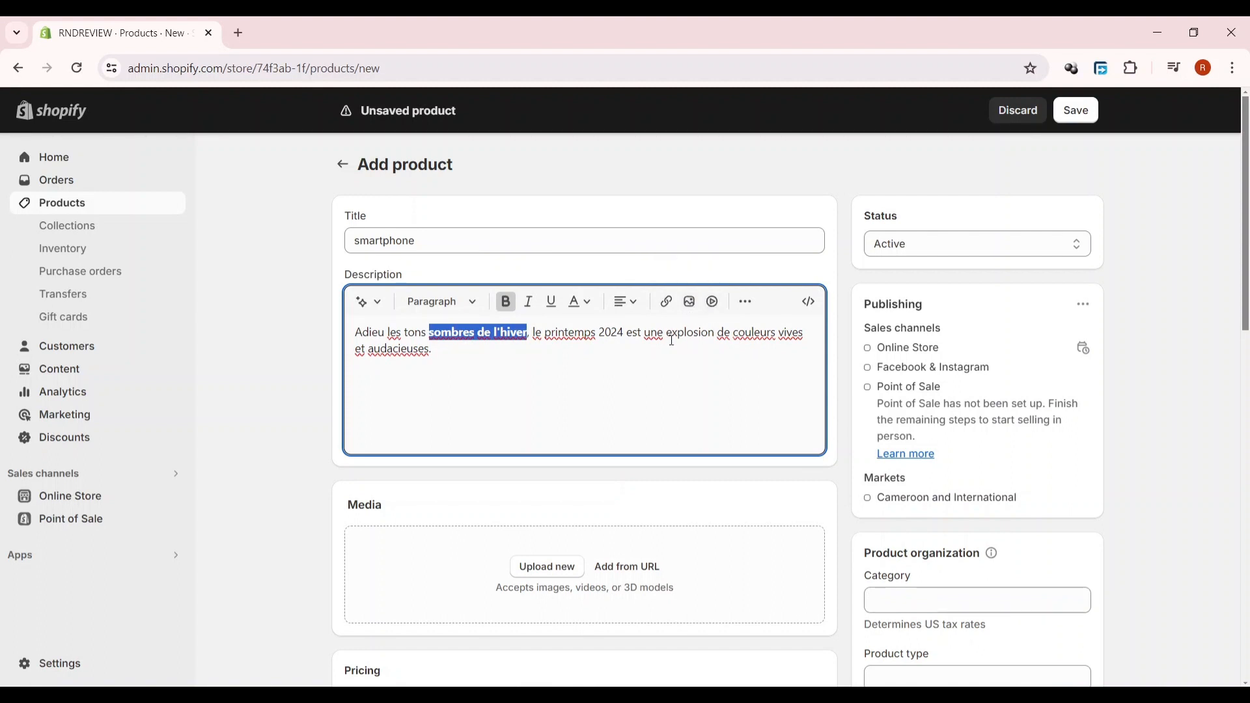
Upload the file androidphones-2048px-4861 from the Téléchargements folder as the product's media.
{"action": "scroll", "coordinate": [582, 415], "scroll_direction": "down", "scroll_amount": 1}
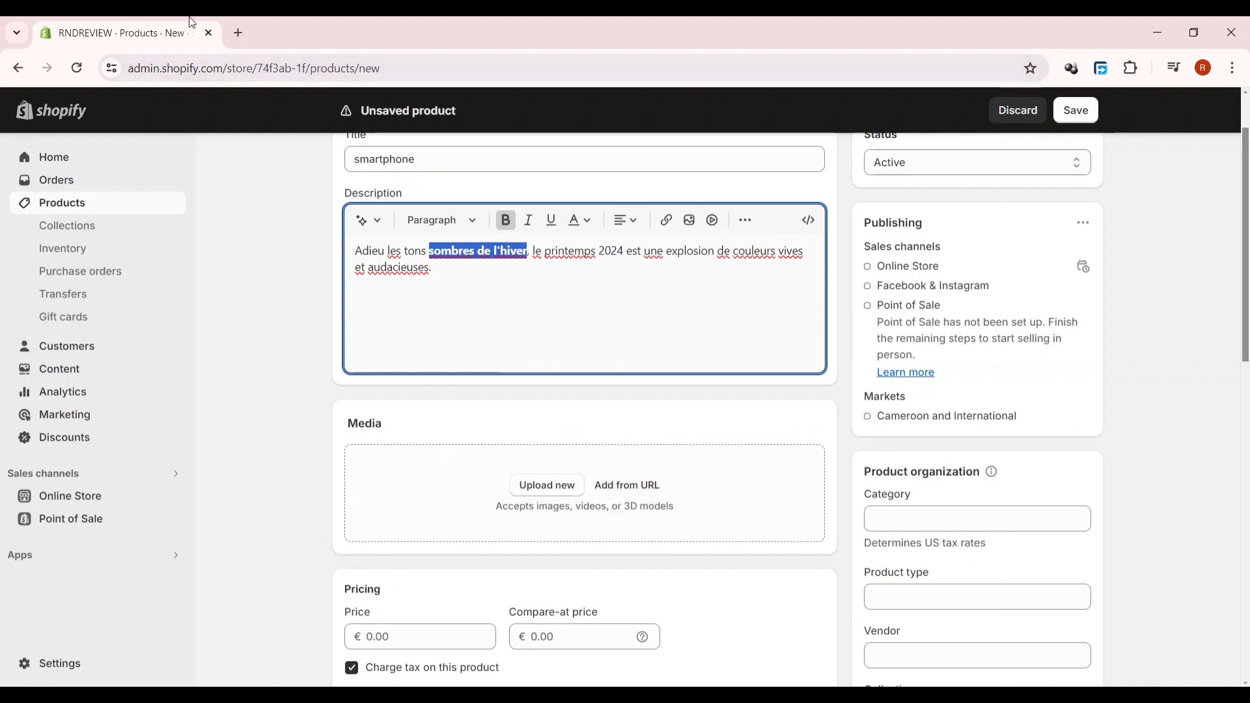
{"action": "left_click", "coordinate": [544, 487]}
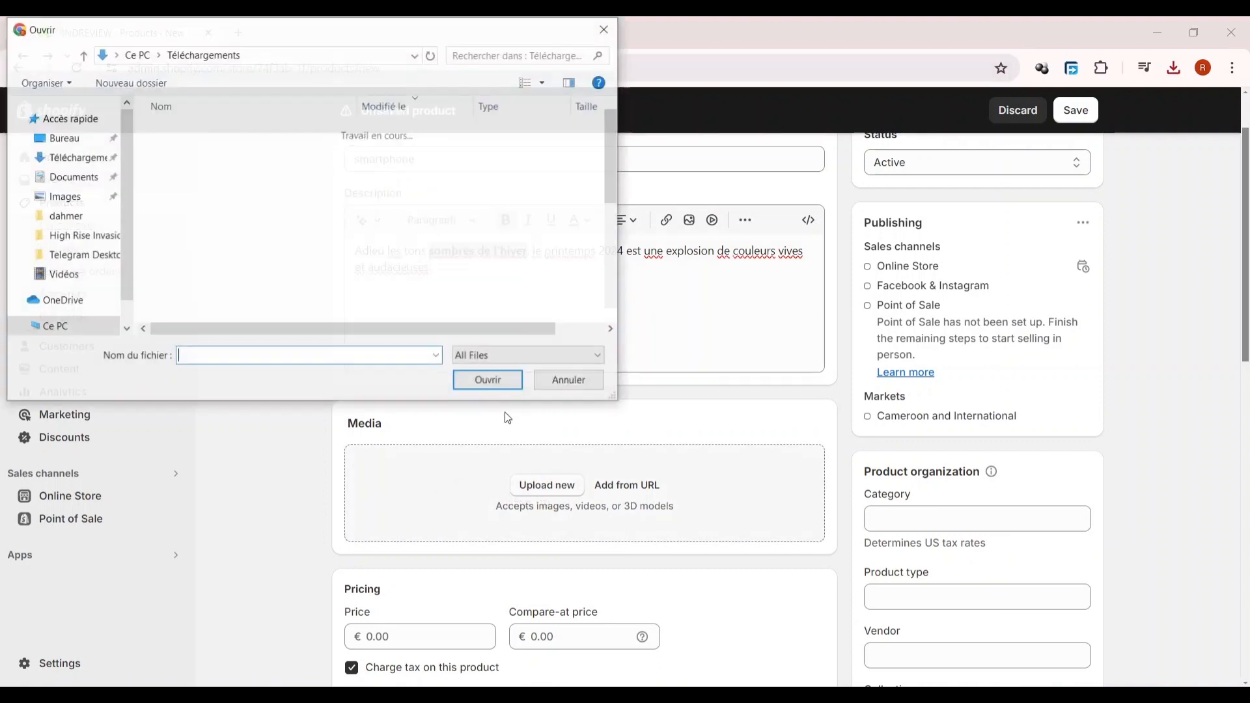
{"action": "left_click", "coordinate": [229, 152]}
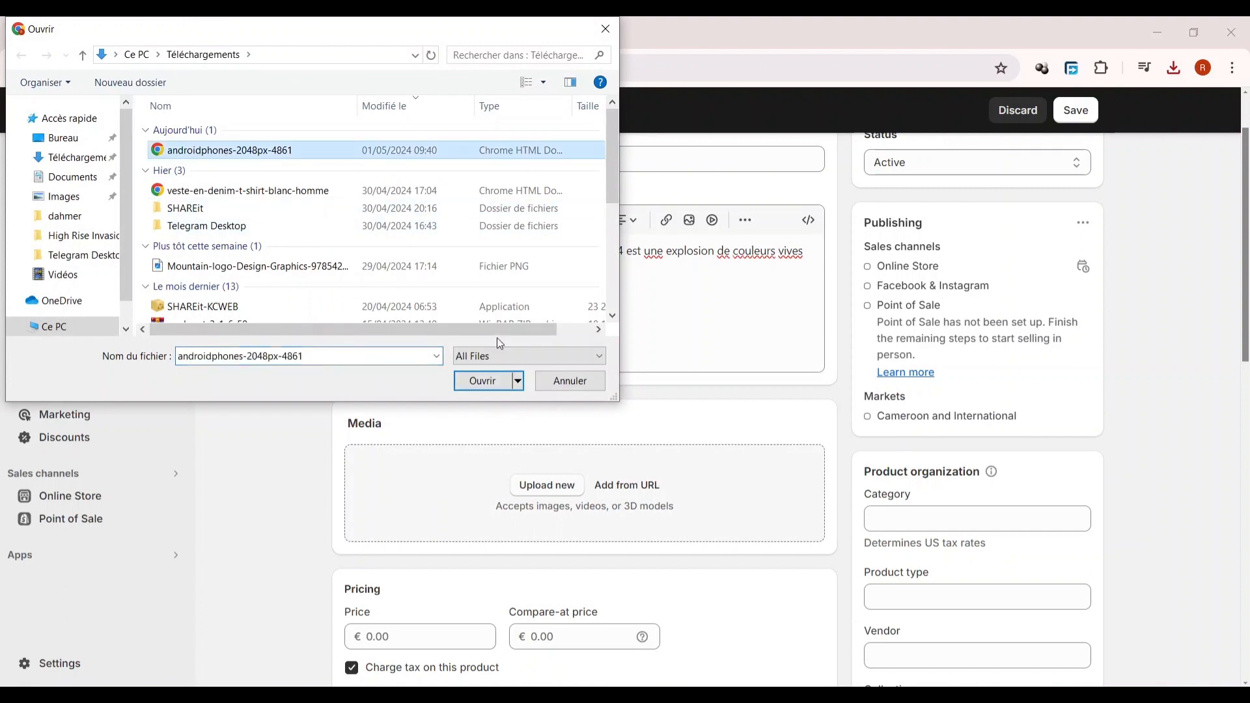
{"action": "left_click", "coordinate": [485, 380]}
Set the product's price to €500 and its cost per item to €200.
{"action": "scroll", "coordinate": [586, 435], "scroll_direction": "down", "scroll_amount": 3}
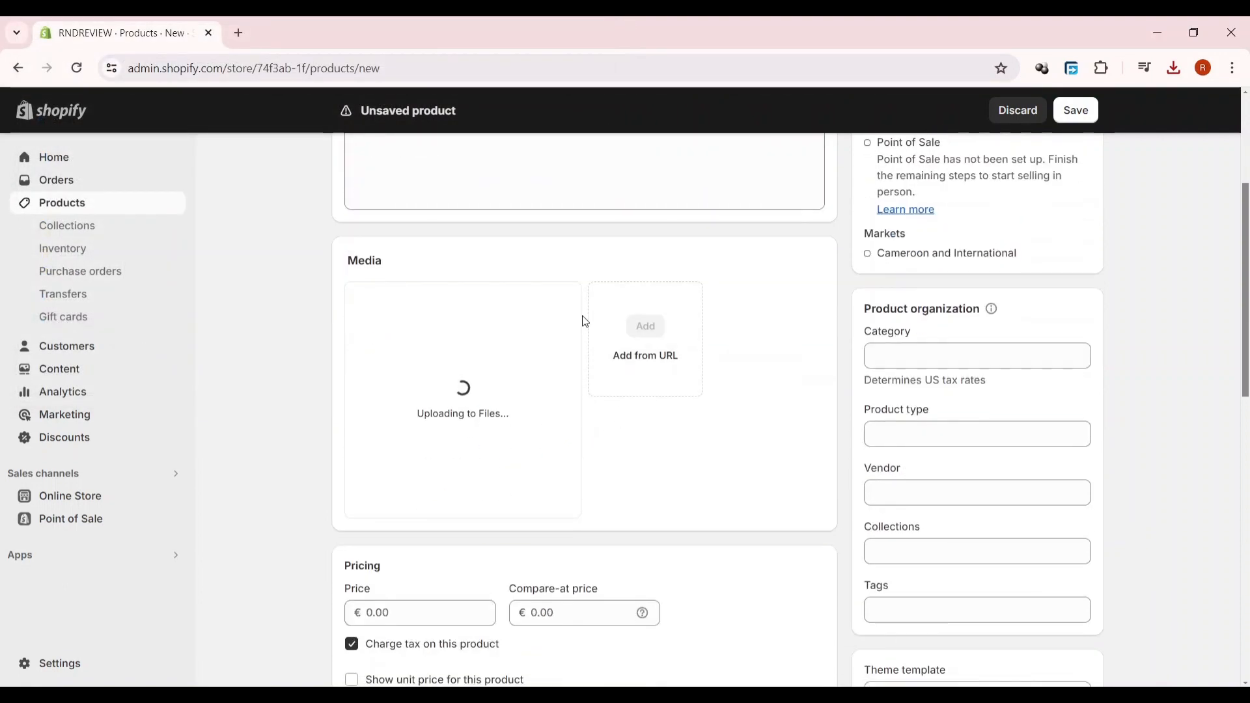
{"action": "scroll", "coordinate": [578, 346], "scroll_direction": "down", "scroll_amount": 5}
{"action": "left_click", "coordinate": [466, 365]}
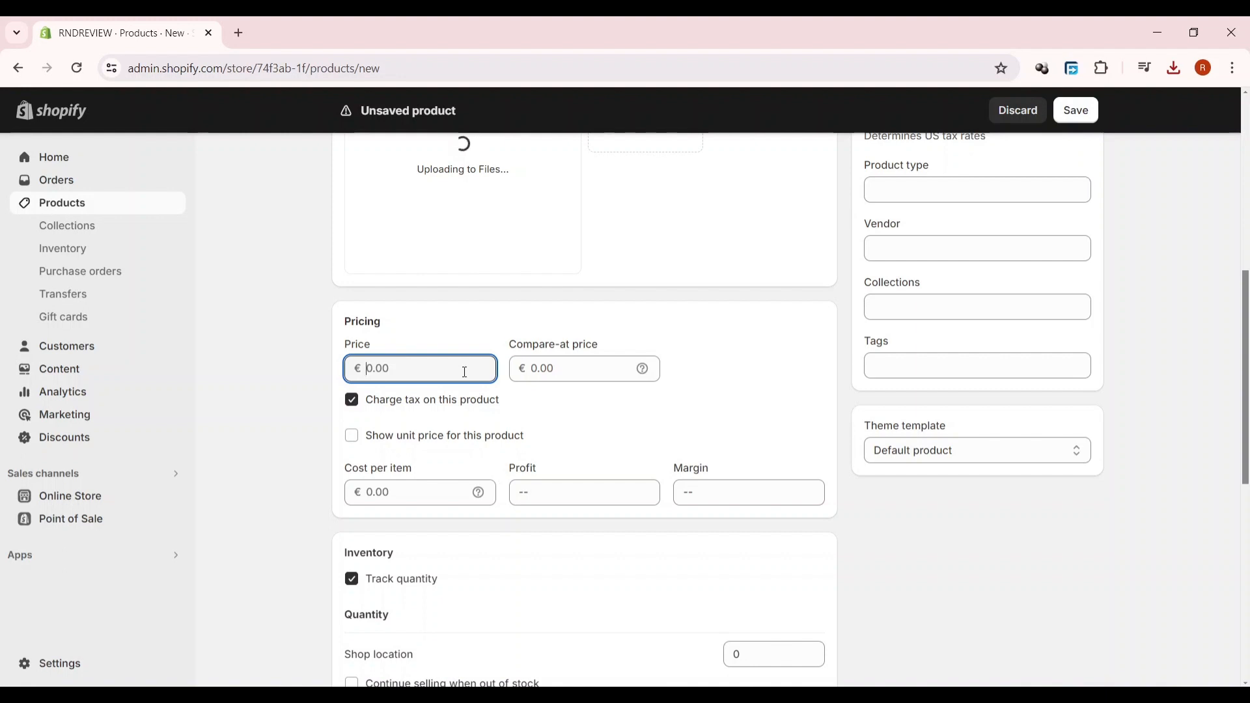
{"action": "type", "text": "500"}
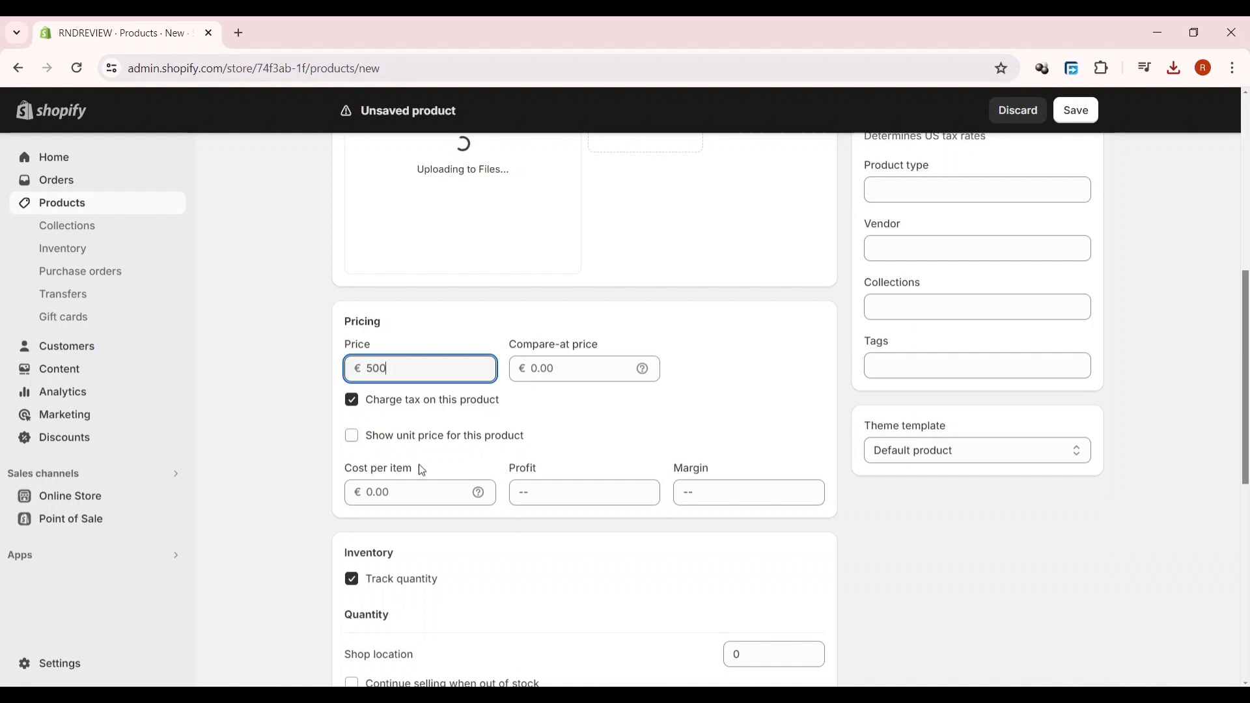
{"action": "left_click", "coordinate": [442, 497]}
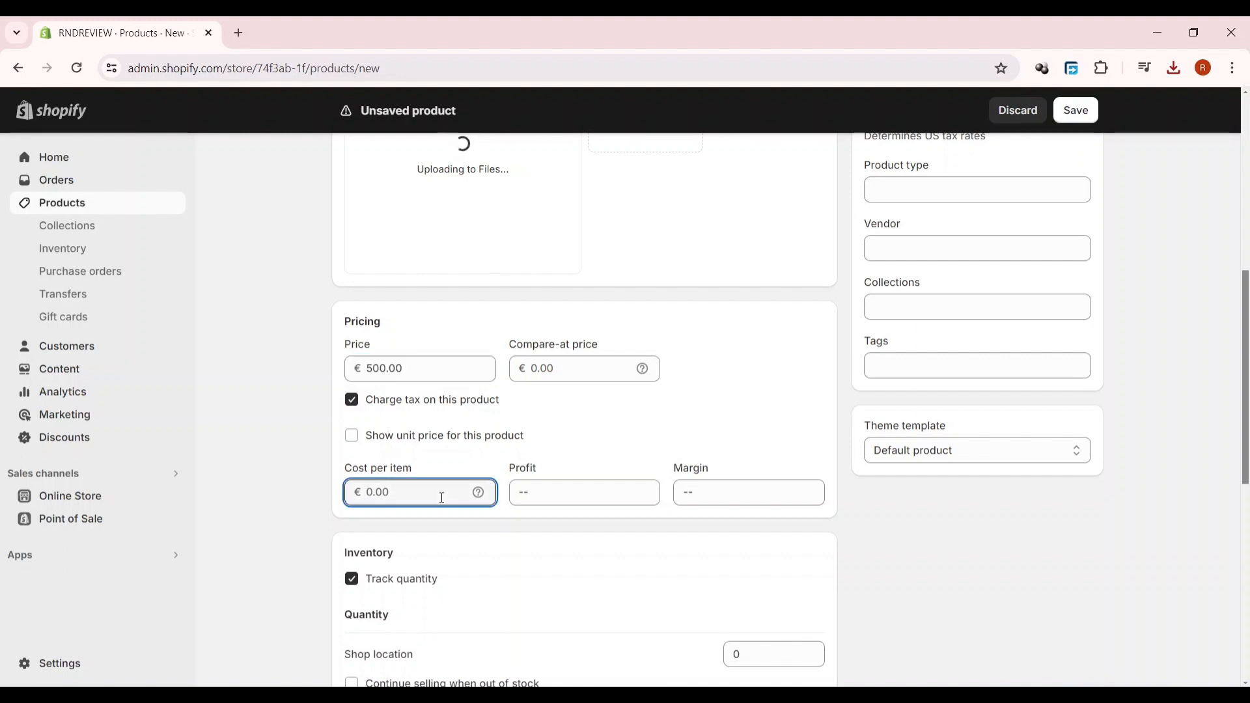
{"action": "type", "text": "200"}
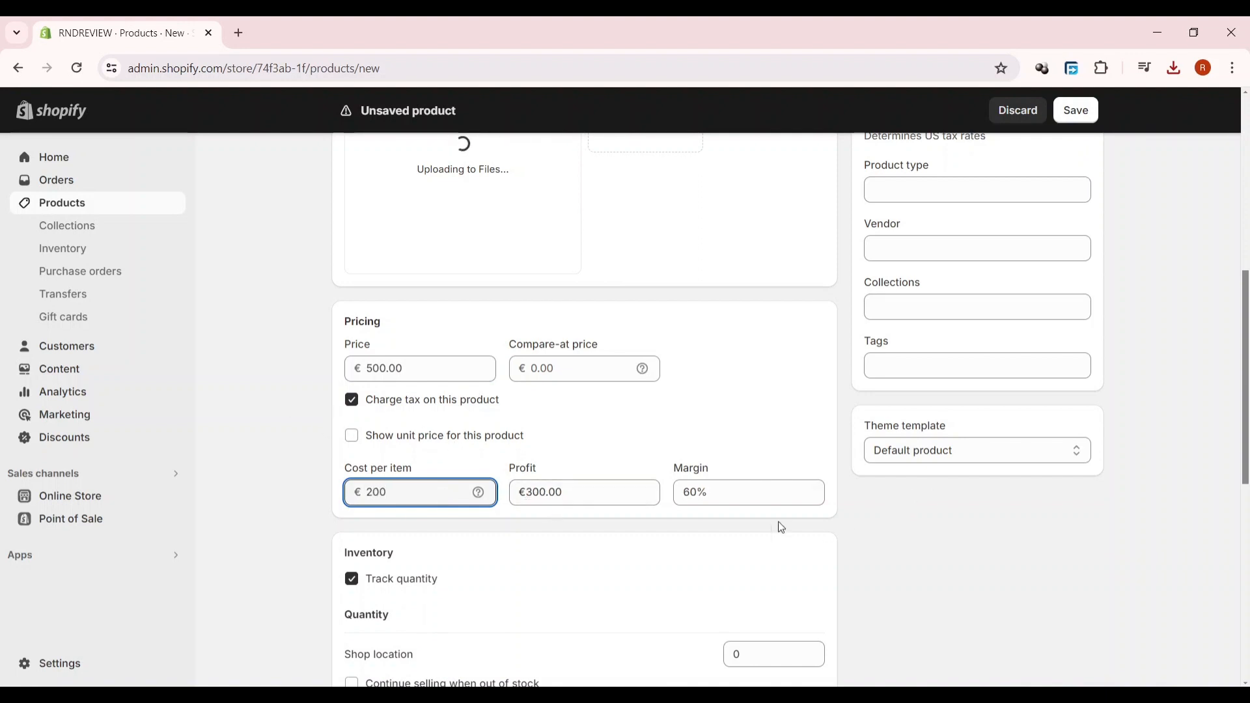
Allow the smartphone product to continue selling when out of stock.
{"action": "scroll", "coordinate": [696, 514], "scroll_direction": "down", "scroll_amount": 3}
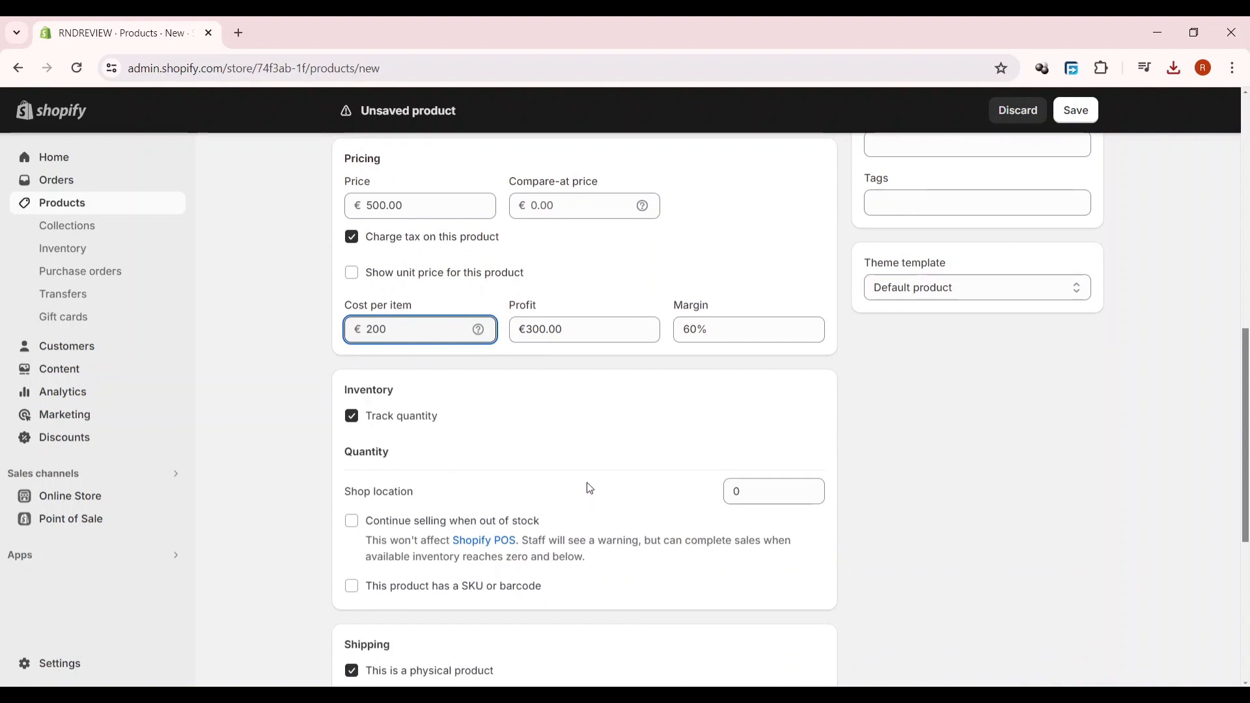
{"action": "scroll", "coordinate": [582, 495], "scroll_direction": "down", "scroll_amount": 1}
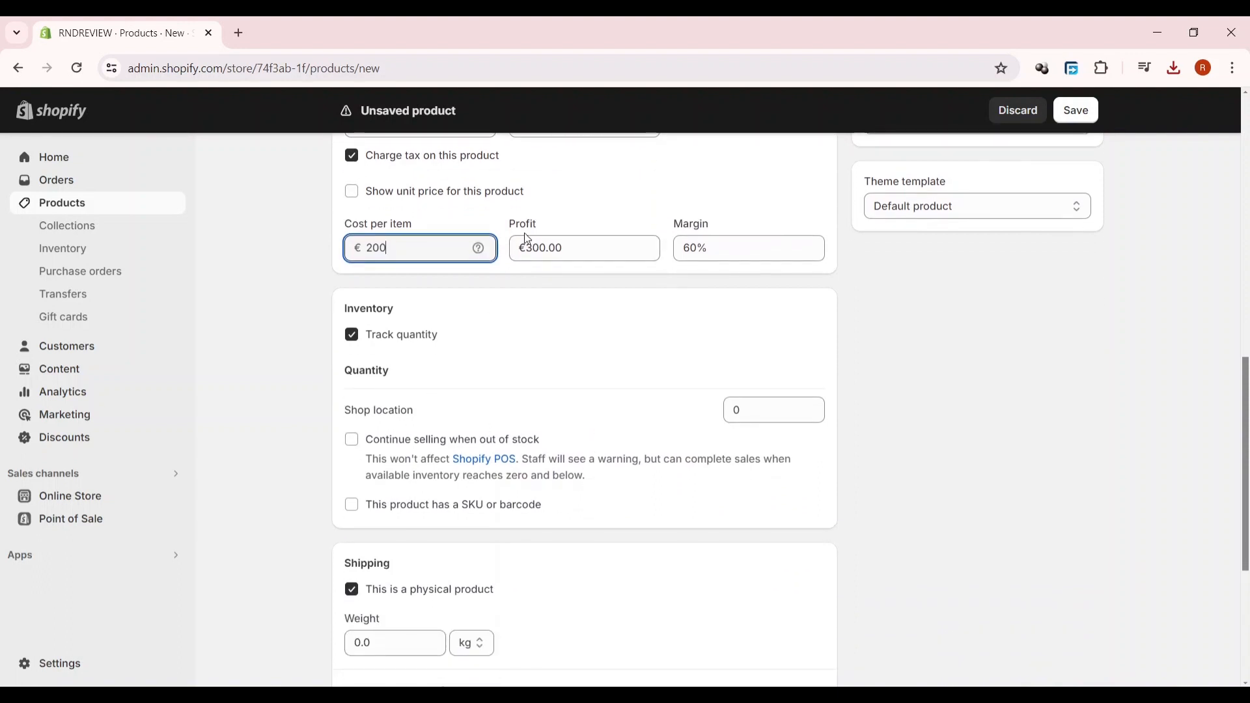
{"action": "scroll", "coordinate": [522, 252], "scroll_direction": "down", "scroll_amount": 1}
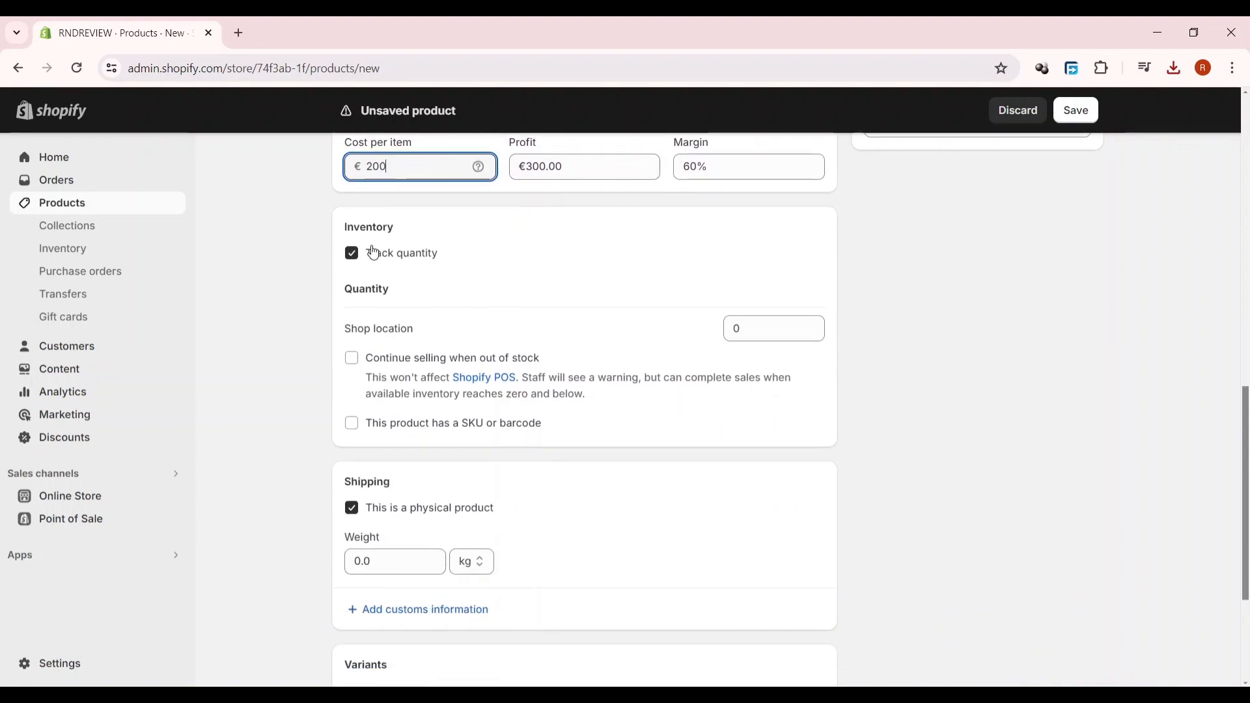
{"action": "left_click", "coordinate": [352, 358]}
Review the product's shipping and variant options and open its search engine listing for editing.
{"action": "scroll", "coordinate": [645, 515], "scroll_direction": "down", "scroll_amount": 2}
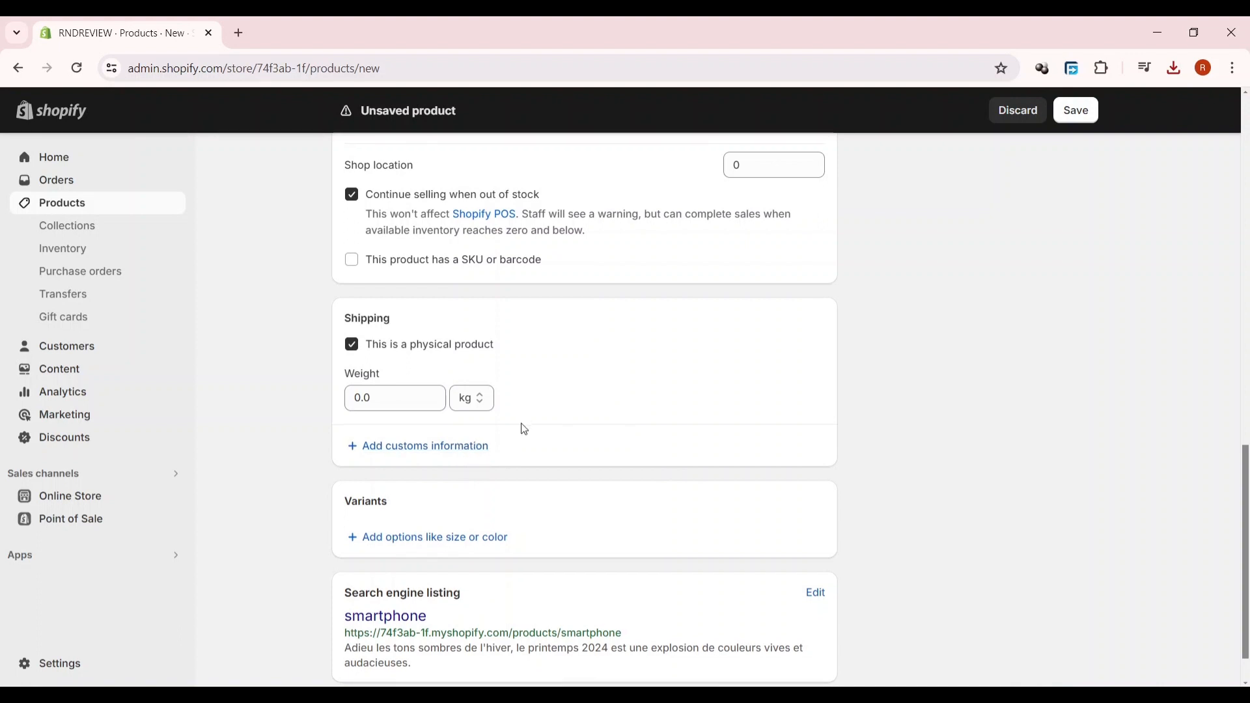
{"action": "scroll", "coordinate": [519, 426], "scroll_direction": "down", "scroll_amount": 1}
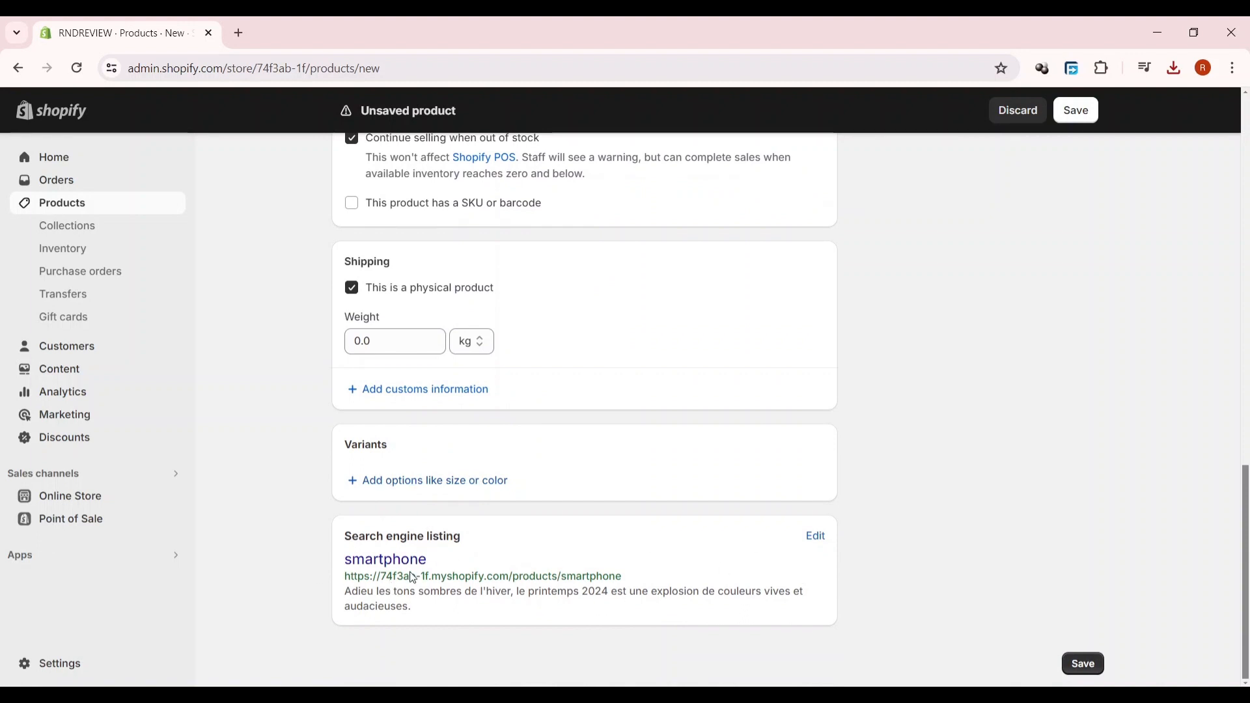
{"action": "left_click", "coordinate": [805, 544]}
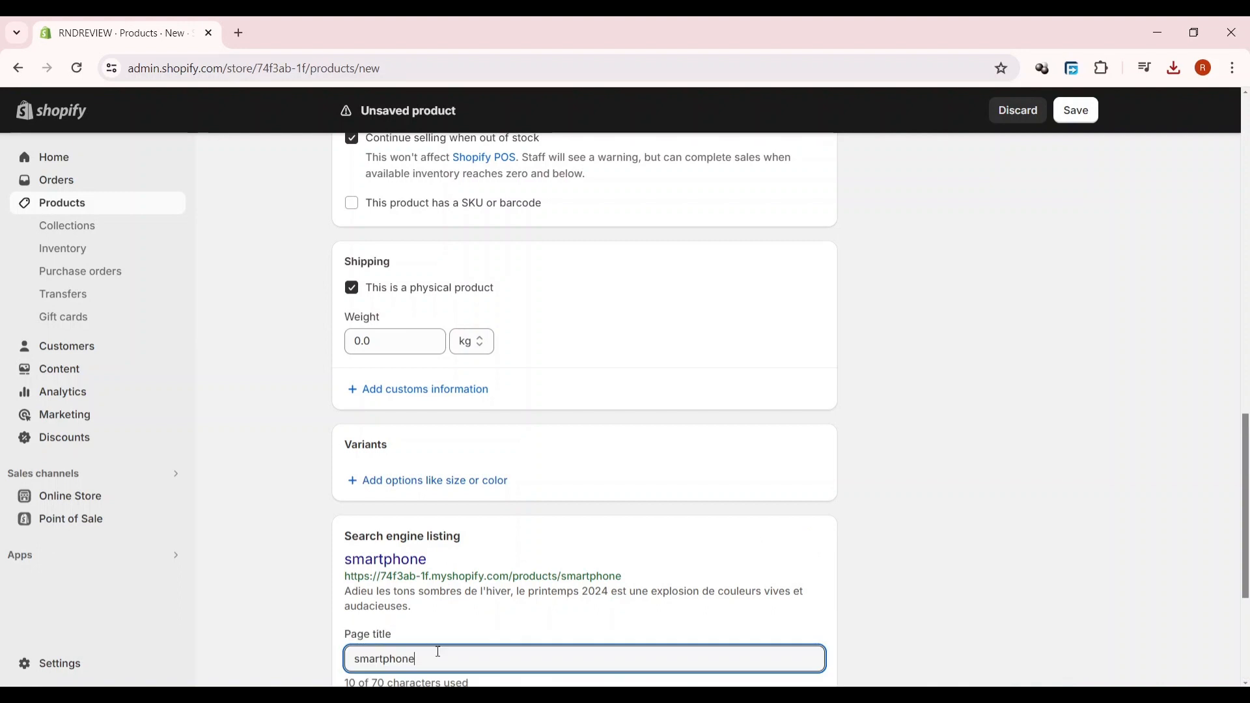
Set the search engine listing's page title to "smartphone de qualite exceptionelle" and check the meta description and URL handle.
{"action": "scroll", "coordinate": [447, 630], "scroll_direction": "down", "scroll_amount": 3}
{"action": "left_click_drag", "start_coordinate": [488, 500], "coordinate": [195, 511]}
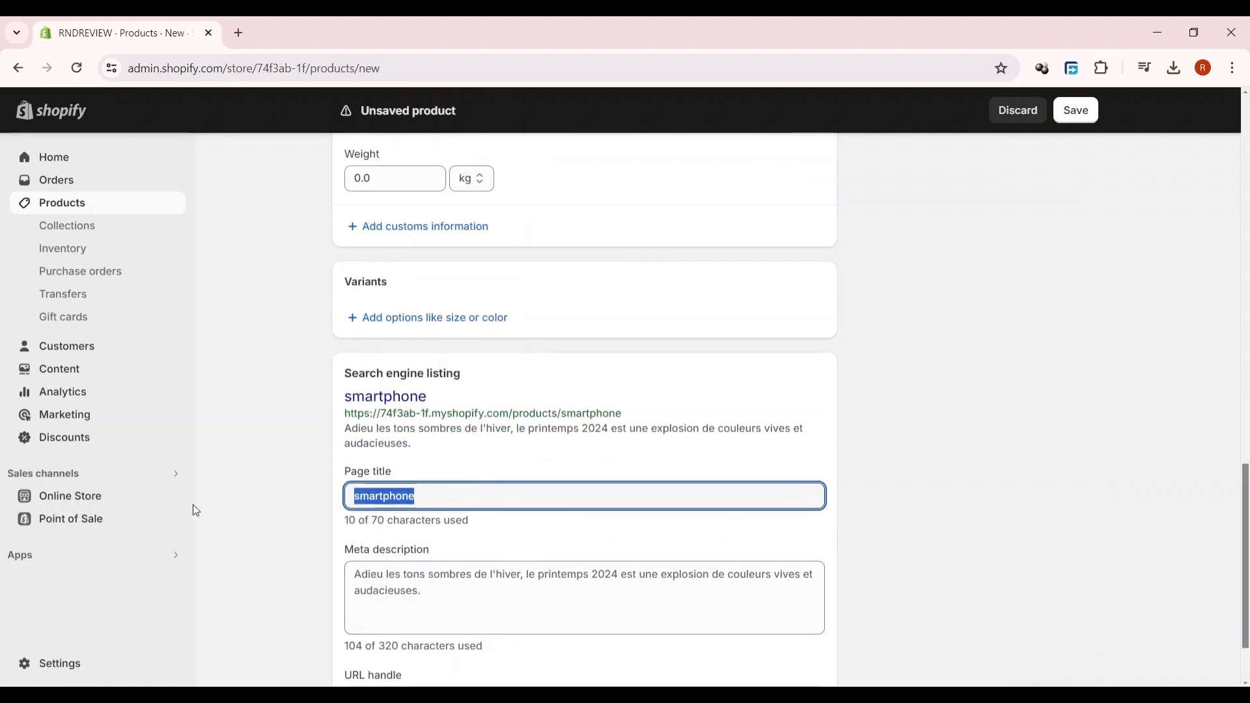
{"action": "key", "text": "BackSpace"}
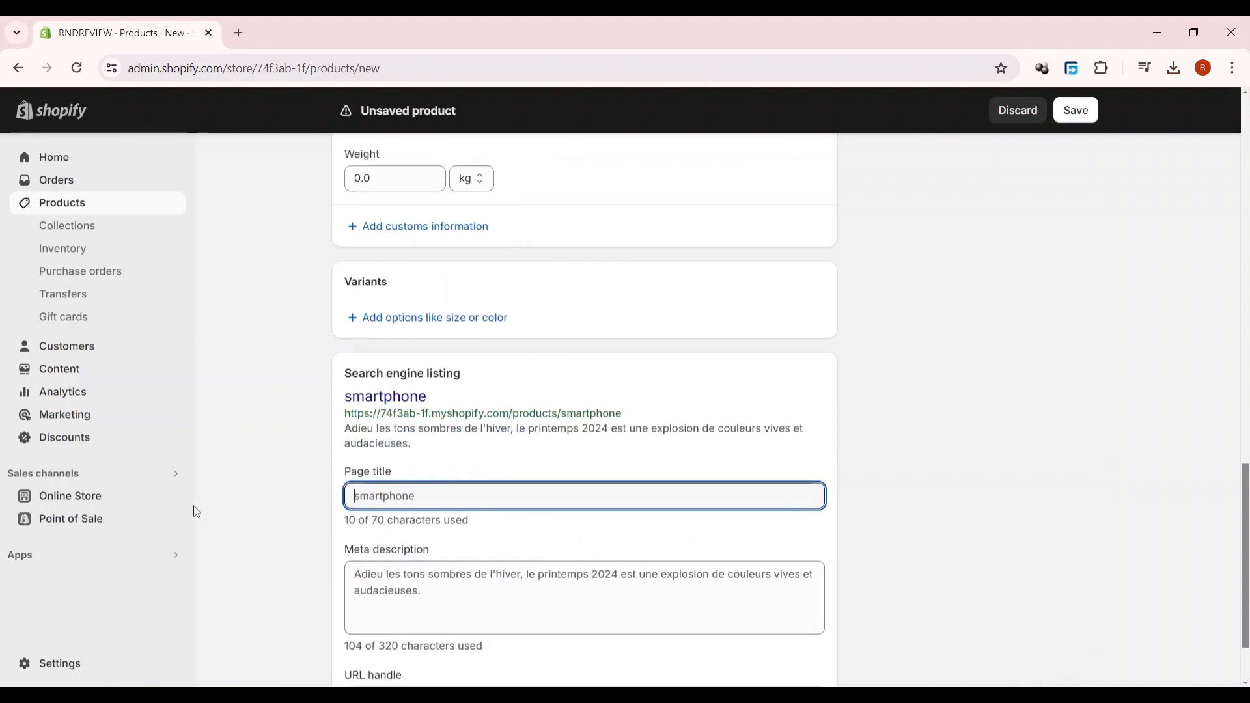
{"action": "type", "text": "s"}
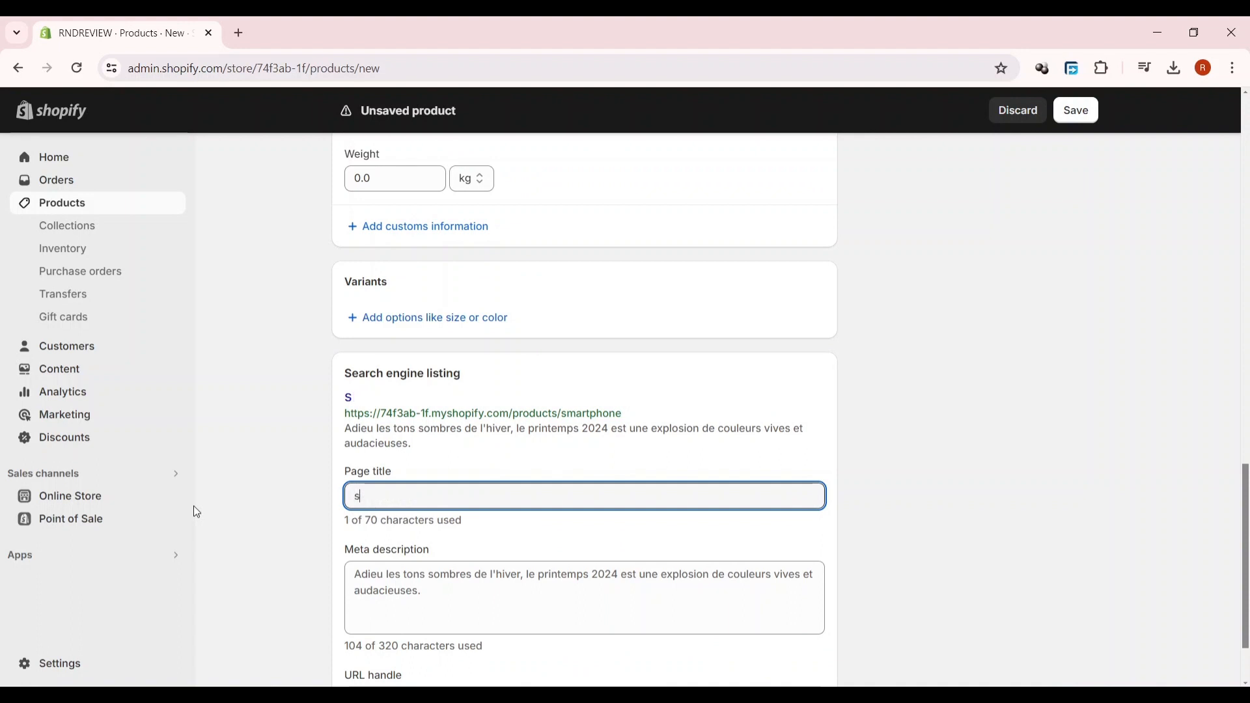
{"action": "type", "text": "martph"}
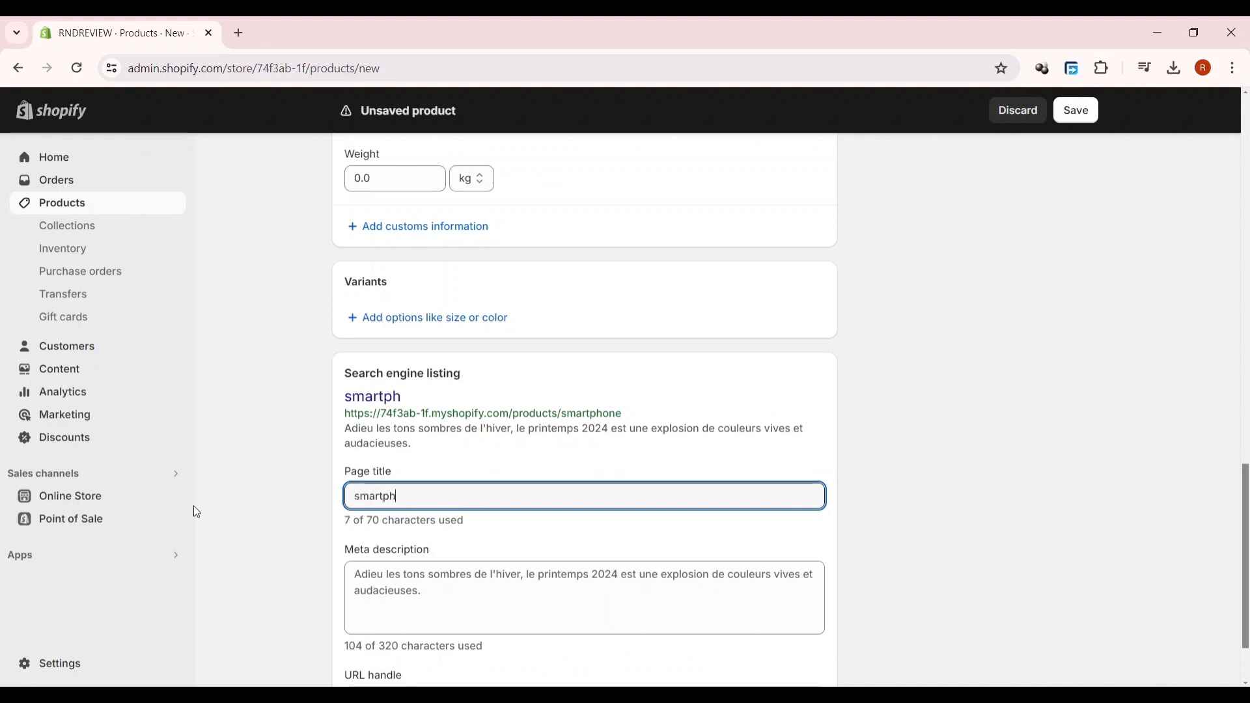
{"action": "type", "text": "one de m"}
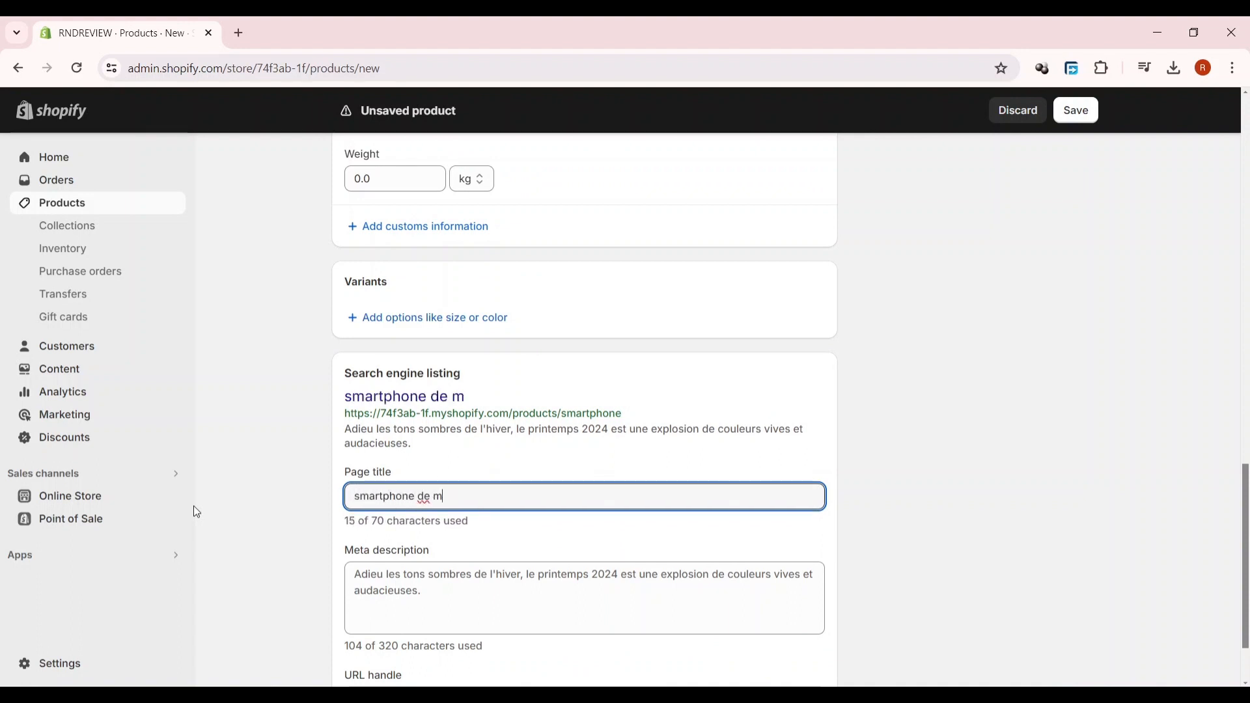
{"action": "key", "text": "BackSpace"}
{"action": "type", "text": "qualite exceptionelle"}
{"action": "left_click", "coordinate": [446, 591]}
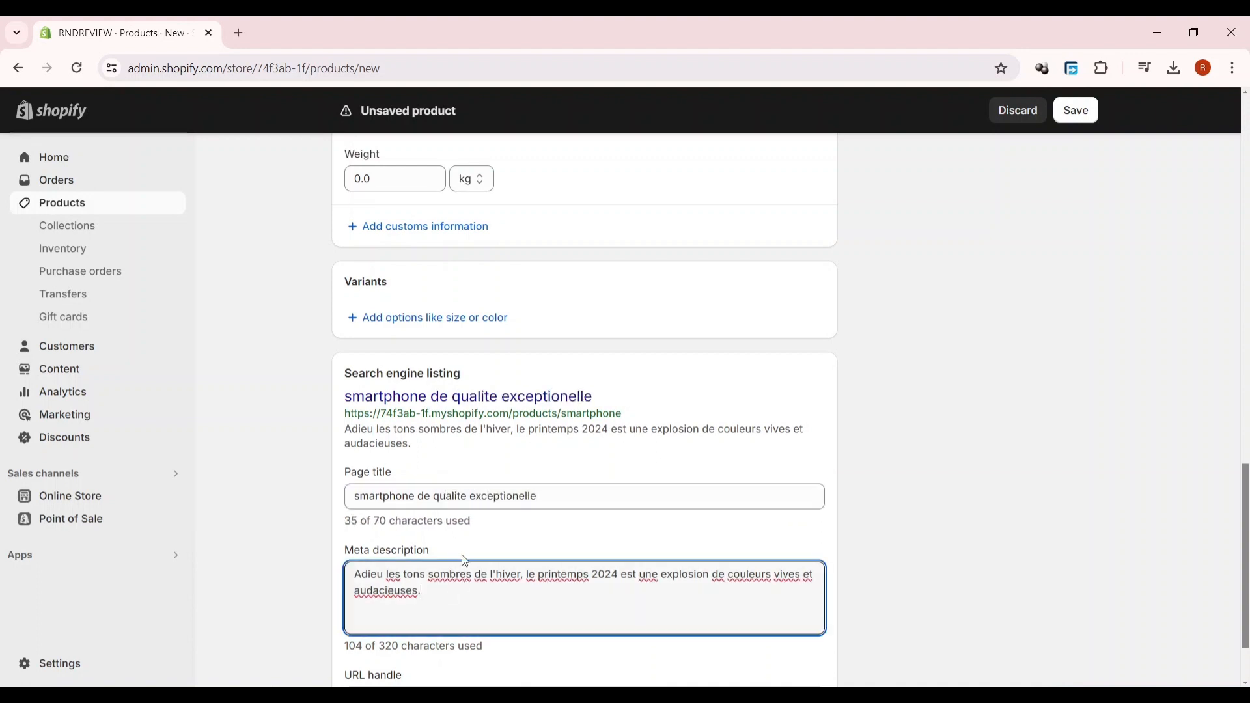
{"action": "scroll", "coordinate": [485, 584], "scroll_direction": "down", "scroll_amount": 2}
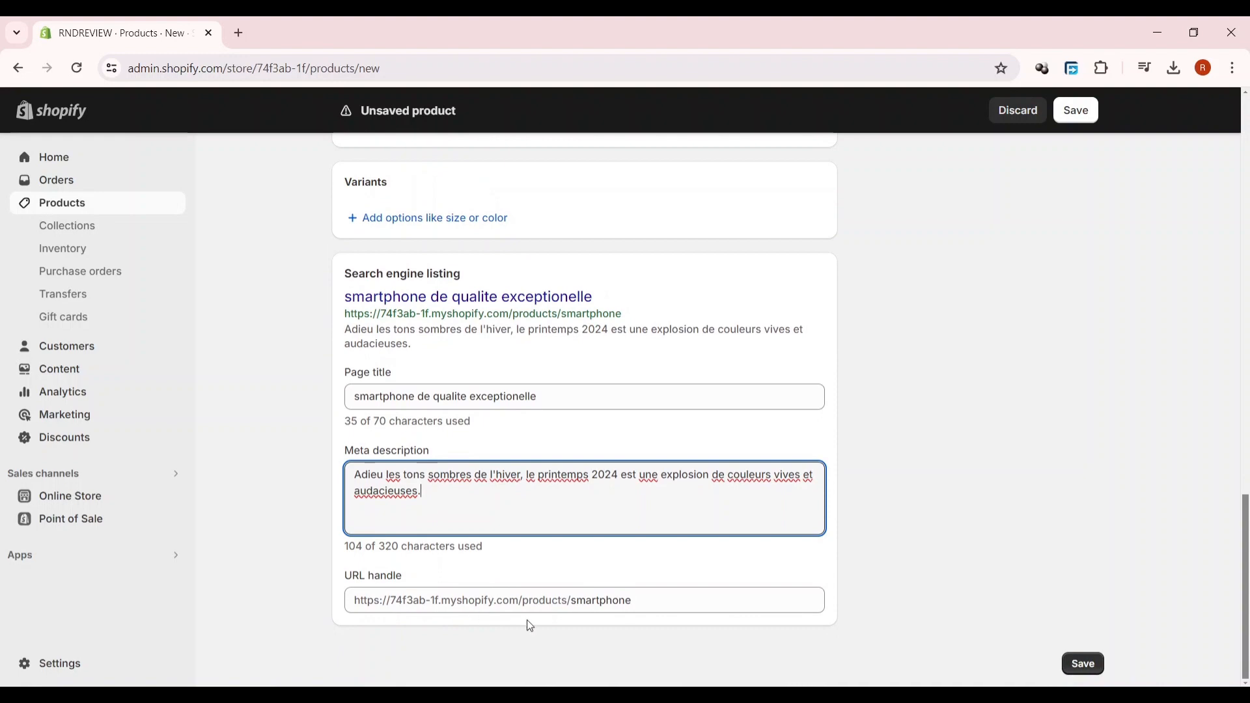
Set the smartphone product's status to Active.
{"action": "scroll", "coordinate": [650, 475], "scroll_direction": "up", "scroll_amount": 15}
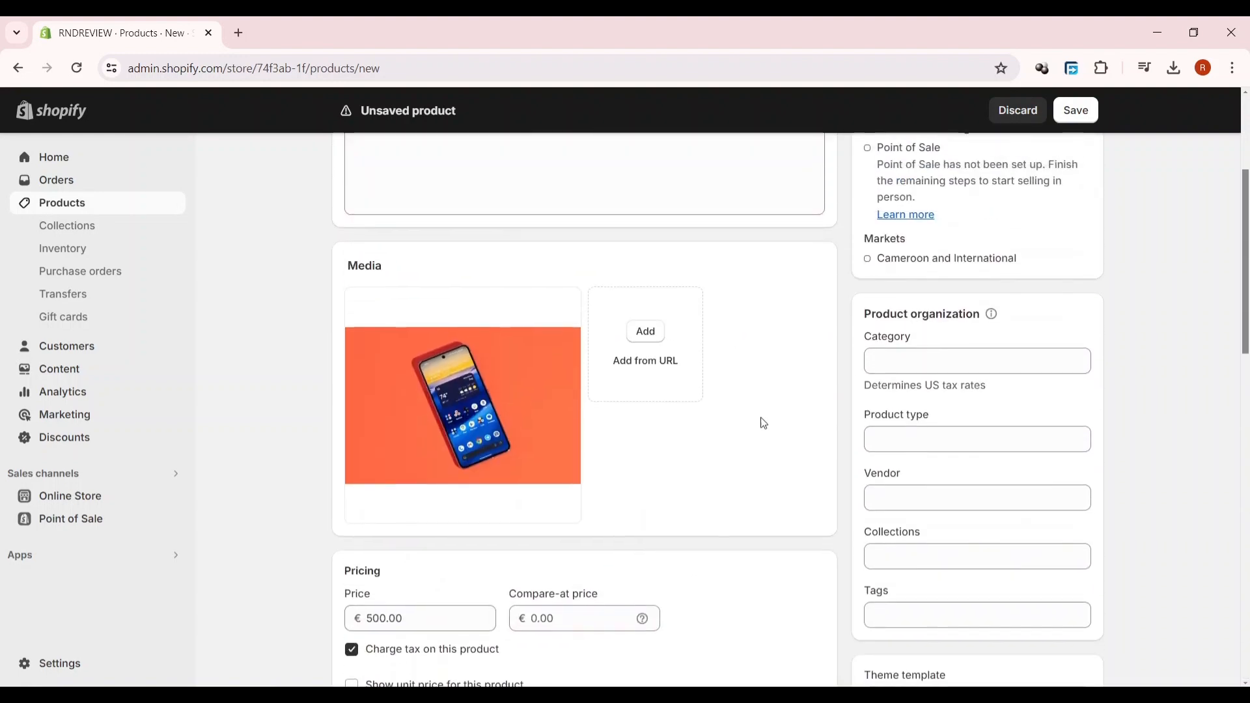
{"action": "scroll", "coordinate": [881, 334], "scroll_direction": "up", "scroll_amount": 4}
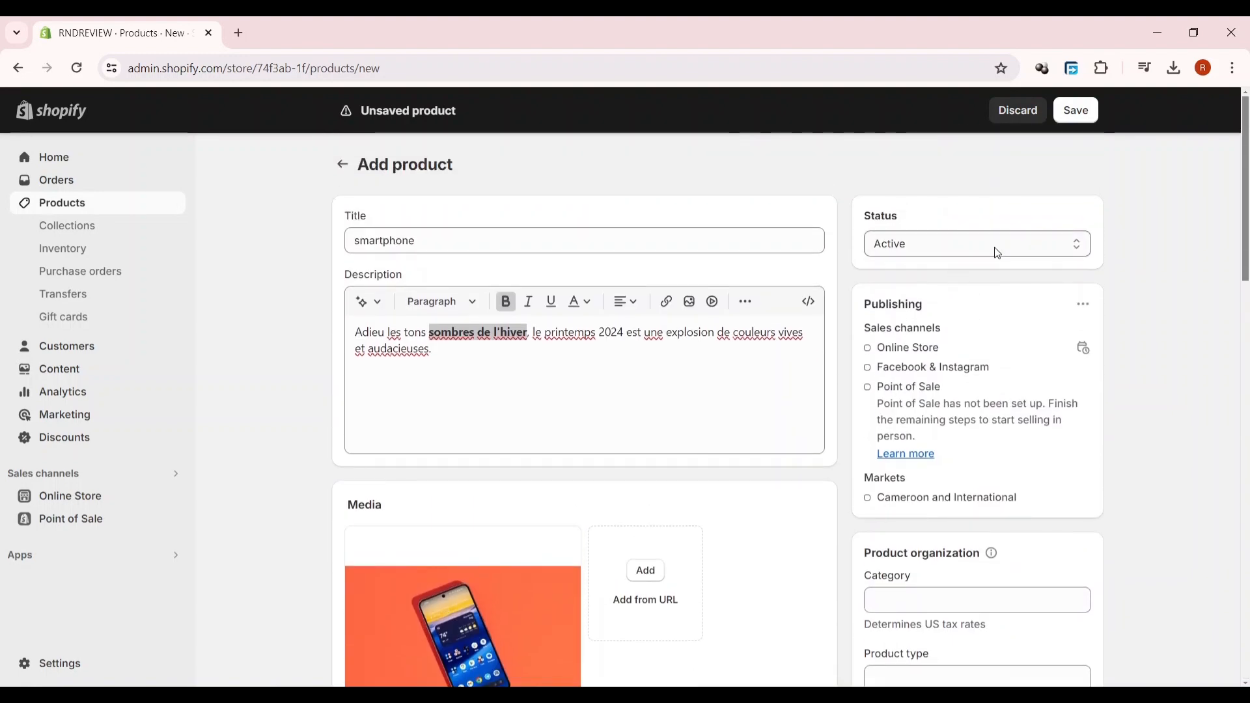
{"action": "left_click", "coordinate": [998, 252]}
{"action": "left_click", "coordinate": [983, 268]}
Assign the product to the Electronics category and enter telephone as its product type.
{"action": "scroll", "coordinate": [951, 365], "scroll_direction": "down", "scroll_amount": 3}
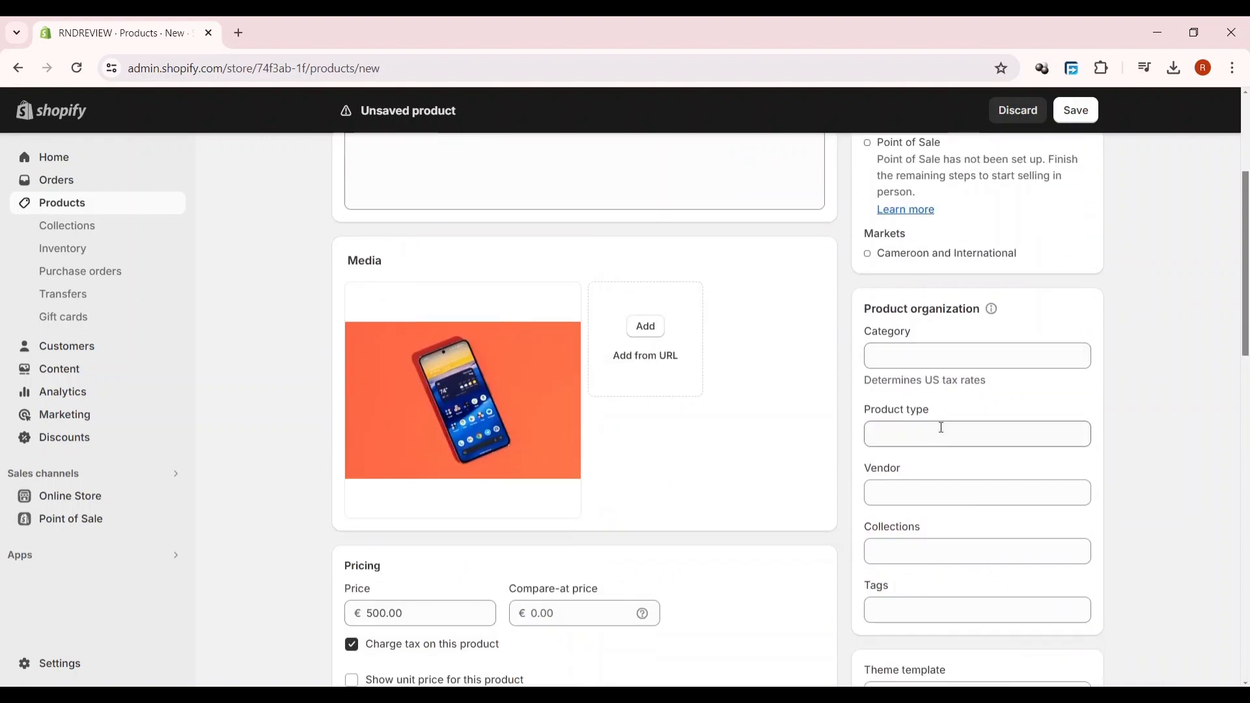
{"action": "left_click", "coordinate": [954, 351]}
{"action": "scroll", "coordinate": [955, 443], "scroll_direction": "down", "scroll_amount": 3}
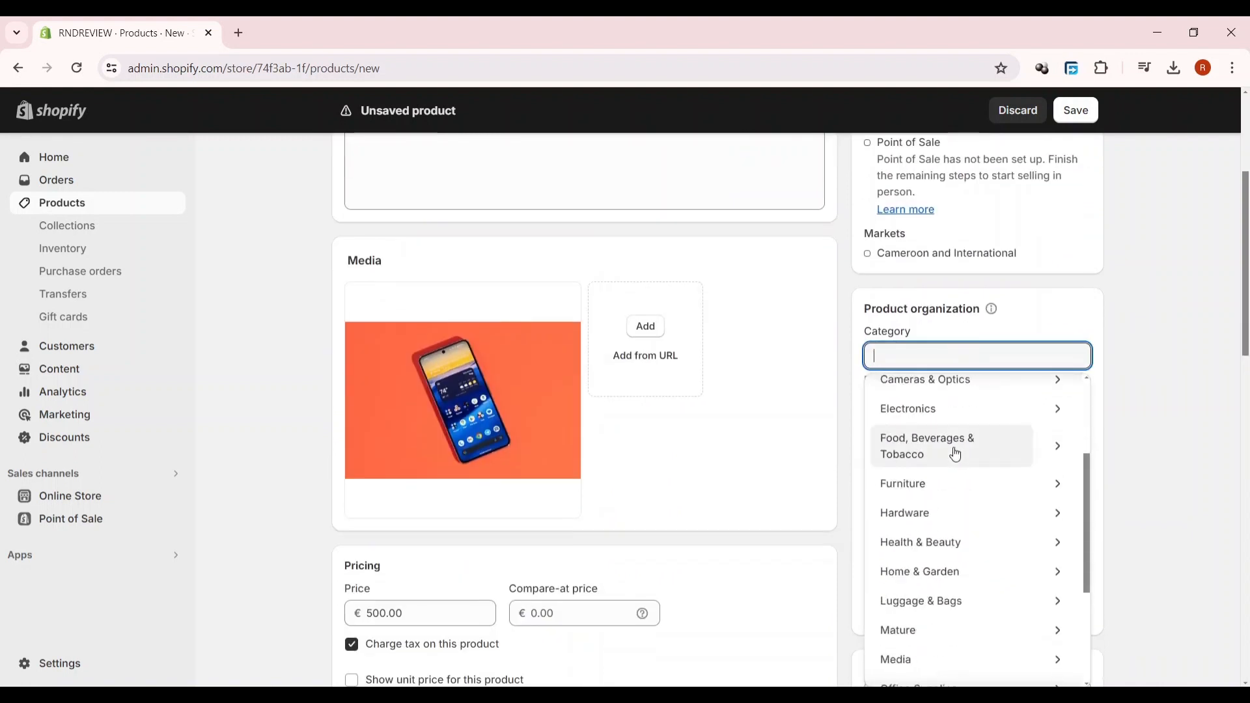
{"action": "scroll", "coordinate": [955, 472], "scroll_direction": "up", "scroll_amount": 3}
{"action": "left_click", "coordinate": [950, 476]}
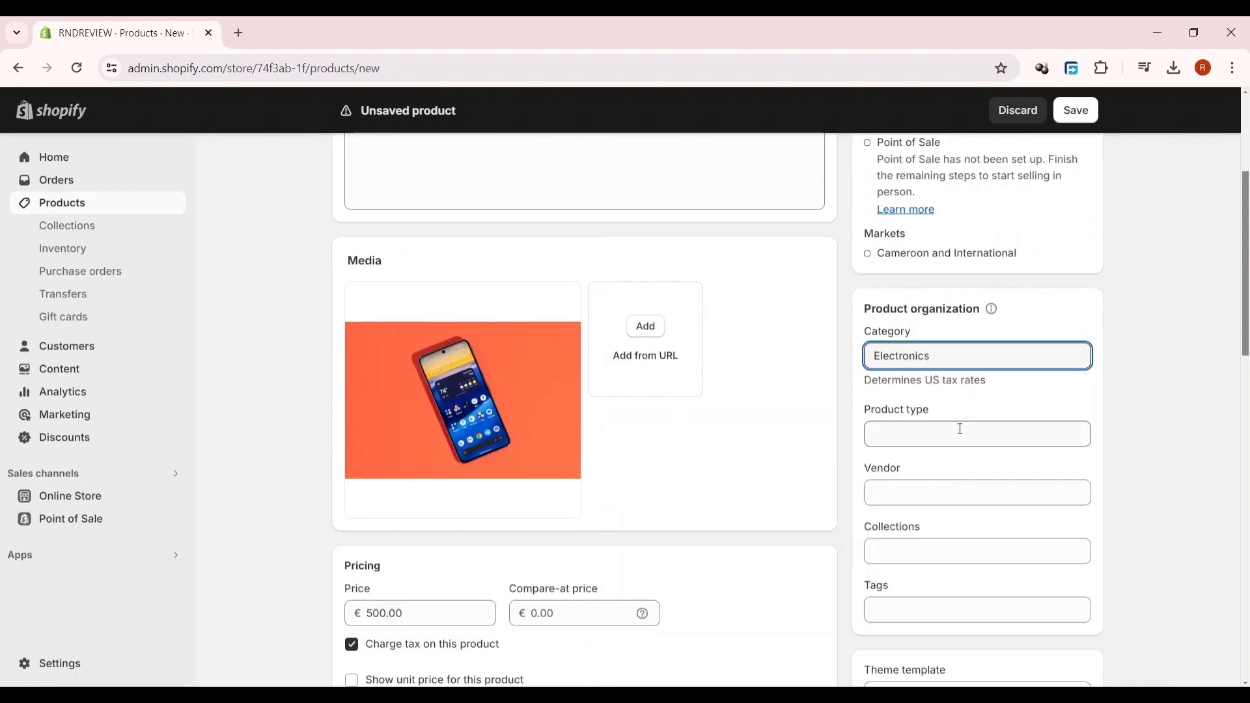
{"action": "left_click", "coordinate": [960, 430]}
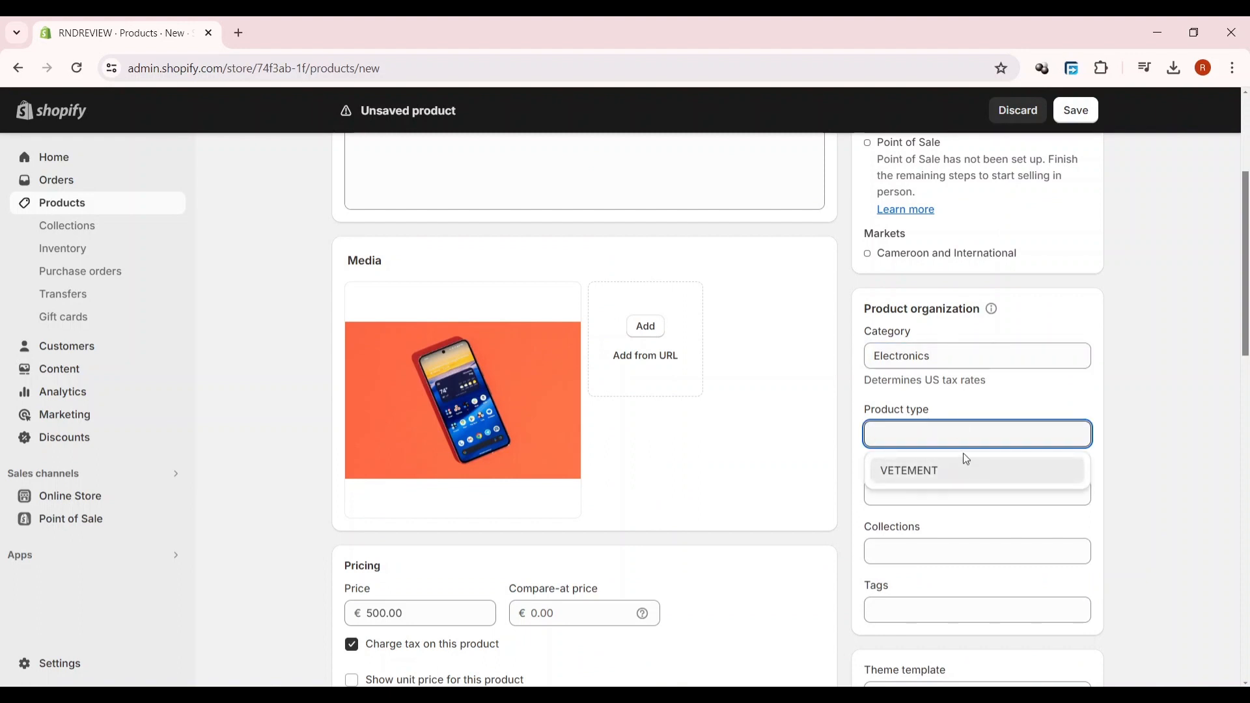
{"action": "type", "text": "telephone"}
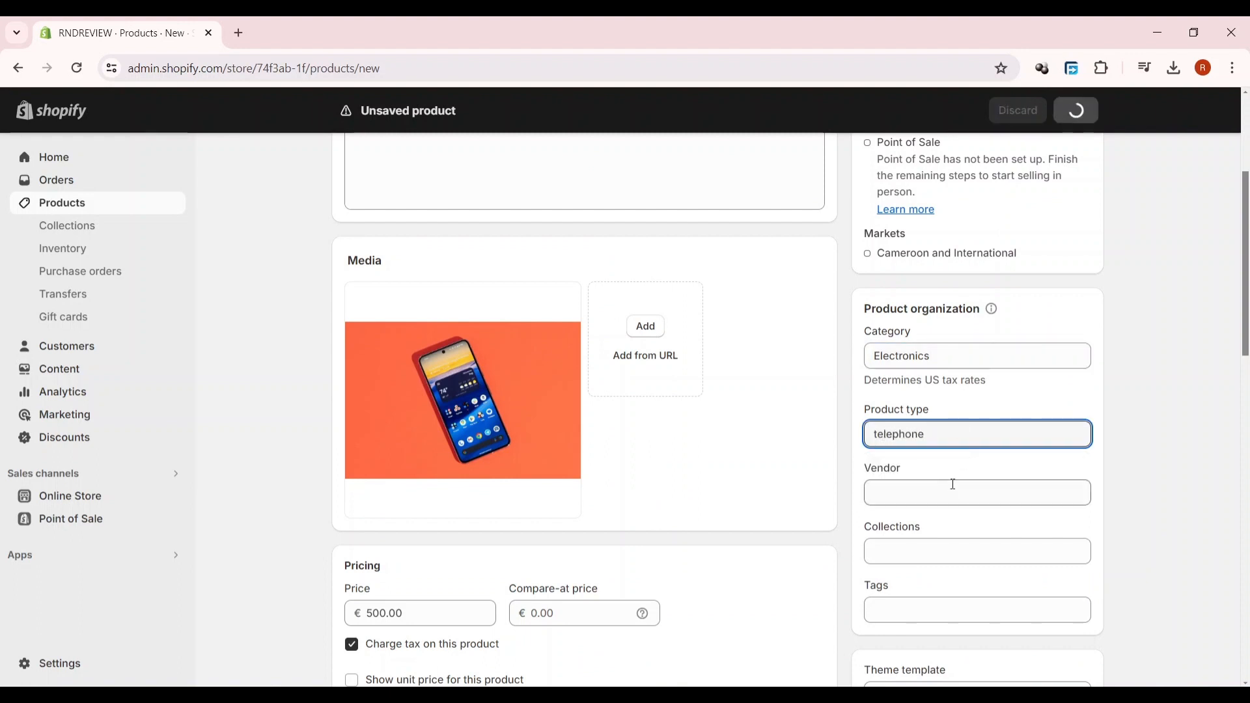
Choose RNDSTORE as the vendor and TENDENCE PRINTANIERE as the collection, and return to the product list.
{"action": "left_click", "coordinate": [948, 488]}
{"action": "left_click", "coordinate": [935, 526]}
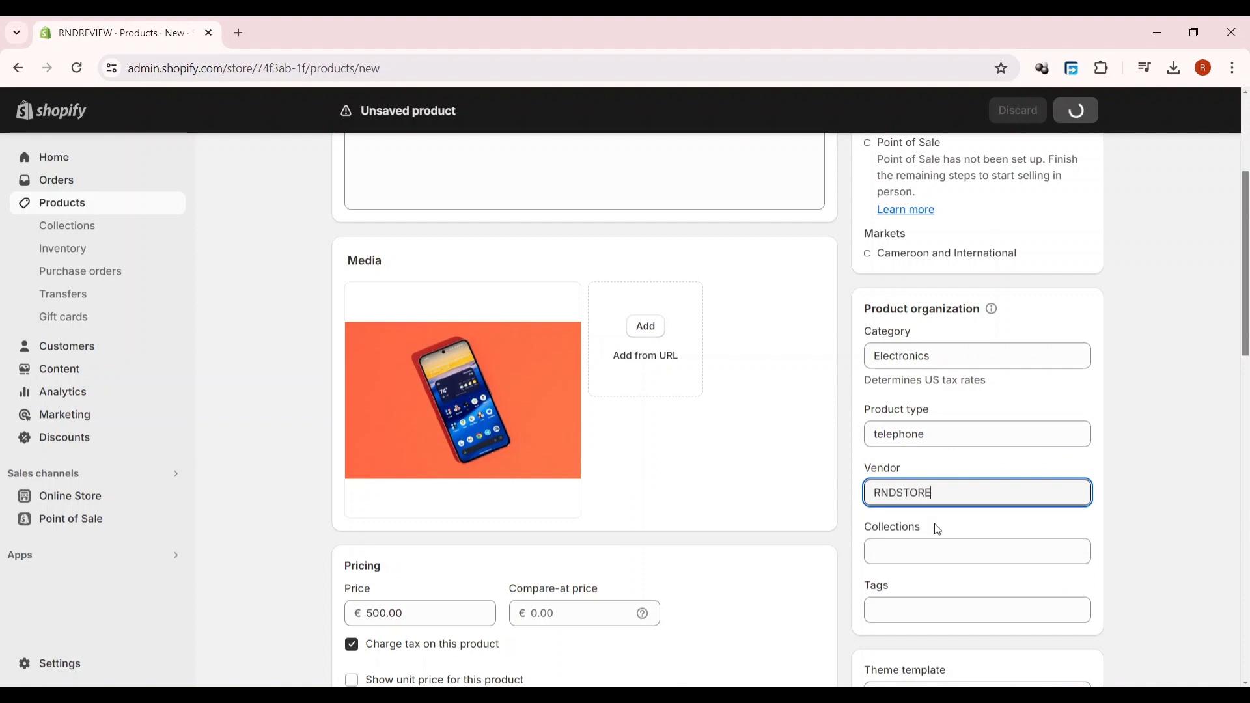
{"action": "left_click", "coordinate": [924, 552]}
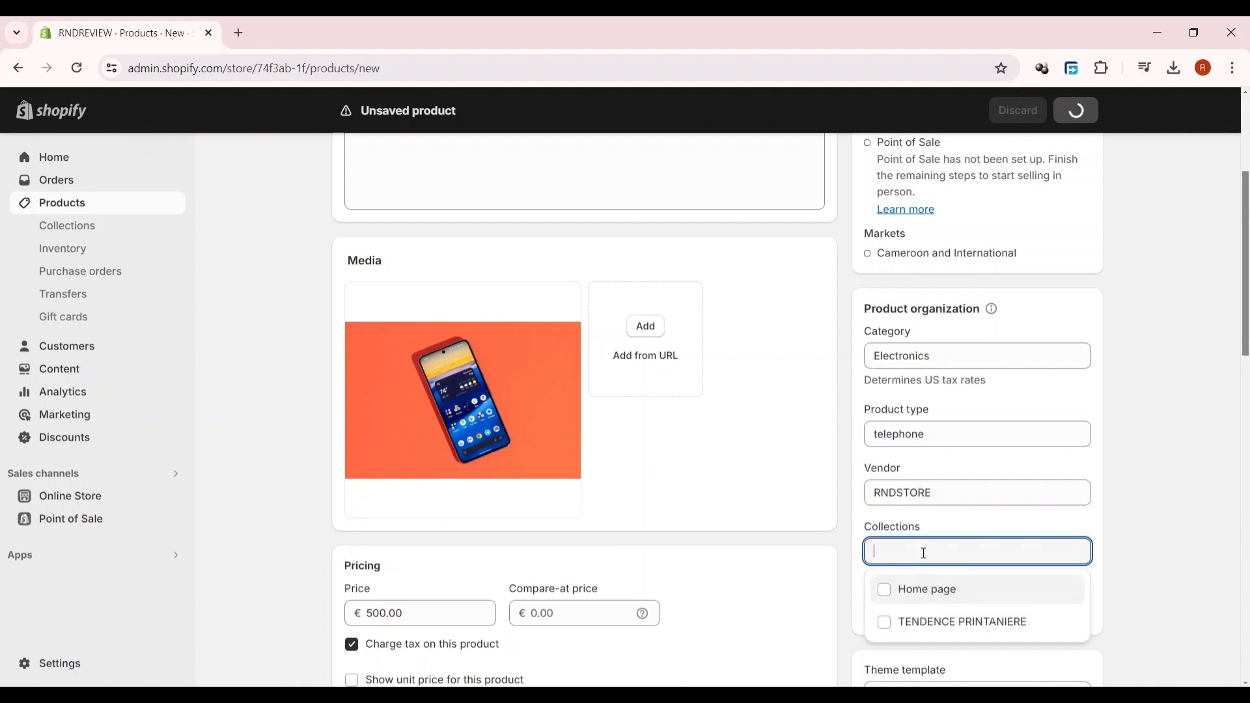
{"action": "left_click", "coordinate": [988, 622]}
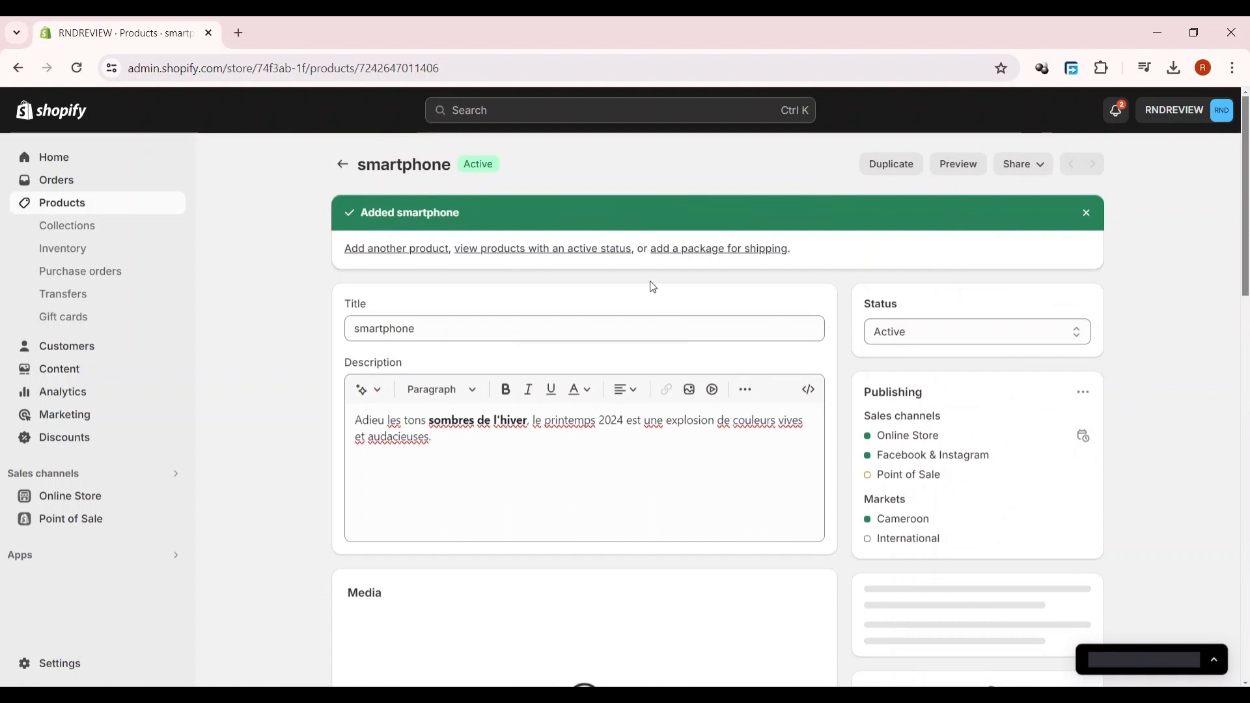
{"action": "left_click", "coordinate": [343, 165]}
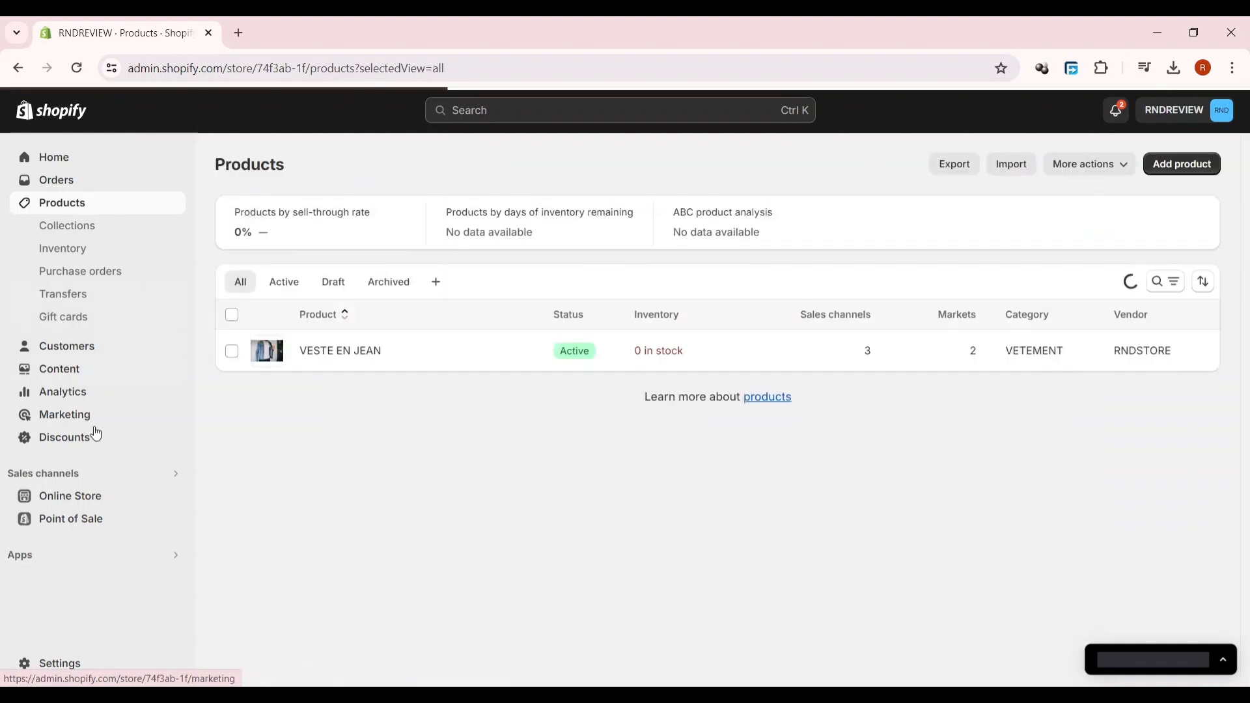
Open the general shipping profile in the store's shipping and delivery settings and view its origins and zones.
{"action": "left_click", "coordinate": [69, 664]}
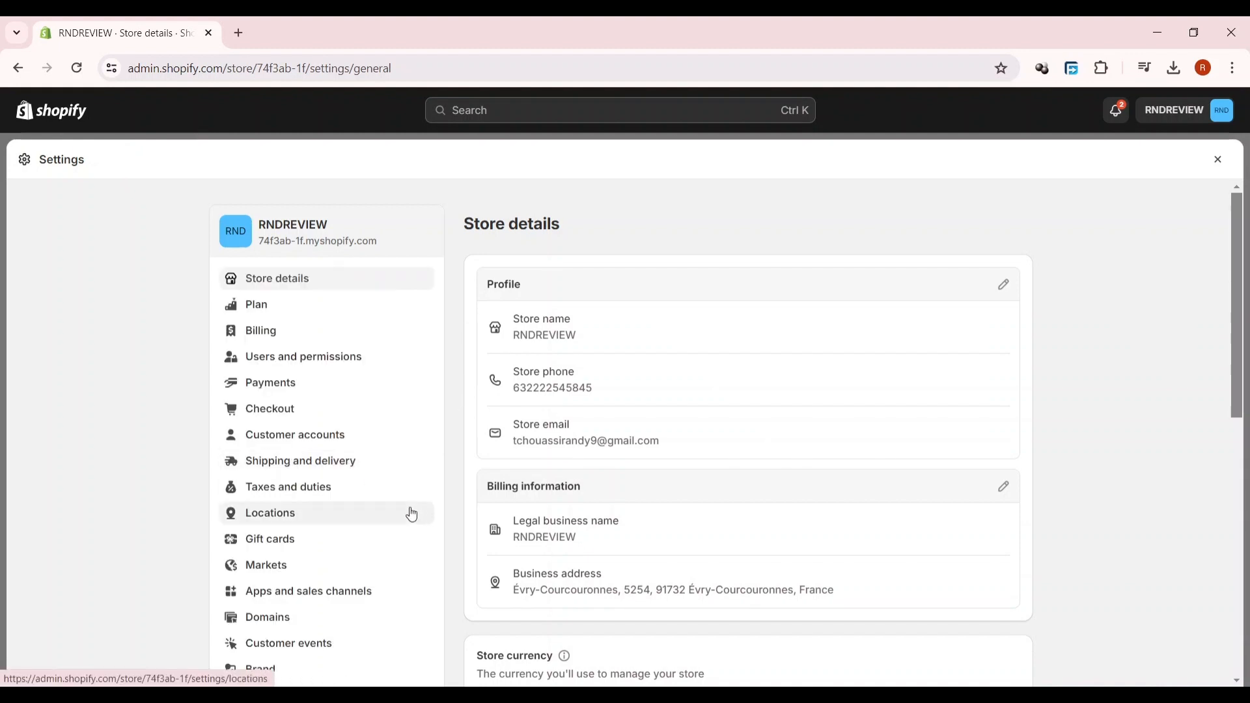
{"action": "left_click", "coordinate": [315, 466]}
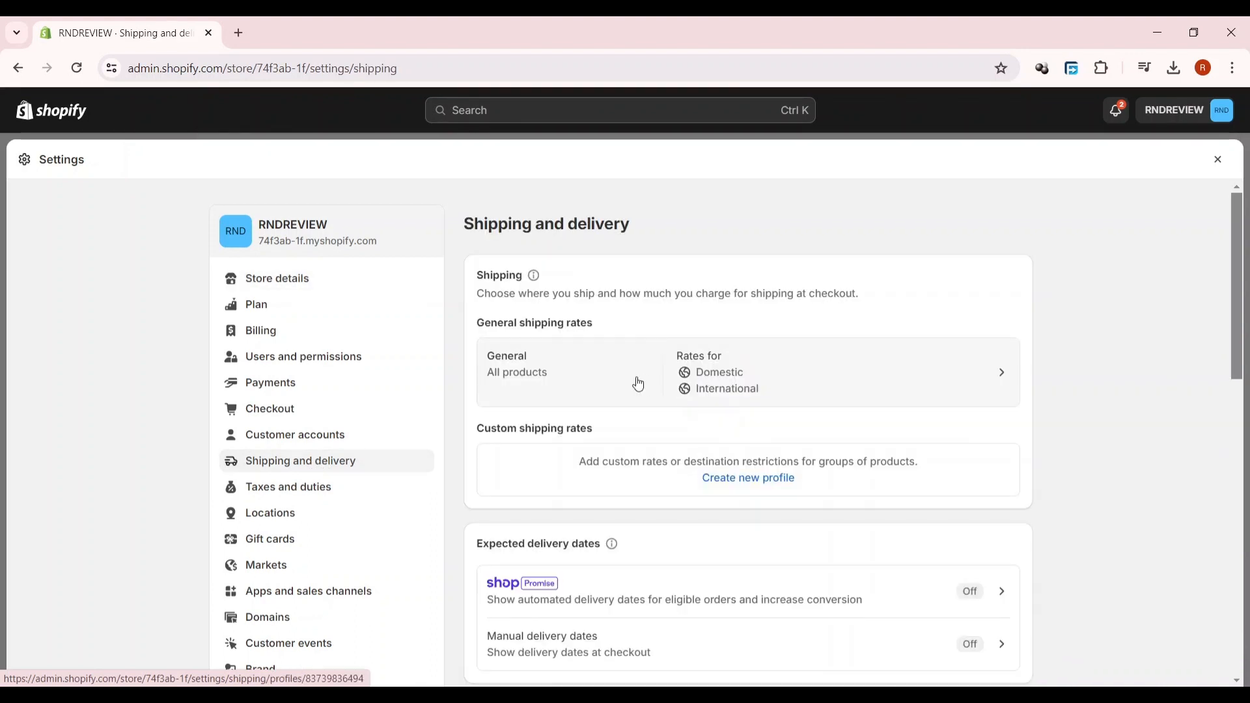
{"action": "left_click", "coordinate": [741, 374]}
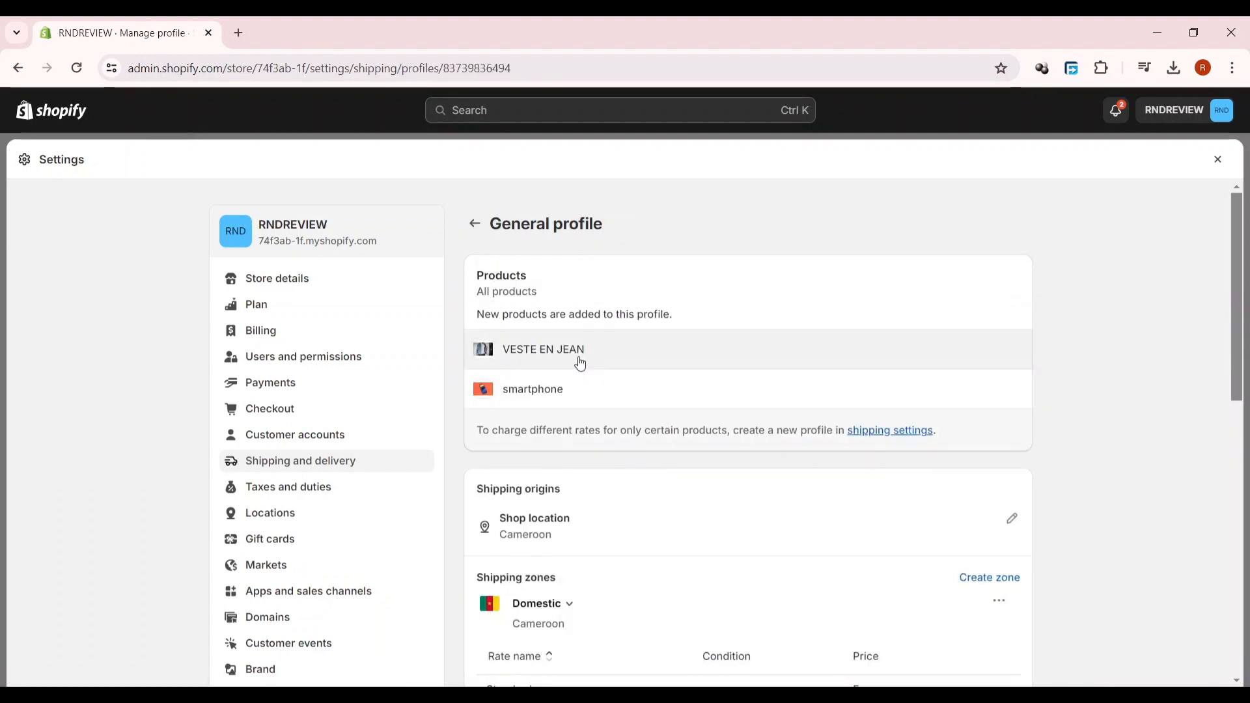
{"action": "scroll", "coordinate": [566, 388], "scroll_direction": "down", "scroll_amount": 4}
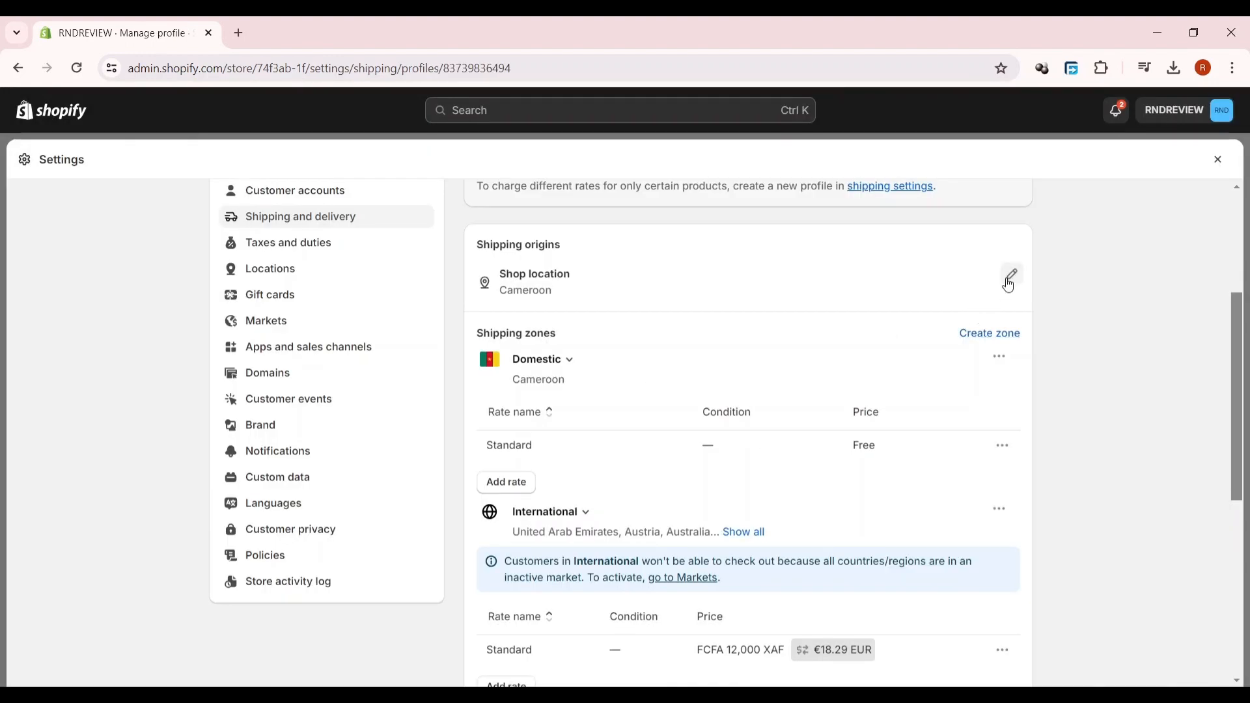
Try removing the shipping rates for Shop location in the general profile, and leave for the shipping settings without saving.
{"action": "left_click", "coordinate": [1011, 276]}
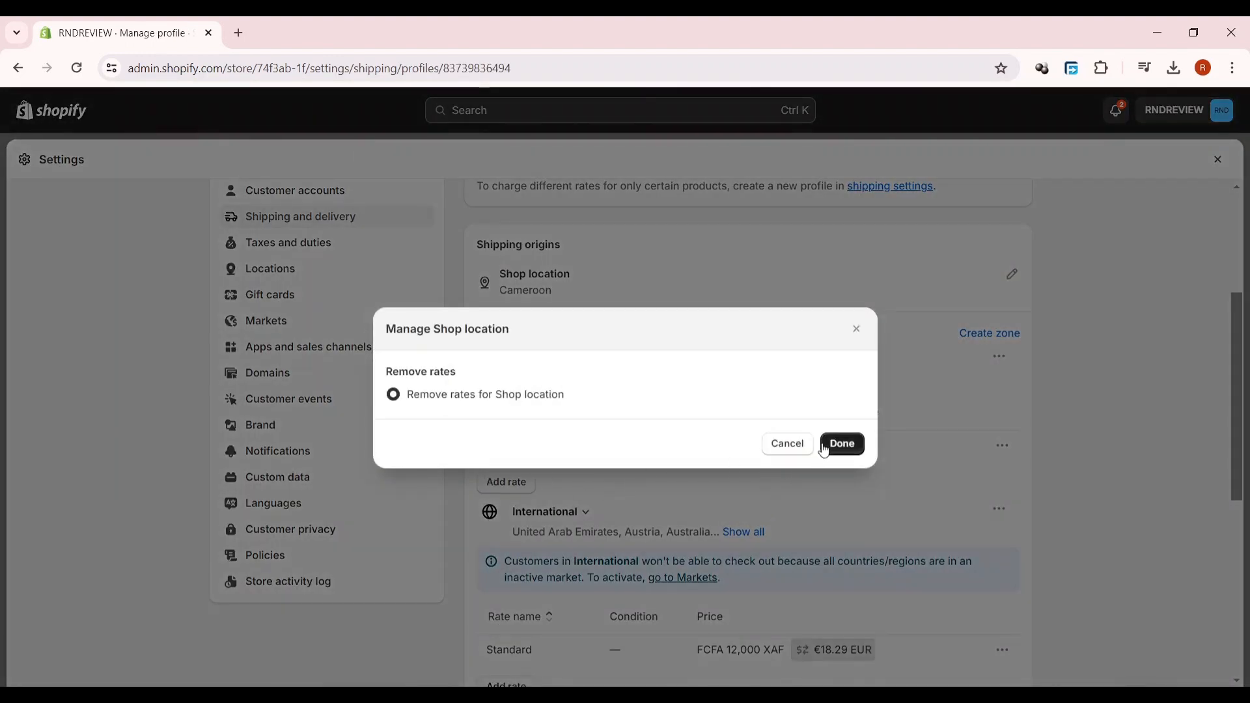
{"action": "left_click", "coordinate": [833, 444]}
{"action": "scroll", "coordinate": [495, 424], "scroll_direction": "down", "scroll_amount": 1}
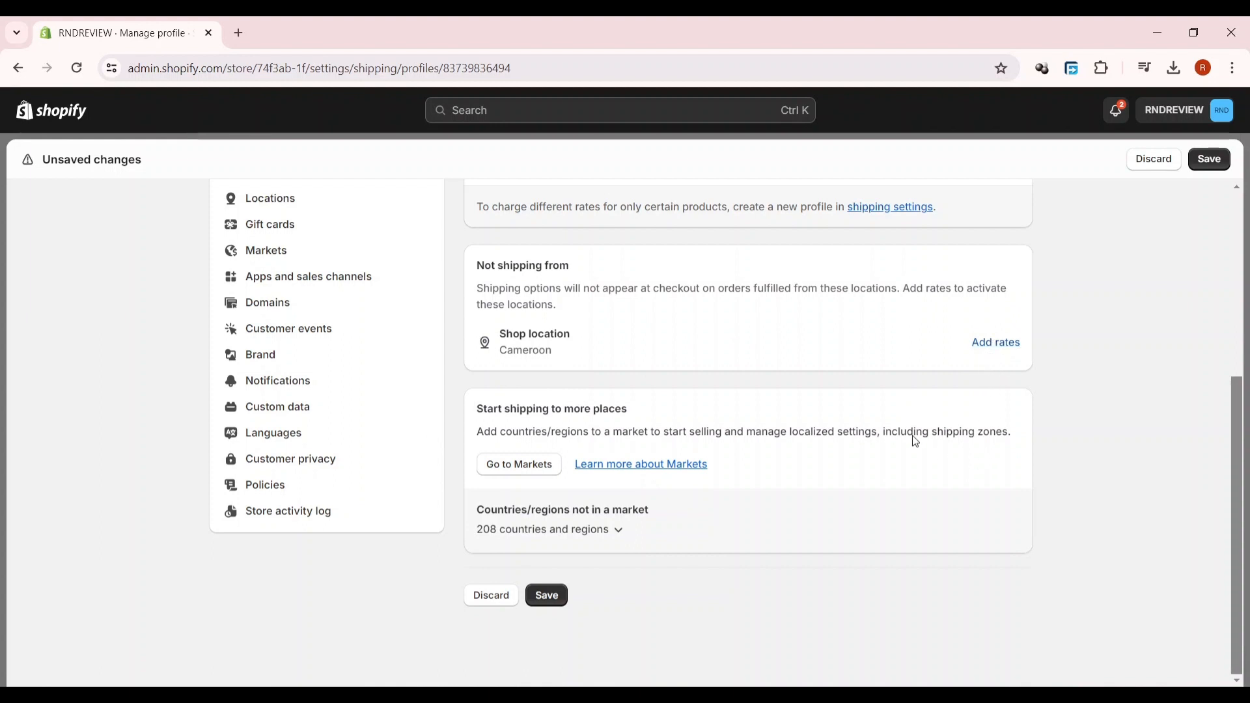
{"action": "scroll", "coordinate": [915, 439], "scroll_direction": "up", "scroll_amount": 4}
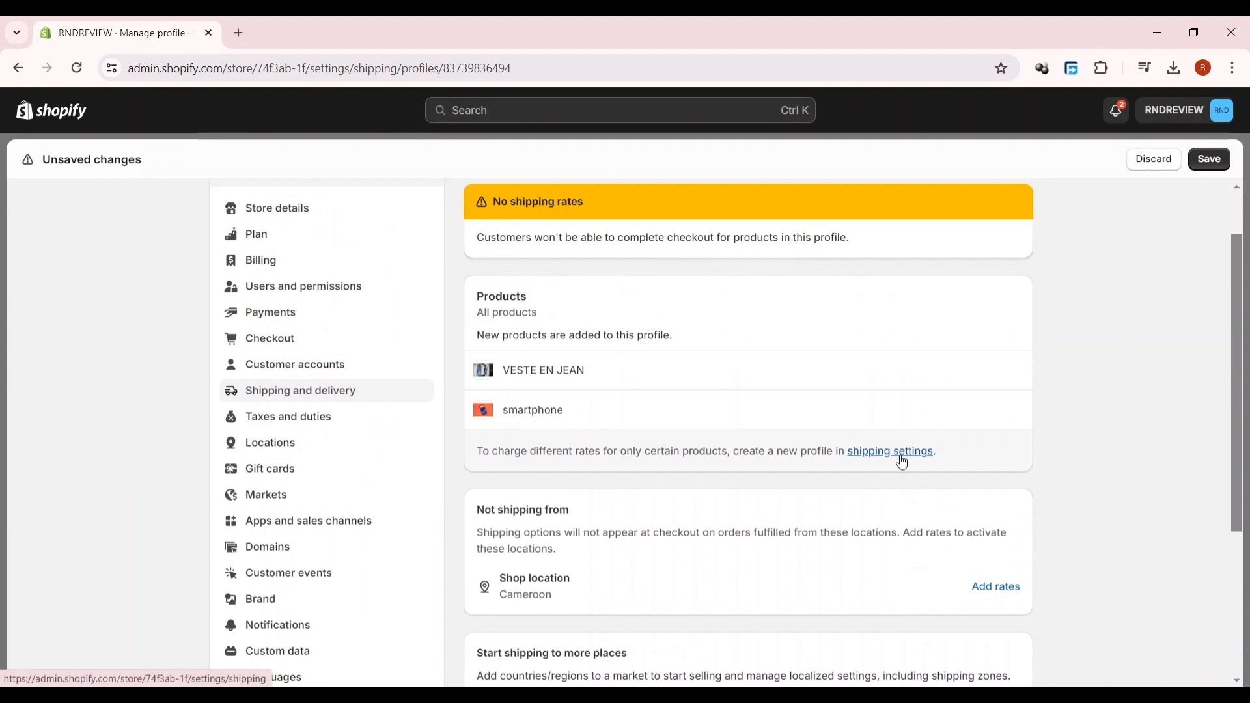
{"action": "left_click", "coordinate": [893, 454]}
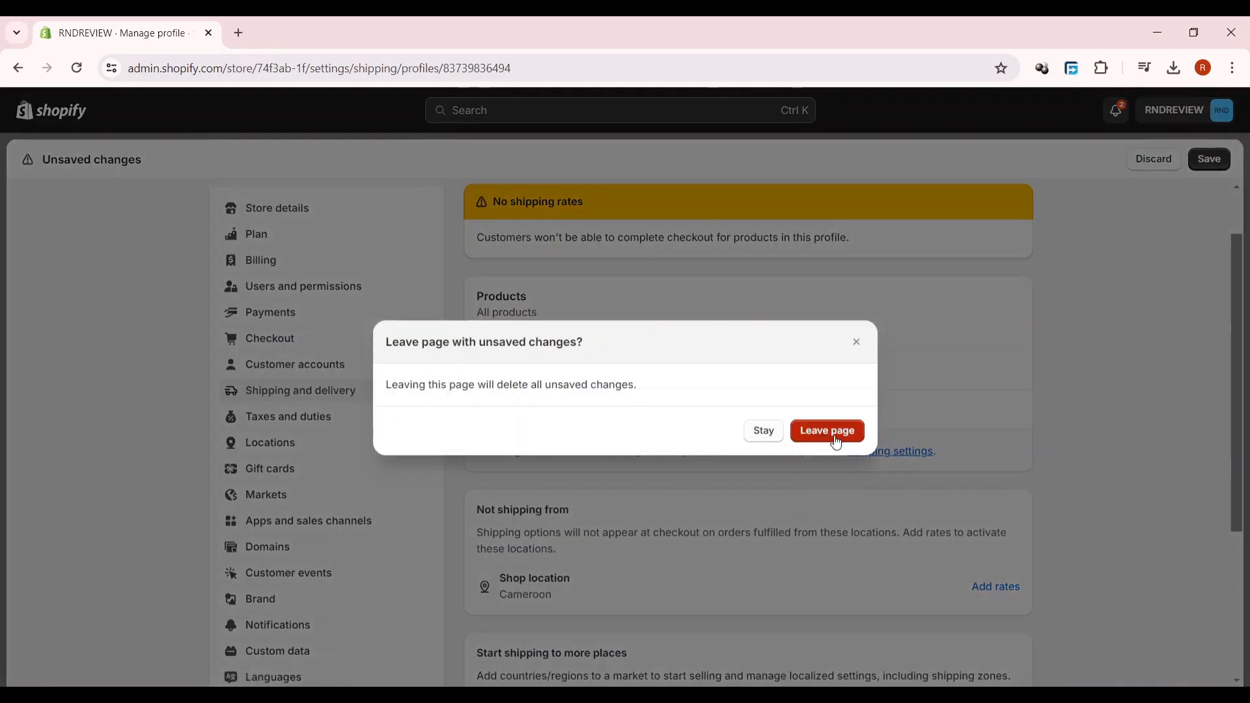
{"action": "left_click", "coordinate": [799, 445]}
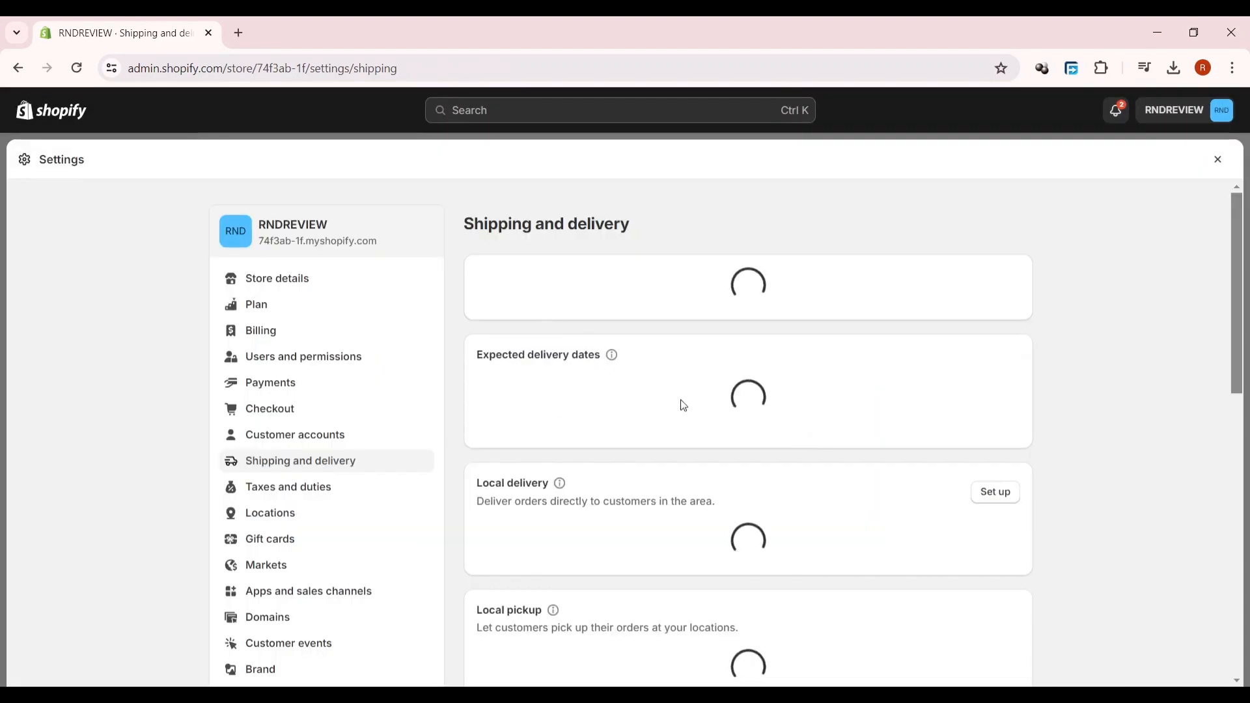
Examine the shipping and delivery settings, including shipping rates, expected delivery dates, local delivery, saved packages and packing slips.
{"action": "scroll", "coordinate": [683, 403], "scroll_direction": "down", "scroll_amount": 5}
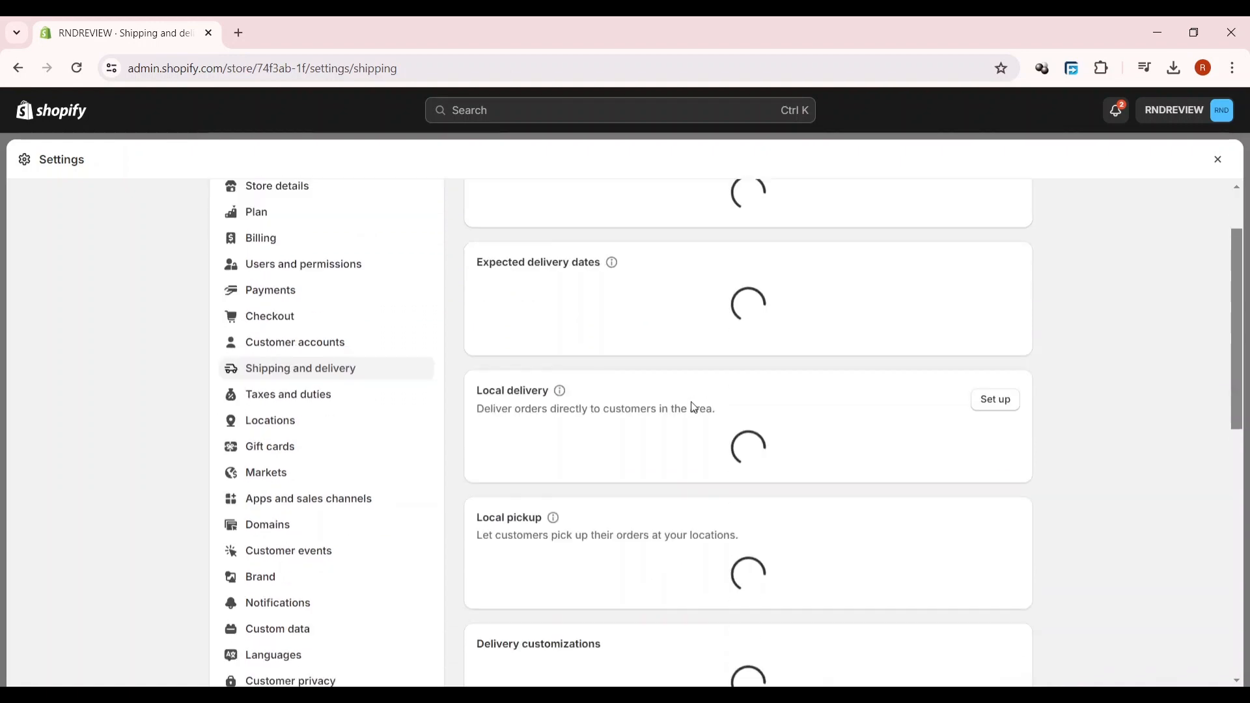
{"action": "scroll", "coordinate": [694, 407], "scroll_direction": "up", "scroll_amount": 5}
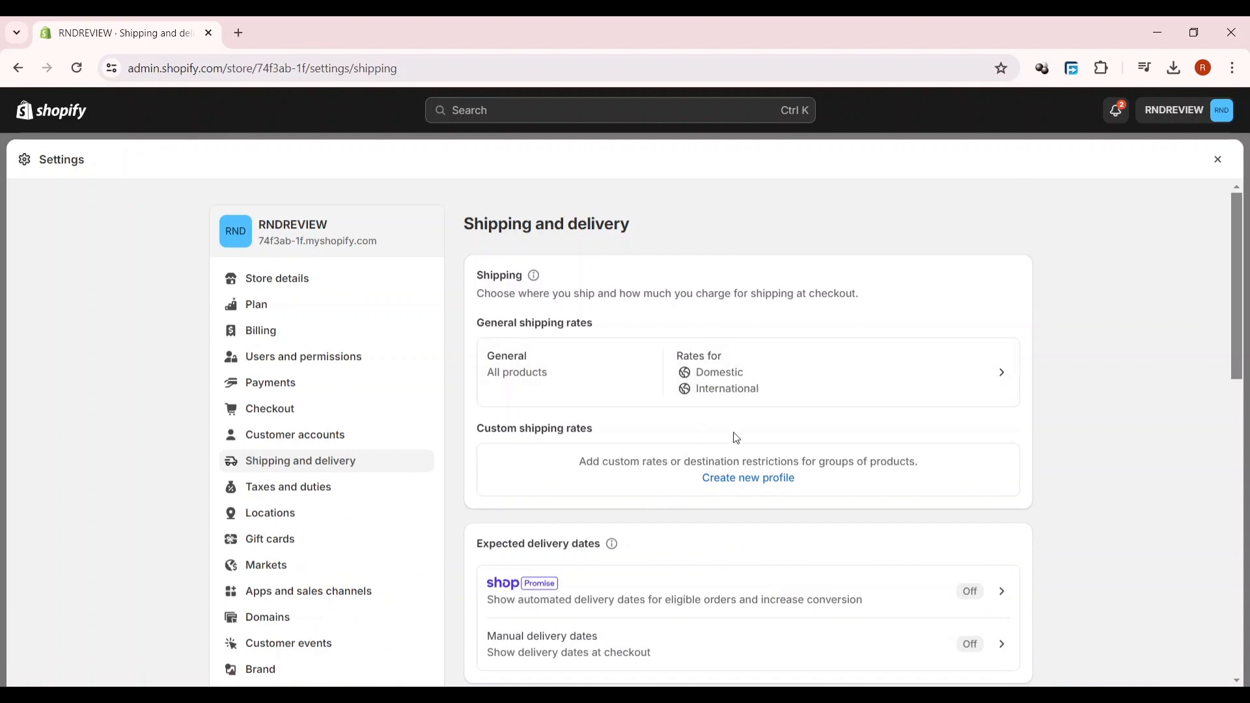
{"action": "scroll", "coordinate": [736, 438], "scroll_direction": "down", "scroll_amount": 3}
{"action": "scroll", "coordinate": [726, 447], "scroll_direction": "up", "scroll_amount": 3}
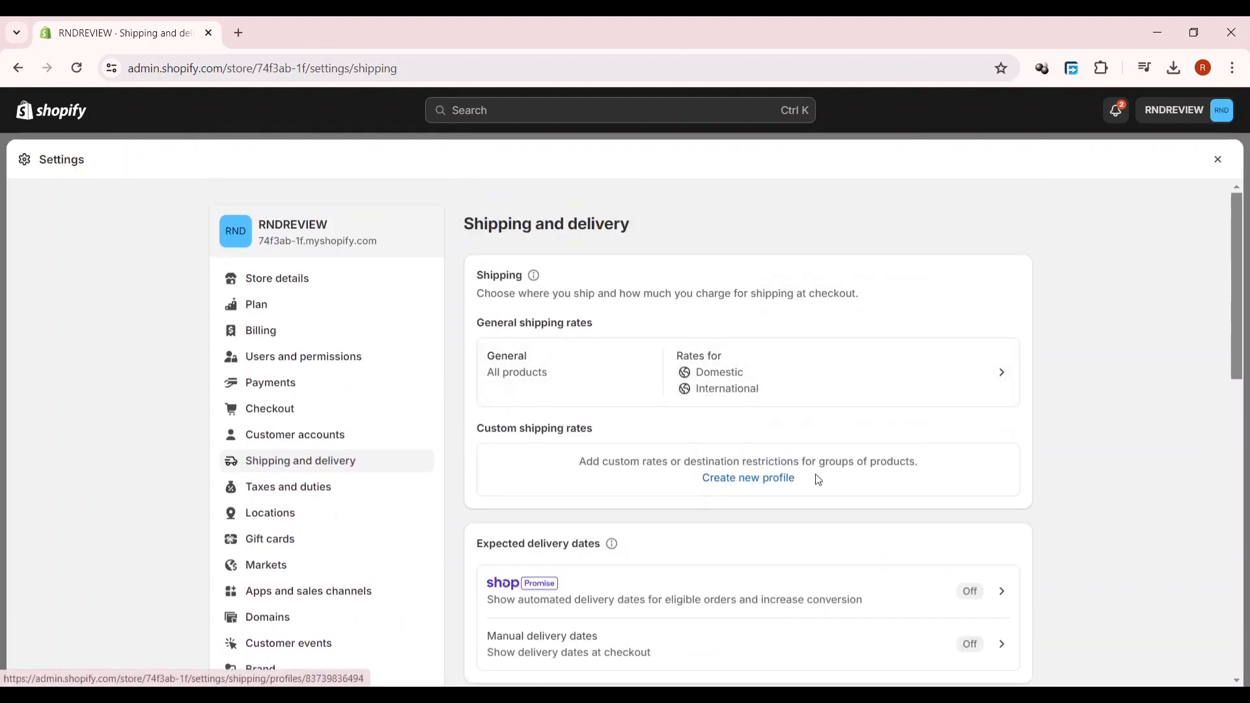
{"action": "scroll", "coordinate": [754, 474], "scroll_direction": "down", "scroll_amount": 3}
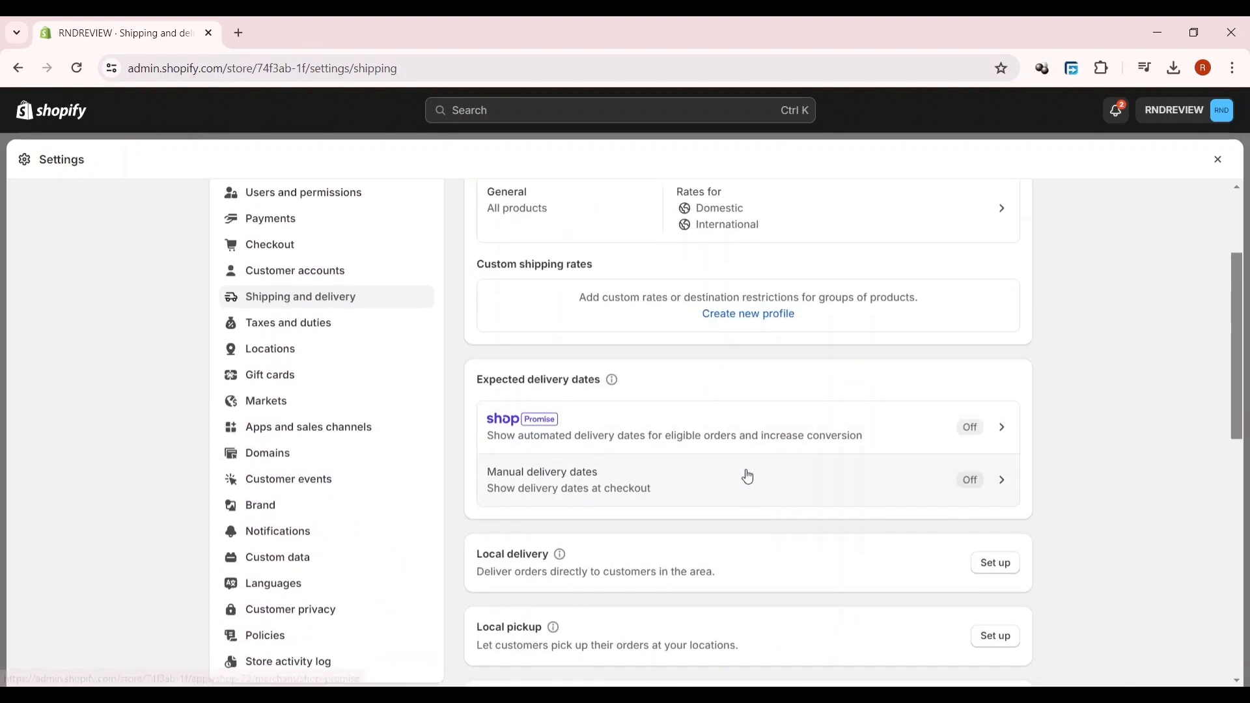
{"action": "scroll", "coordinate": [748, 477], "scroll_direction": "down", "scroll_amount": 10}
{"action": "scroll", "coordinate": [703, 467], "scroll_direction": "up", "scroll_amount": 2}
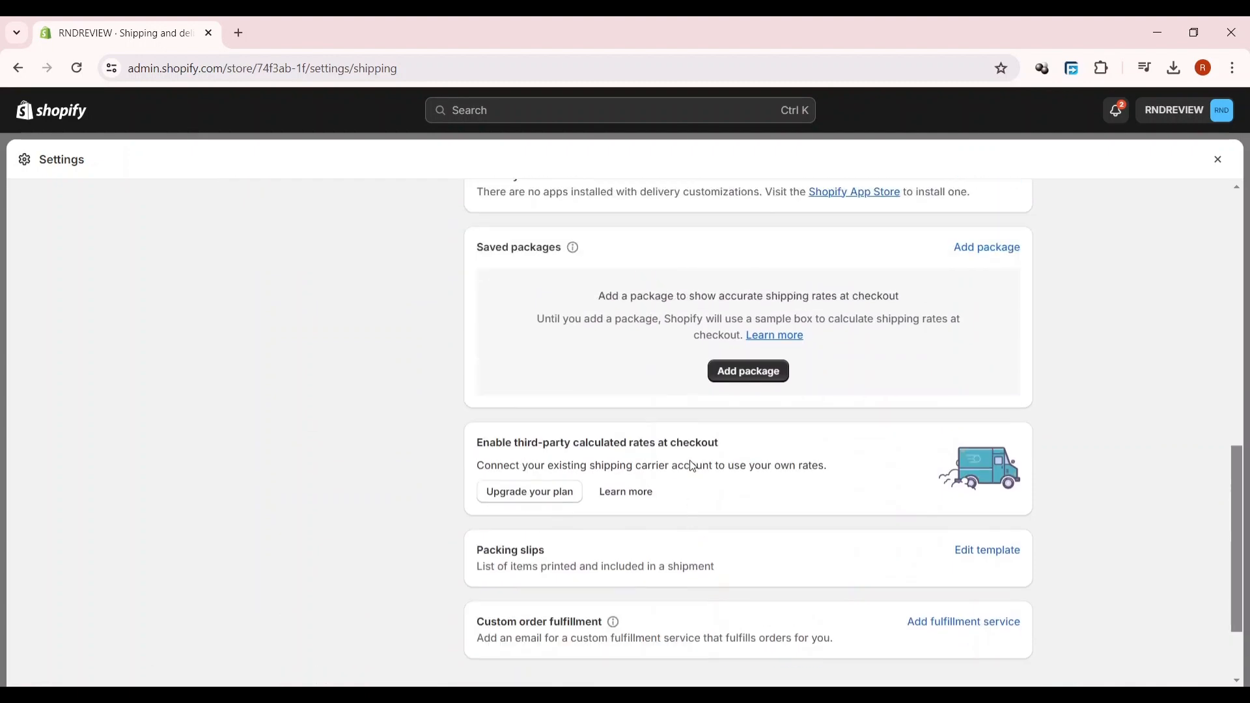
{"action": "scroll", "coordinate": [690, 465], "scroll_direction": "up", "scroll_amount": 10}
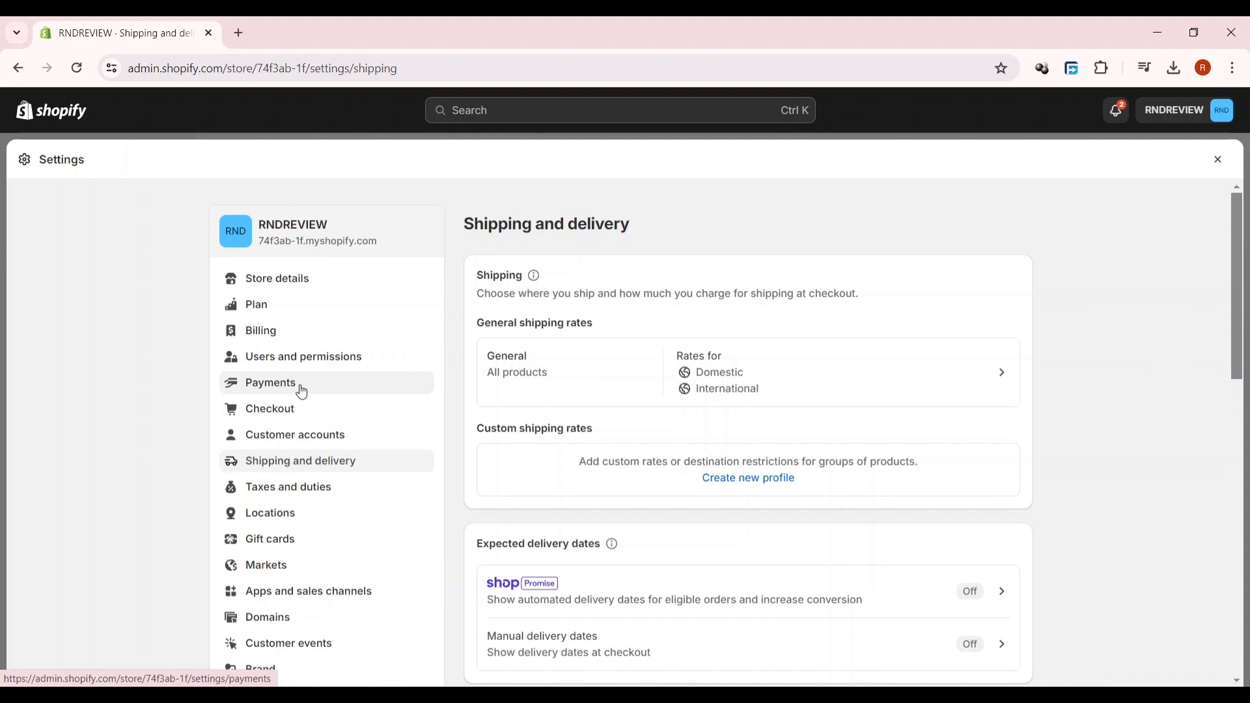
Examine the store's payment settings, including Shopify Payments, supported methods, payment capture and manual payment methods, and leave the settings.
{"action": "left_click", "coordinate": [270, 382]}
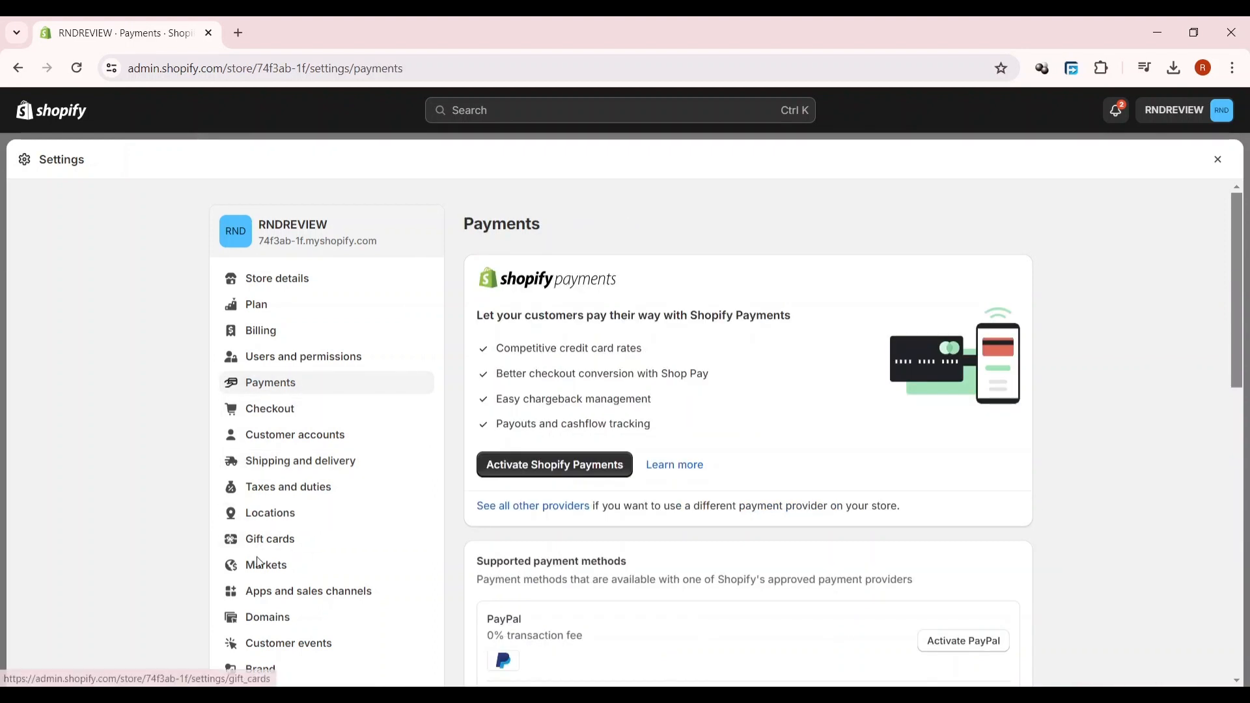
{"action": "scroll", "coordinate": [187, 487], "scroll_direction": "down", "scroll_amount": 2}
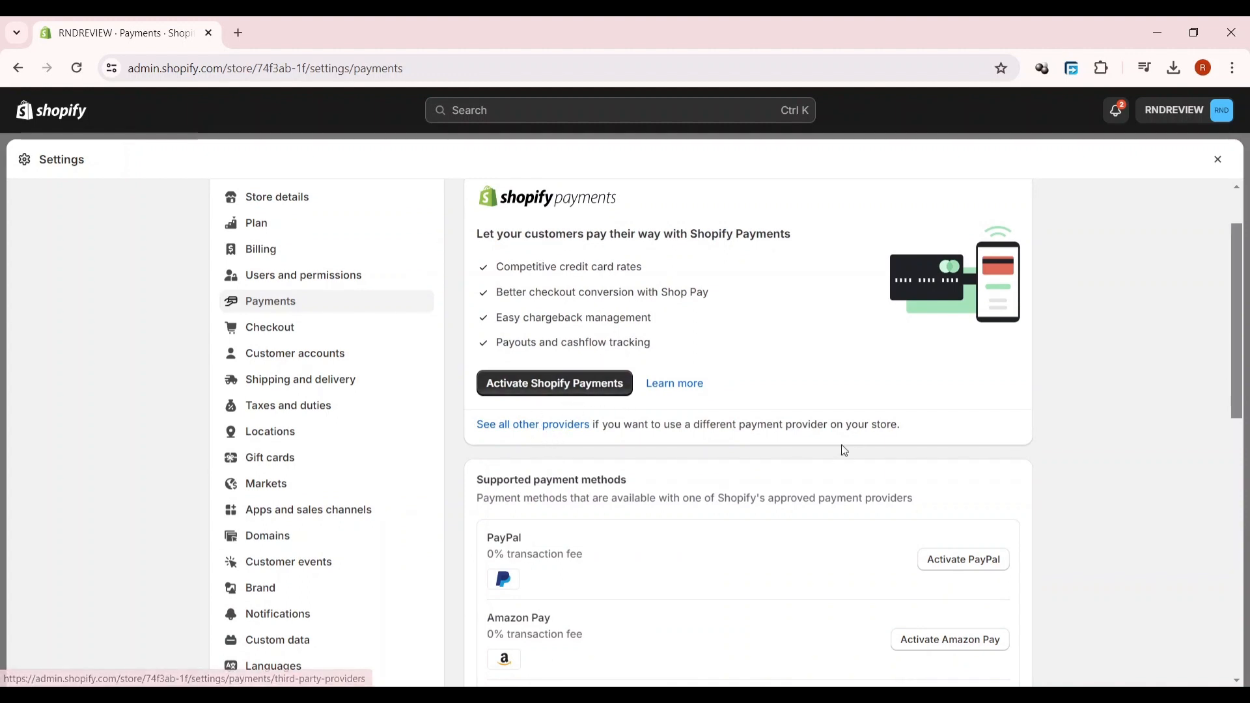
{"action": "scroll", "coordinate": [847, 456], "scroll_direction": "down", "scroll_amount": 3}
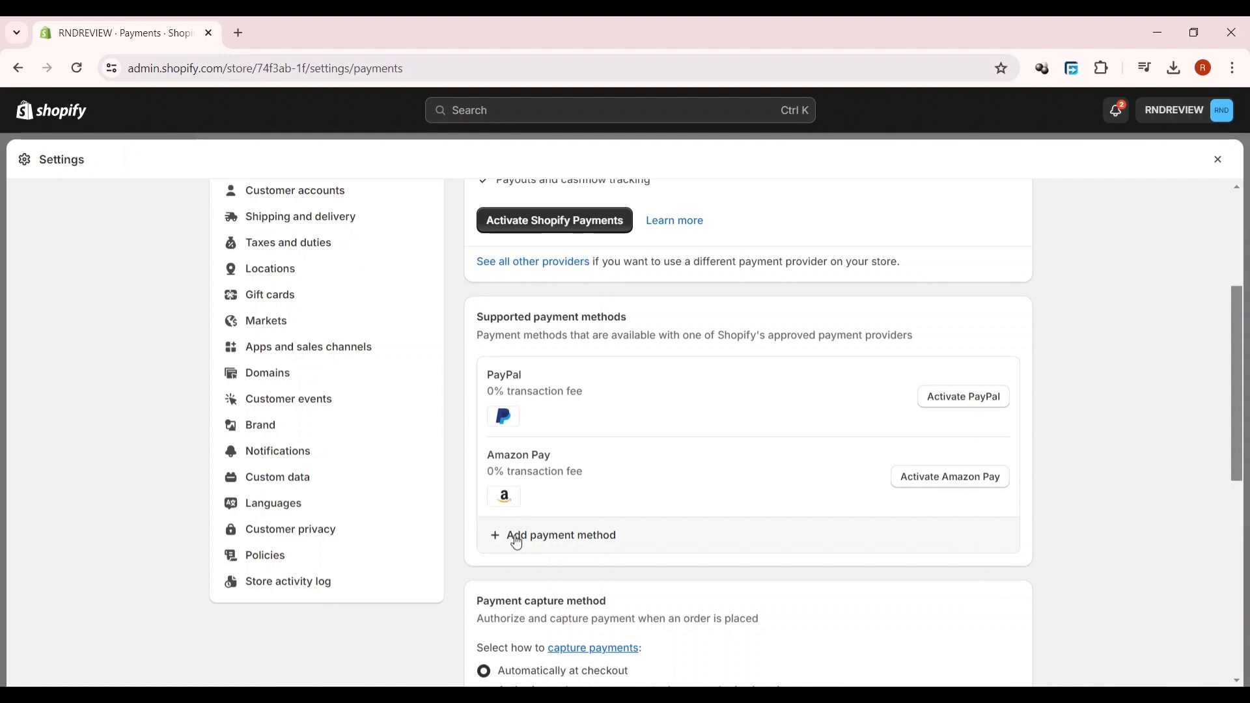
{"action": "scroll", "coordinate": [546, 556], "scroll_direction": "down", "scroll_amount": 2}
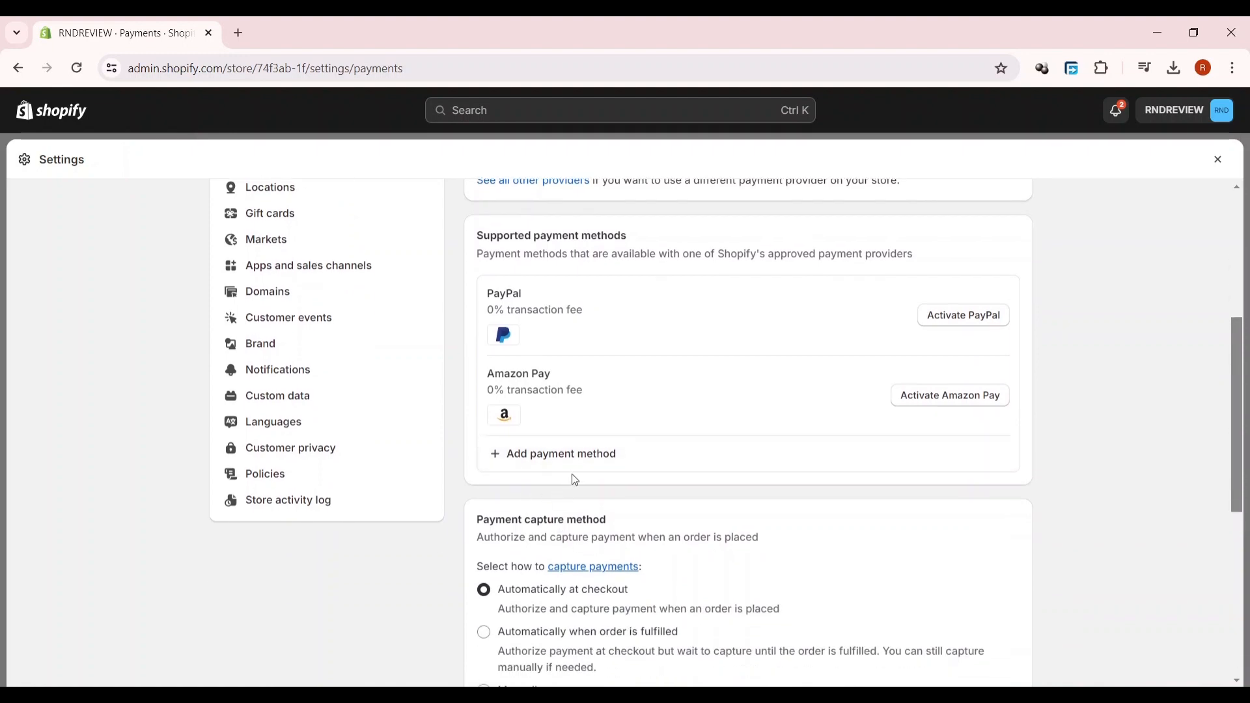
{"action": "scroll", "coordinate": [599, 475], "scroll_direction": "down", "scroll_amount": 3}
{"action": "scroll", "coordinate": [595, 480], "scroll_direction": "up", "scroll_amount": 4}
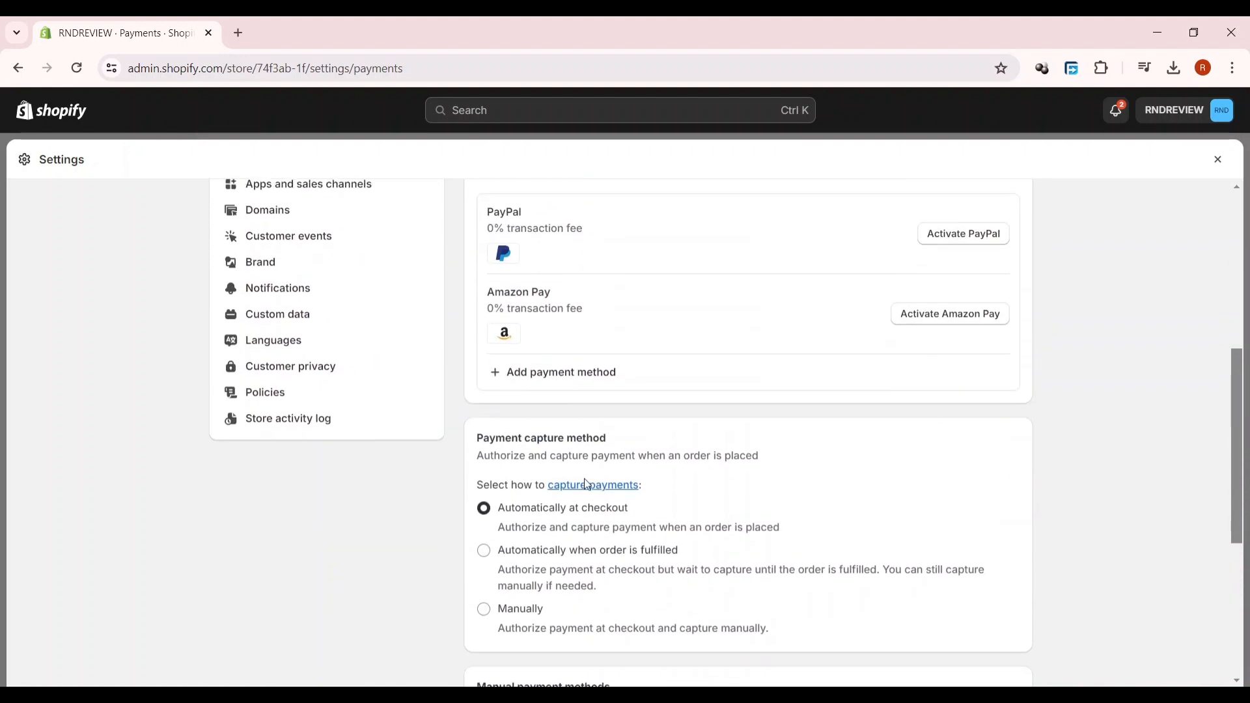
{"action": "scroll", "coordinate": [595, 480], "scroll_direction": "down", "scroll_amount": 4}
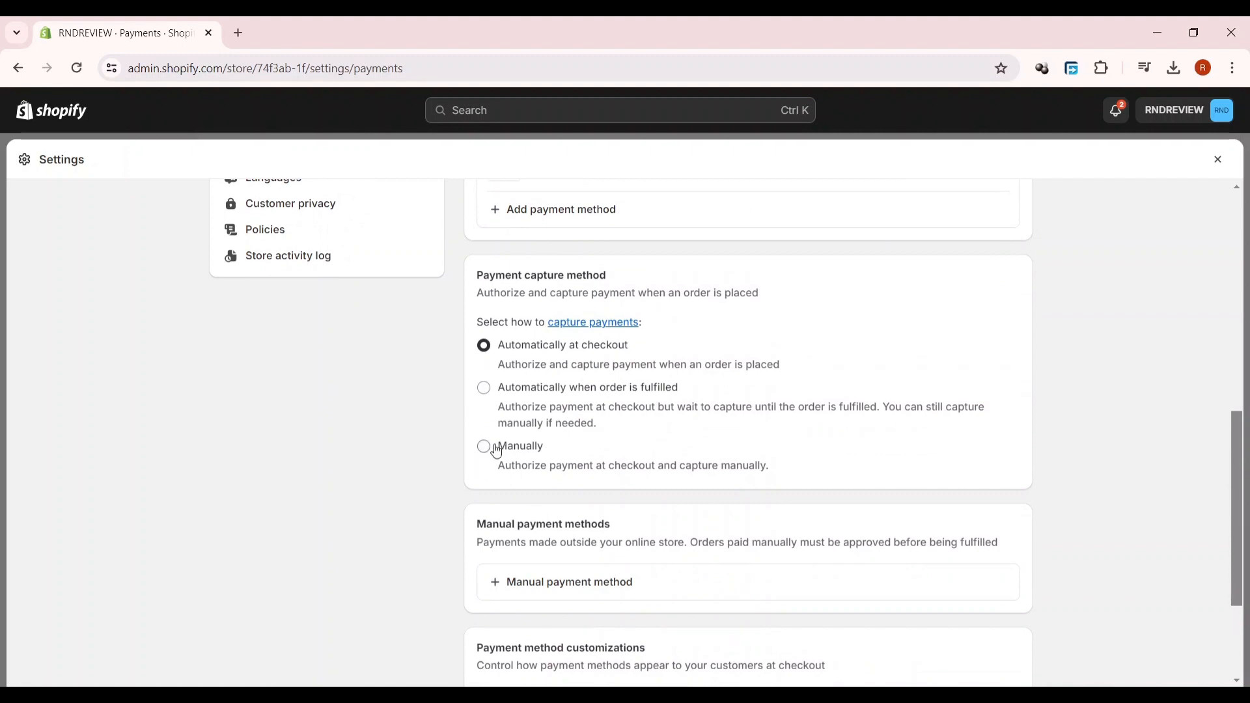
{"action": "scroll", "coordinate": [507, 448], "scroll_direction": "down", "scroll_amount": 3}
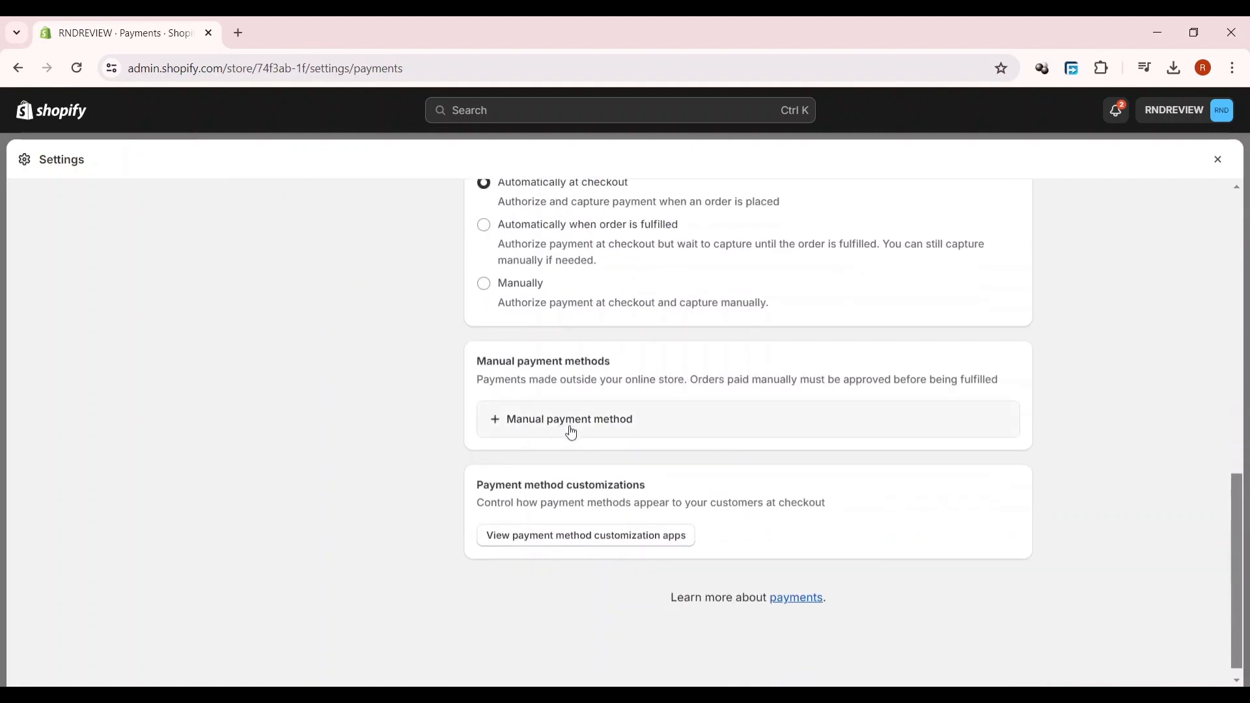
{"action": "scroll", "coordinate": [809, 619], "scroll_direction": "up", "scroll_amount": 12}
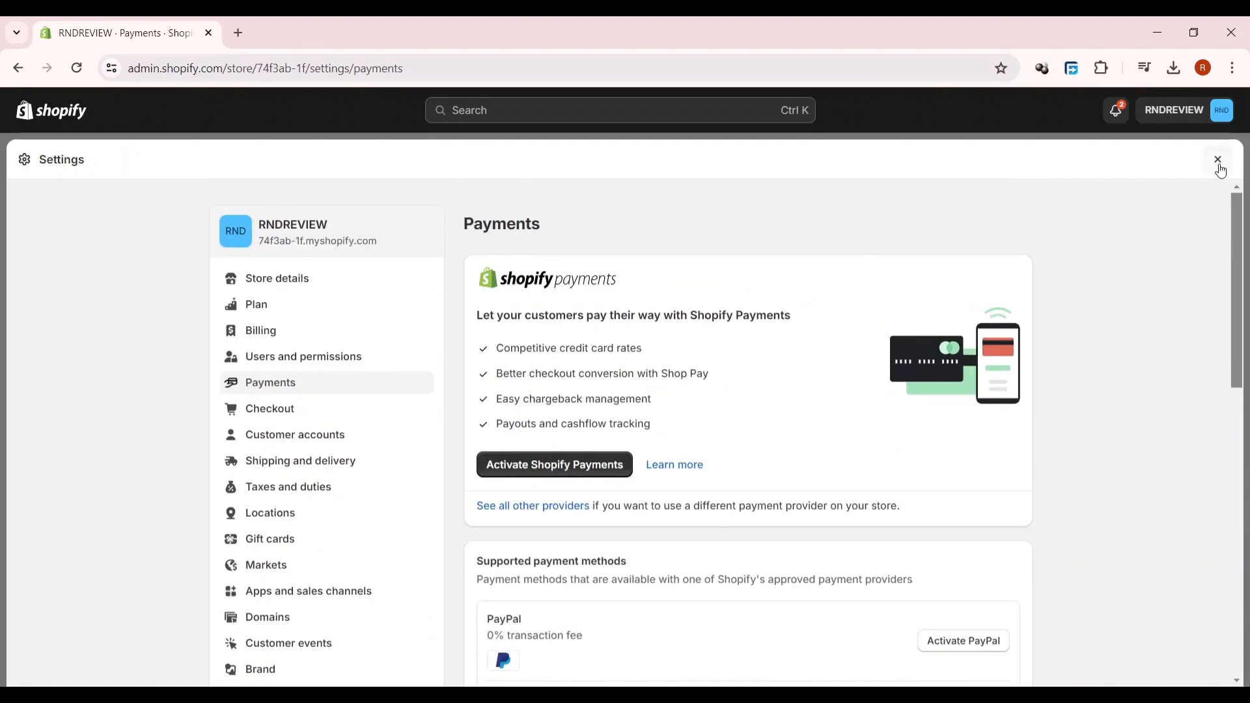
{"action": "left_click", "coordinate": [1219, 163]}
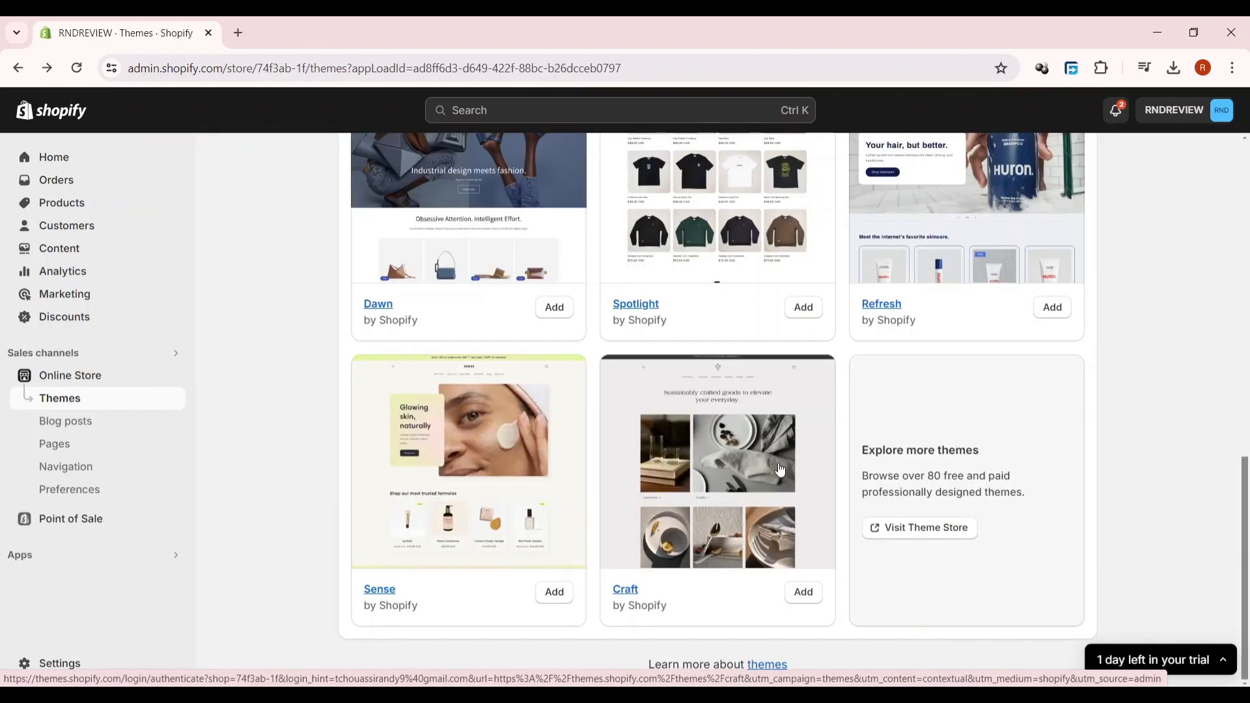
Open the plan selection from the store's Themes page and compare the Basic, Shopify, Advanced and Plus plans.
{"action": "scroll", "coordinate": [456, 511], "scroll_direction": "up", "scroll_amount": 12}
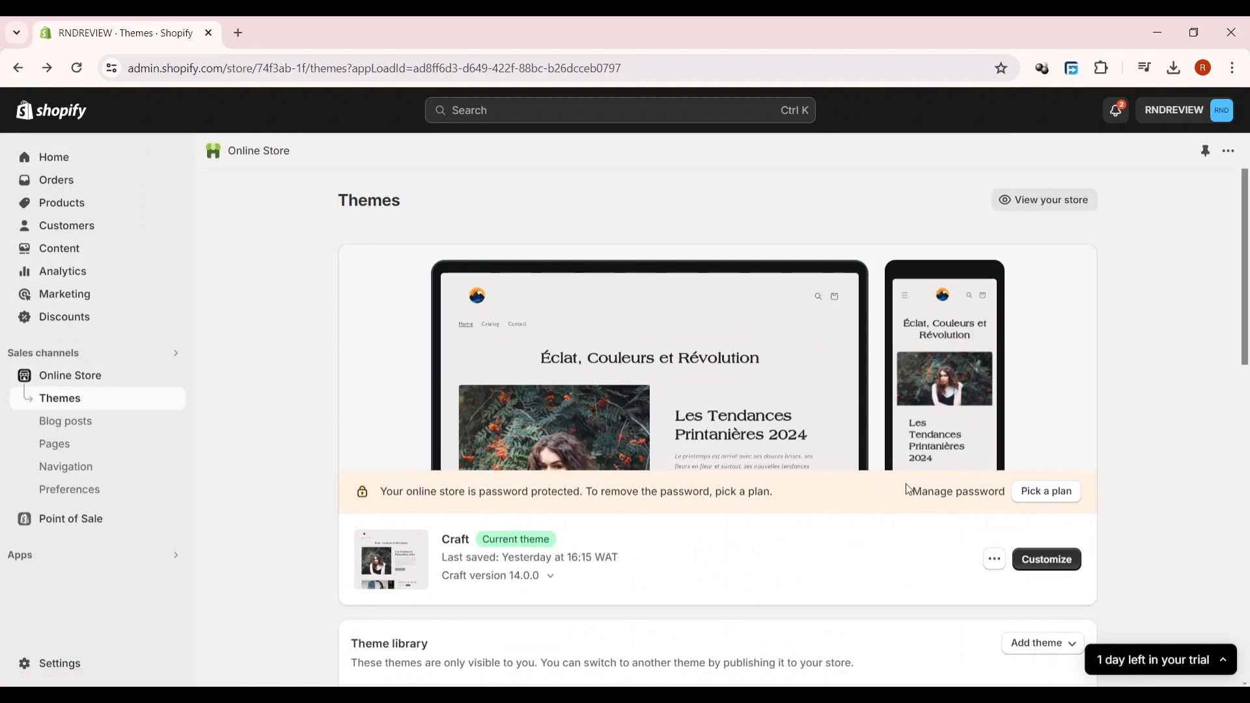
{"action": "left_click", "coordinate": [1048, 496]}
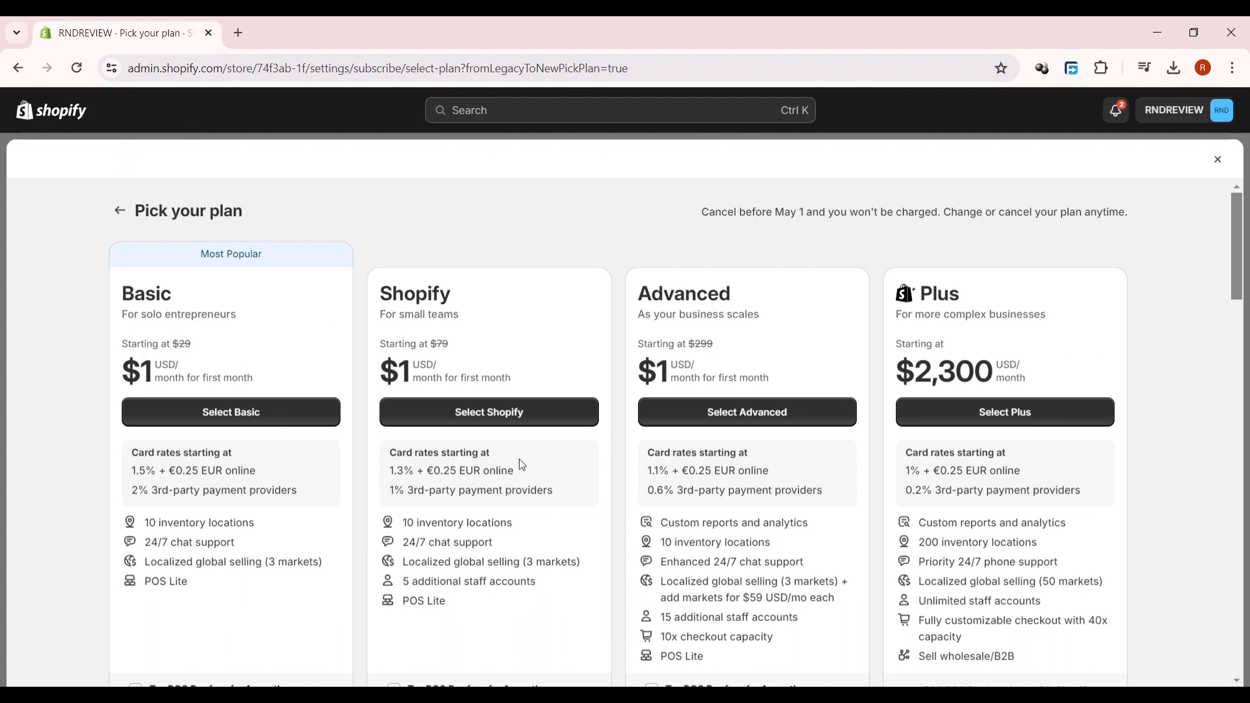
{"action": "left_click", "coordinate": [544, 422]}
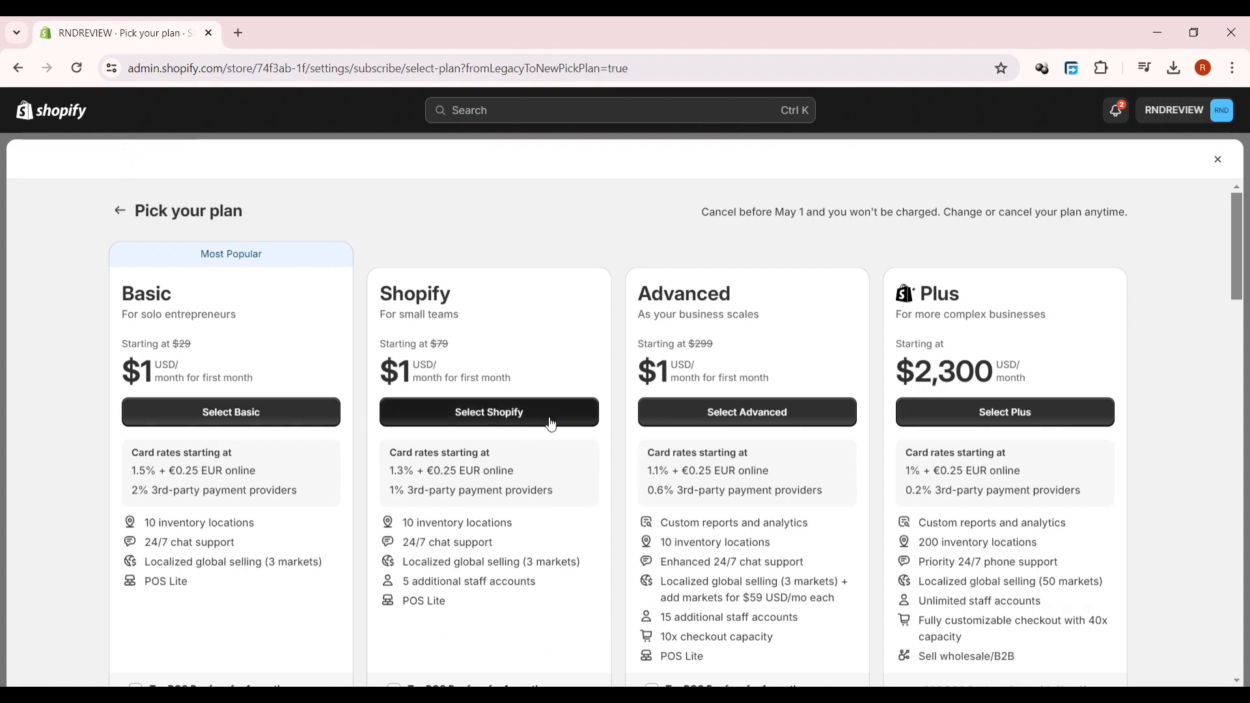